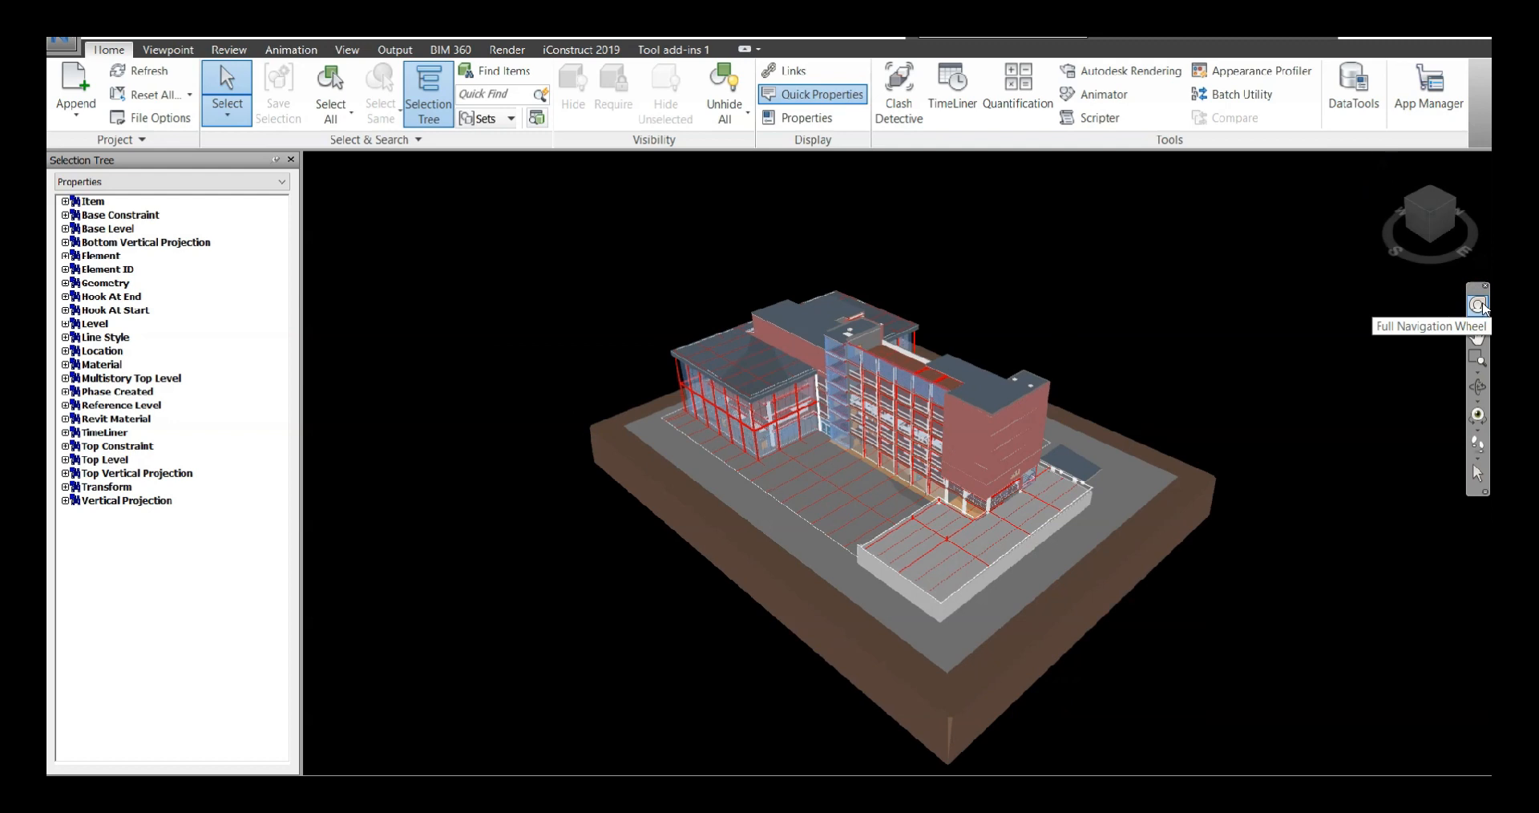
Try out the Full Navigation Wheel, close it, and pan the whole building model within the view
{"action": "left_click", "coordinate": [1479, 305]}
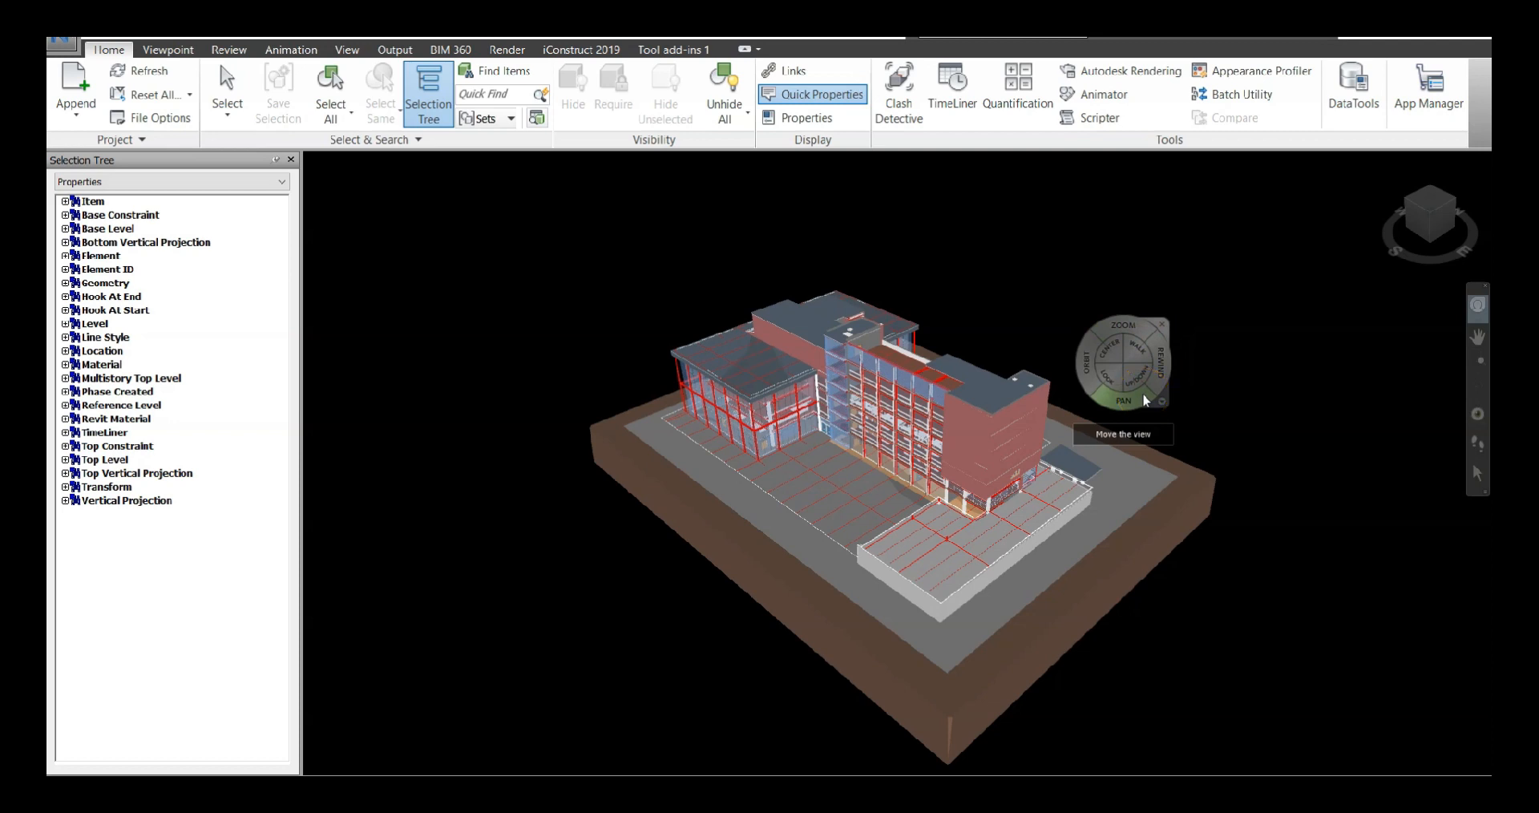
{"action": "left_click", "coordinate": [1170, 360]}
{"action": "left_click", "coordinate": [1163, 324]}
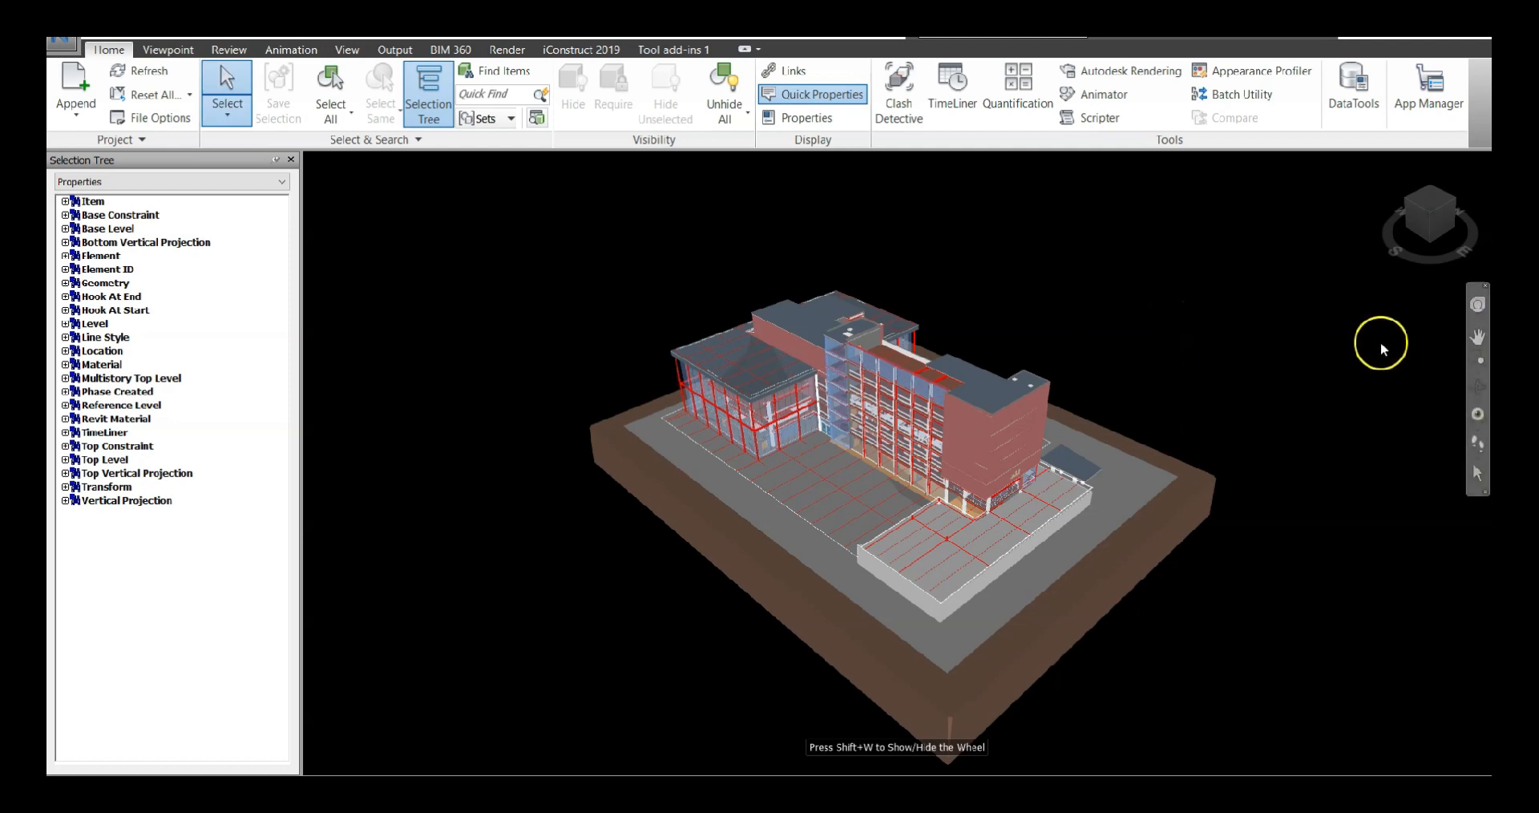
{"action": "left_click", "coordinate": [1477, 336]}
{"action": "left_click_drag", "start_coordinate": [941, 465], "coordinate": [1044, 342]}
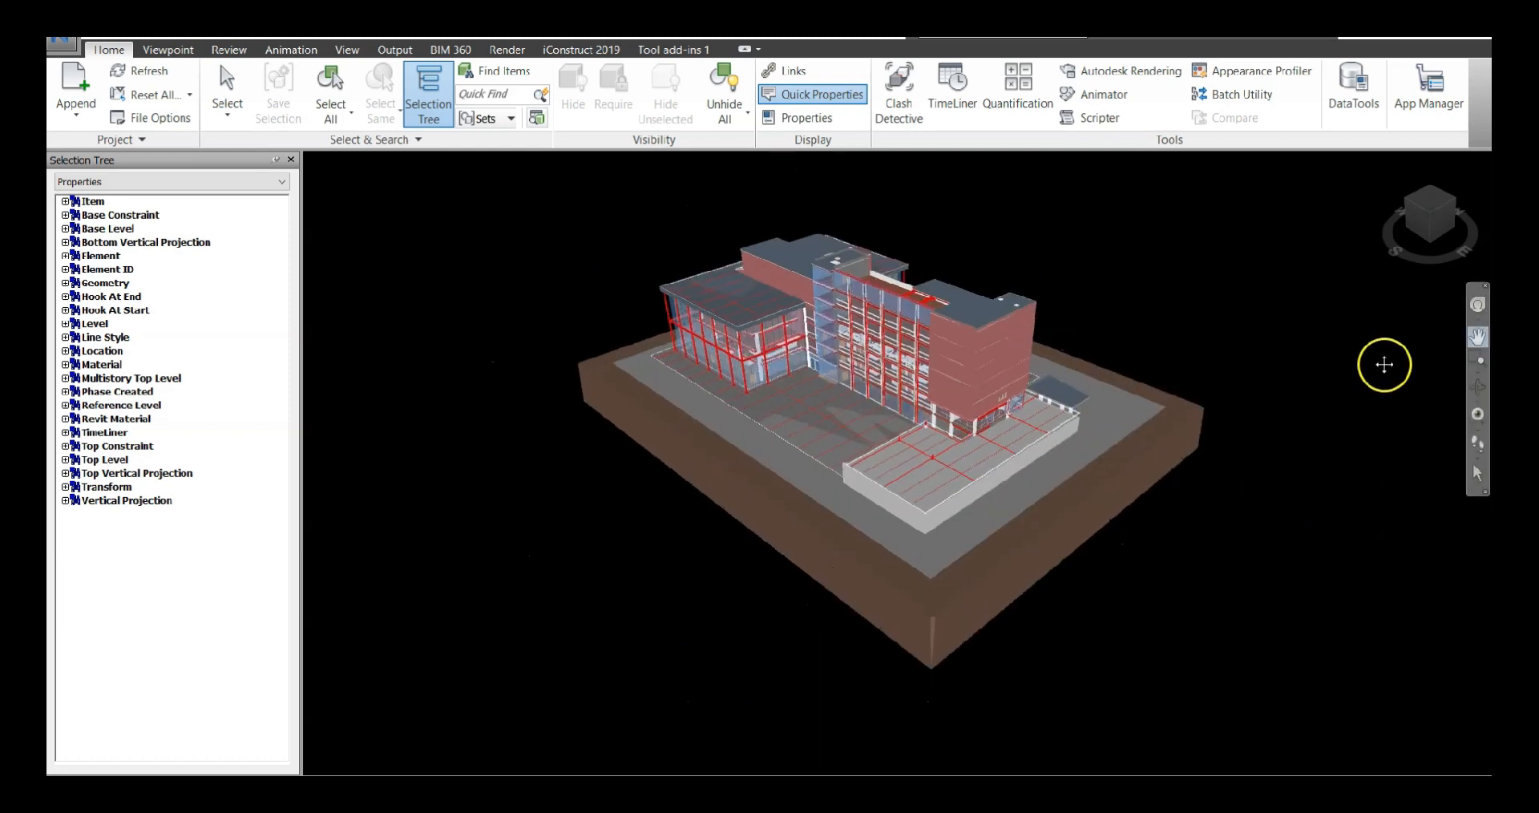
Zoom with window selections into the roof of the red brick block
{"action": "left_click", "coordinate": [1478, 363]}
{"action": "left_click_drag", "start_coordinate": [797, 291], "coordinate": [1003, 389]}
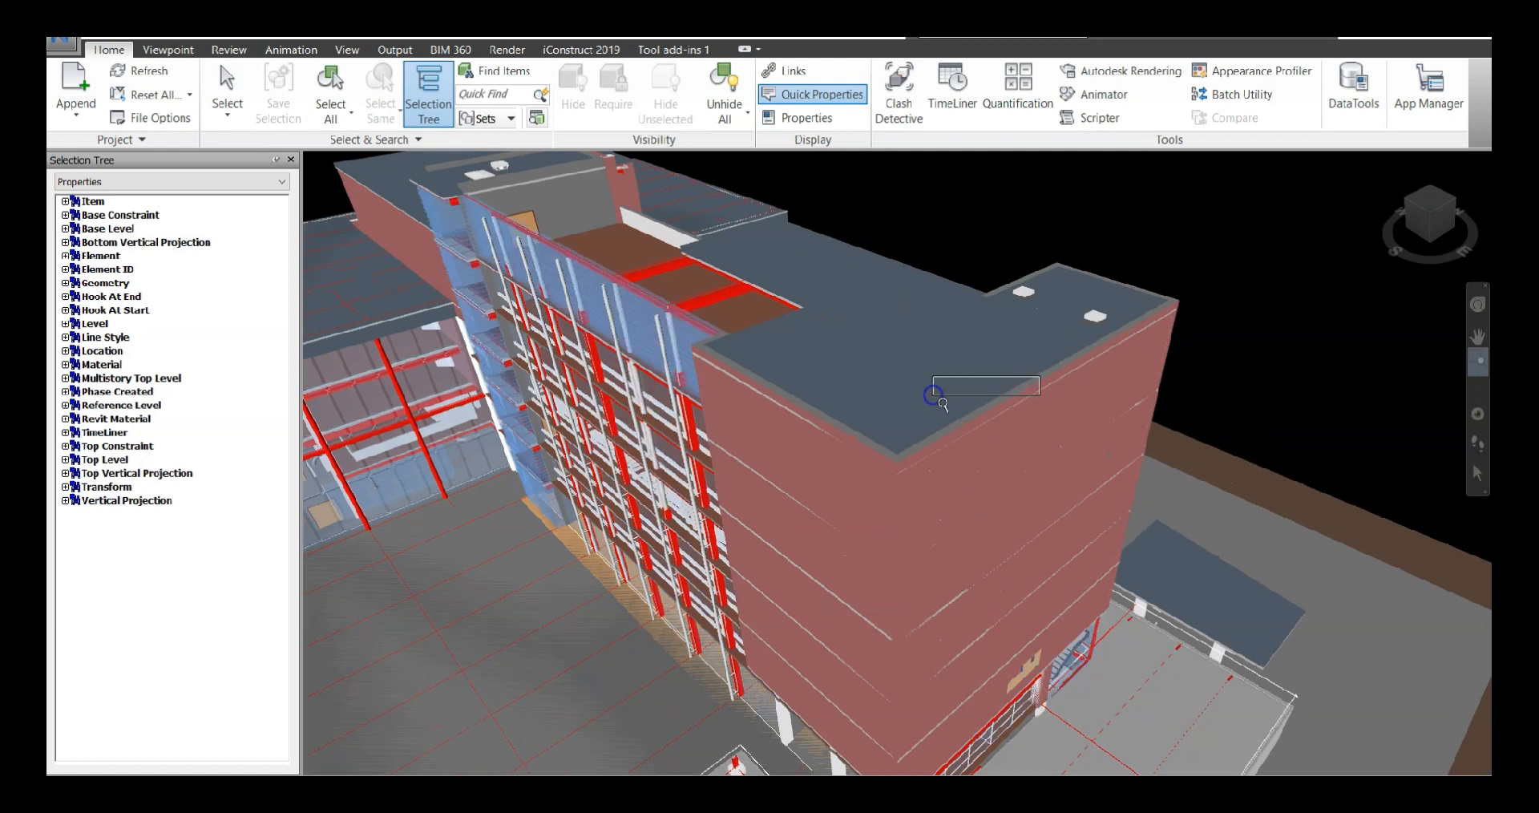
{"action": "left_click_drag", "start_coordinate": [938, 405], "coordinate": [1093, 432]}
Orbit around the roof corner until the building is seen nearly side-on at roof level
{"action": "left_click", "coordinate": [1476, 388]}
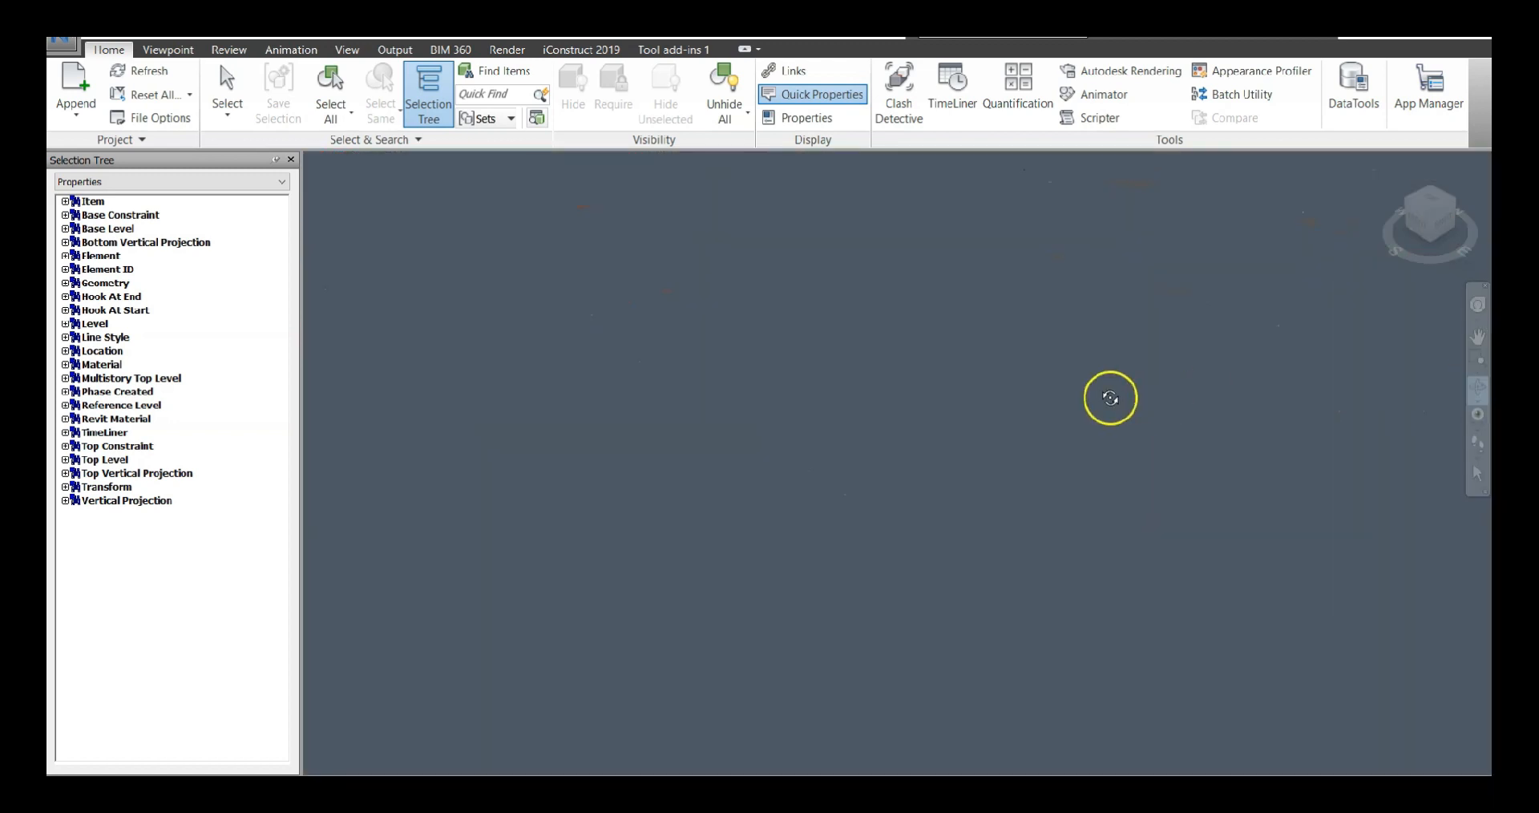
{"action": "scroll", "coordinate": [1110, 398], "scroll_direction": "down", "scroll_amount": 2}
{"action": "scroll", "coordinate": [1075, 440], "scroll_direction": "down", "scroll_amount": 5}
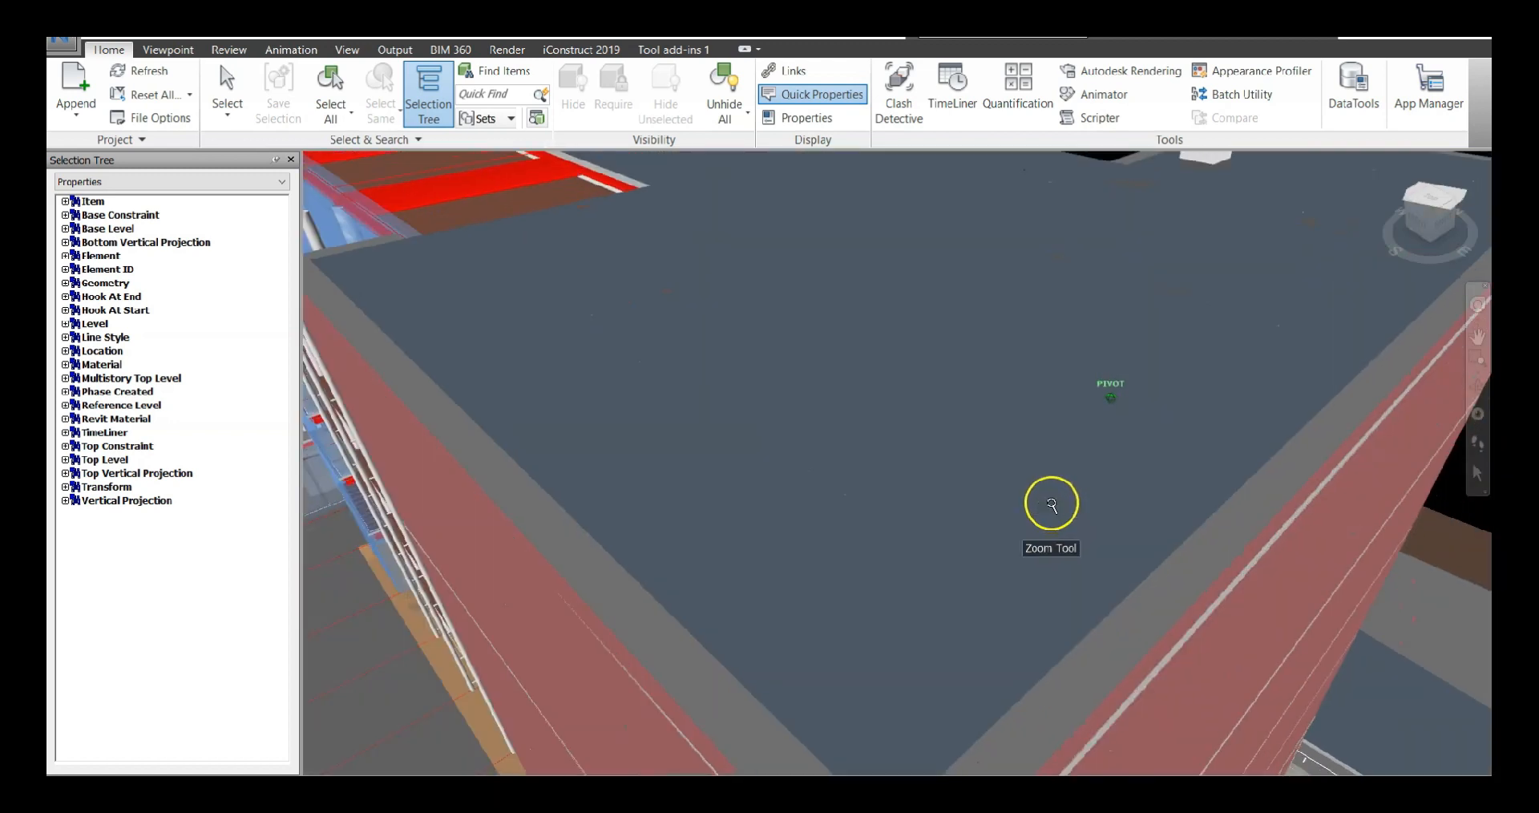
{"action": "mouse_move", "coordinate": [1055, 569]}
{"action": "left_mouse_down"}
{"action": "mouse_move", "coordinate": [871, 542]}
{"action": "mouse_move", "coordinate": [1295, 493]}
{"action": "mouse_move", "coordinate": [1268, 512]}
{"action": "left_mouse_up"}
{"action": "scroll", "coordinate": [1268, 511], "scroll_direction": "down", "scroll_amount": 4}
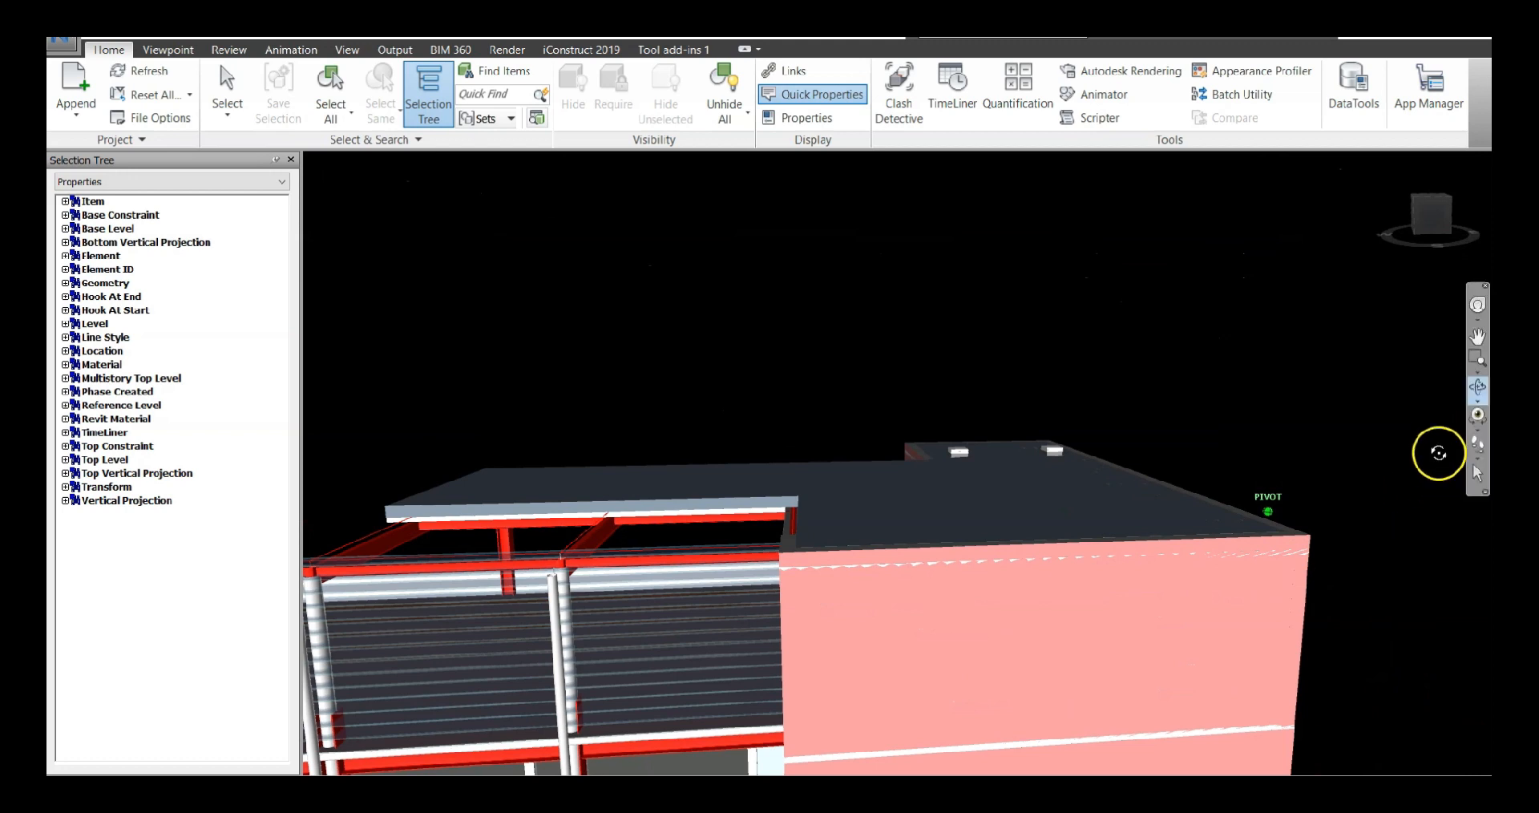
Bring the view down to the glazed ground-floor facade with the doors and pipes behind it
{"action": "left_click", "coordinate": [1477, 434]}
{"action": "left_click", "coordinate": [1477, 447]}
{"action": "left_click_drag", "start_coordinate": [905, 543], "coordinate": [755, 682]}
{"action": "middle_click_drag", "start_coordinate": [755, 682], "coordinate": [834, 428]}
{"action": "middle_click_drag", "start_coordinate": [823, 494], "coordinate": [867, 339], "text": "shift"}
{"action": "scroll", "coordinate": [838, 429], "scroll_direction": "up", "scroll_amount": 5}
{"action": "scroll", "coordinate": [849, 409], "scroll_direction": "up", "scroll_amount": 5}
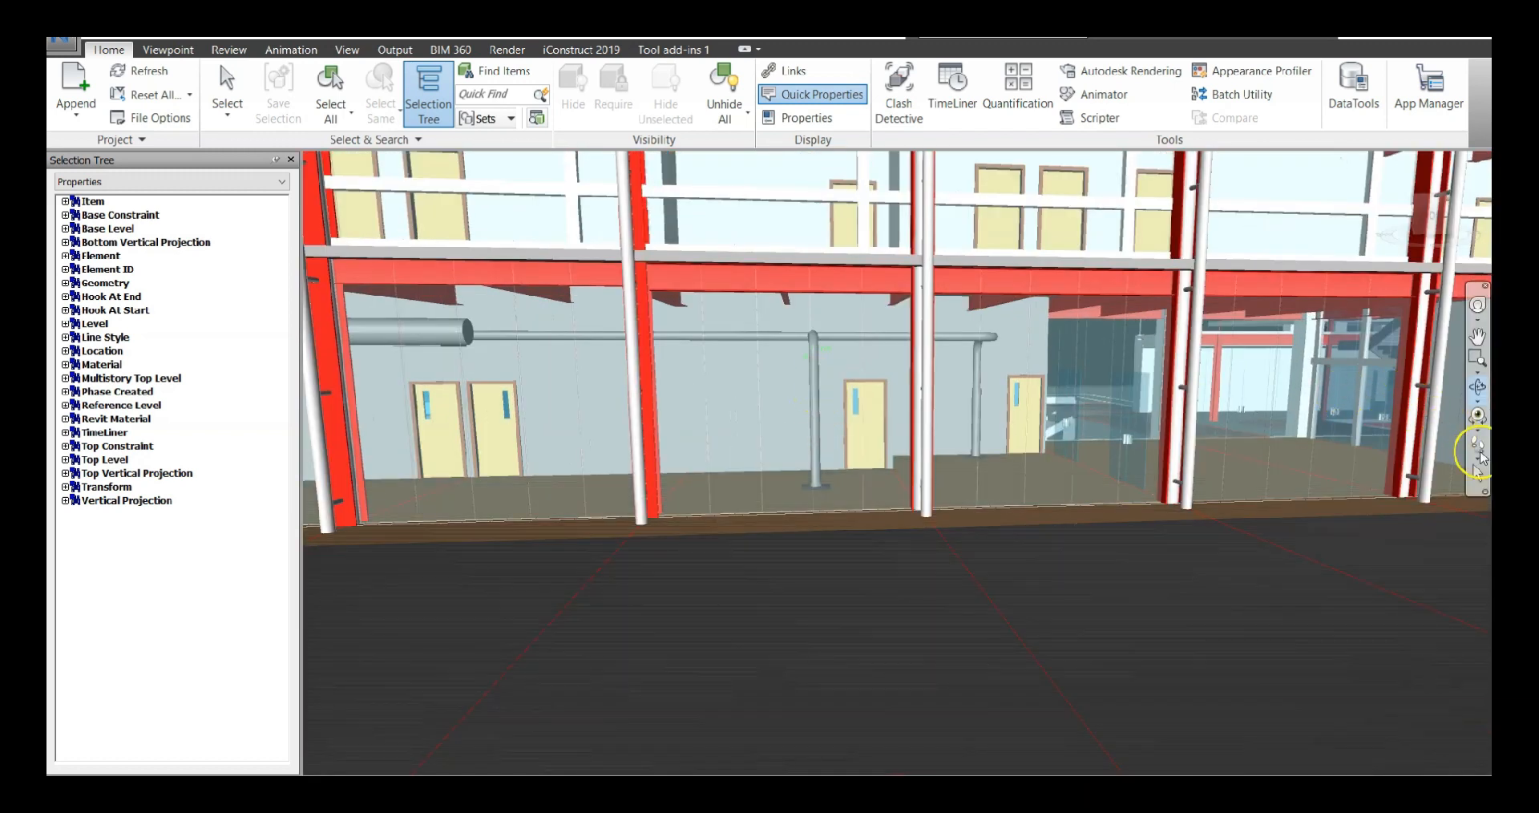
Activate the Walk tool and walk through the glazed facade around the building's interior
{"action": "left_click", "coordinate": [1480, 460]}
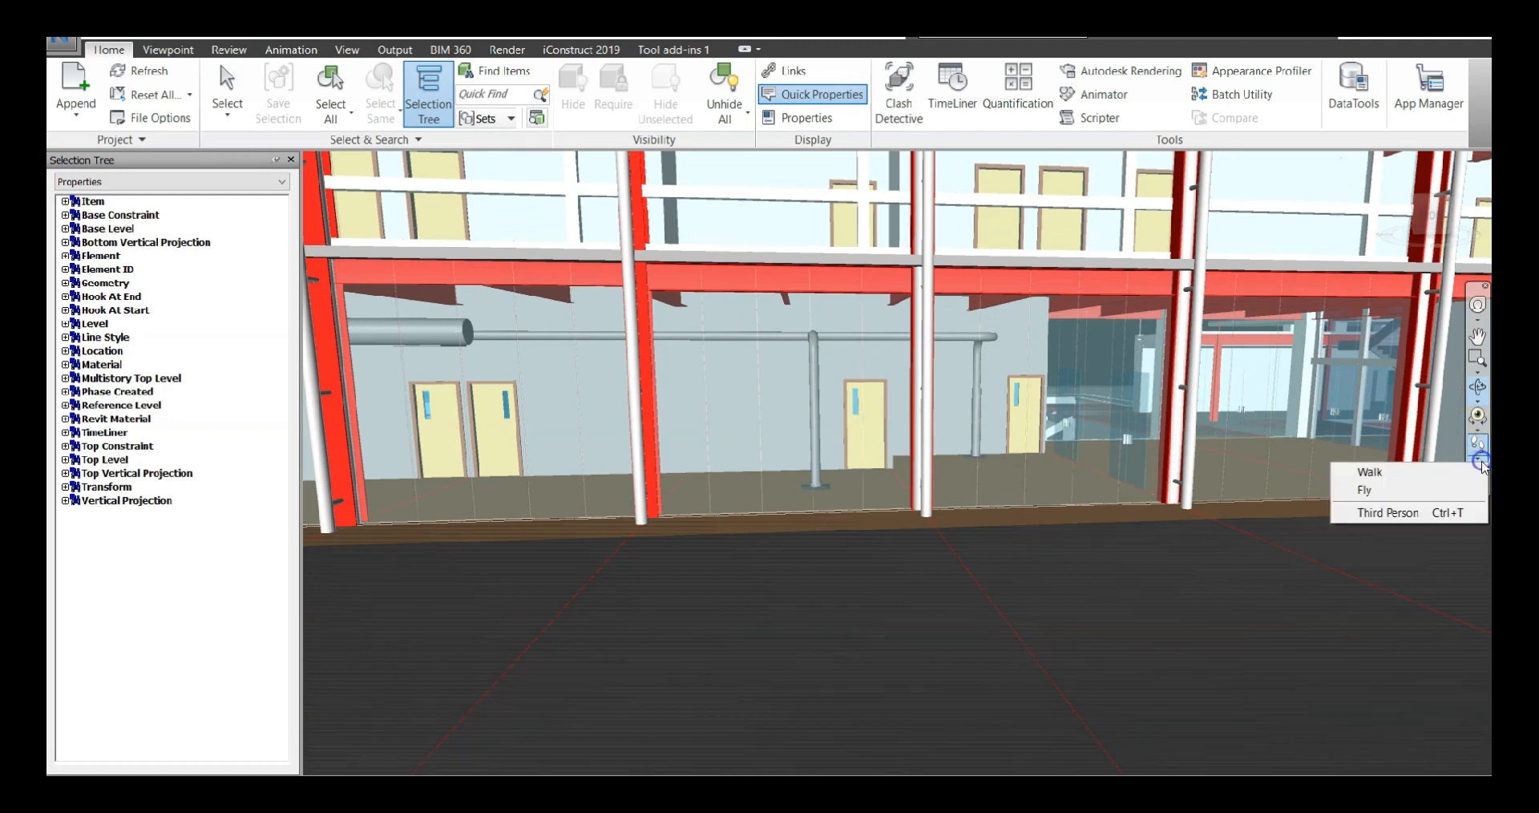
{"action": "left_click", "coordinate": [1462, 479]}
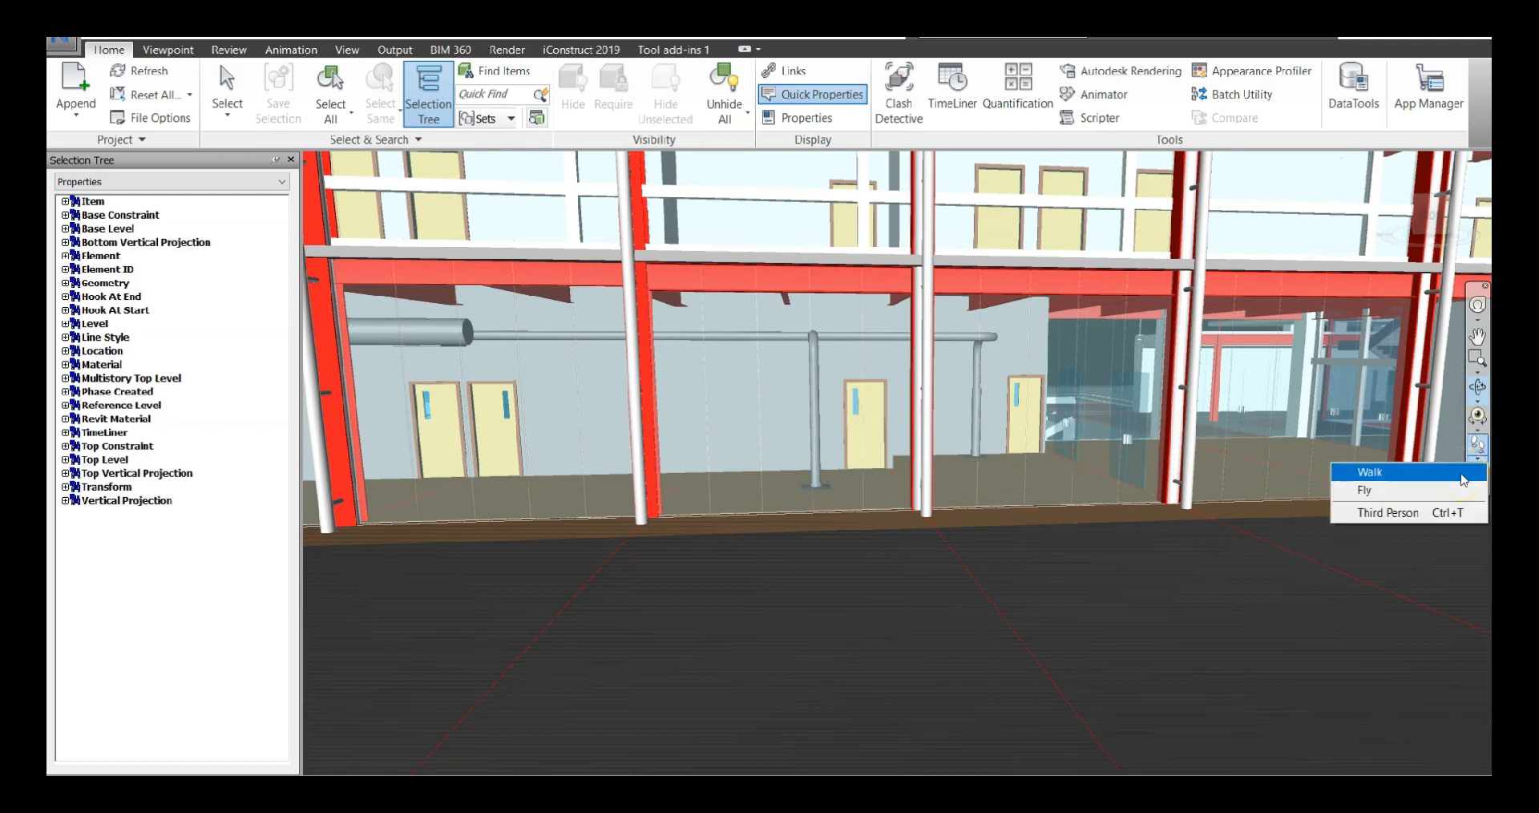
{"action": "left_click", "coordinate": [1463, 479]}
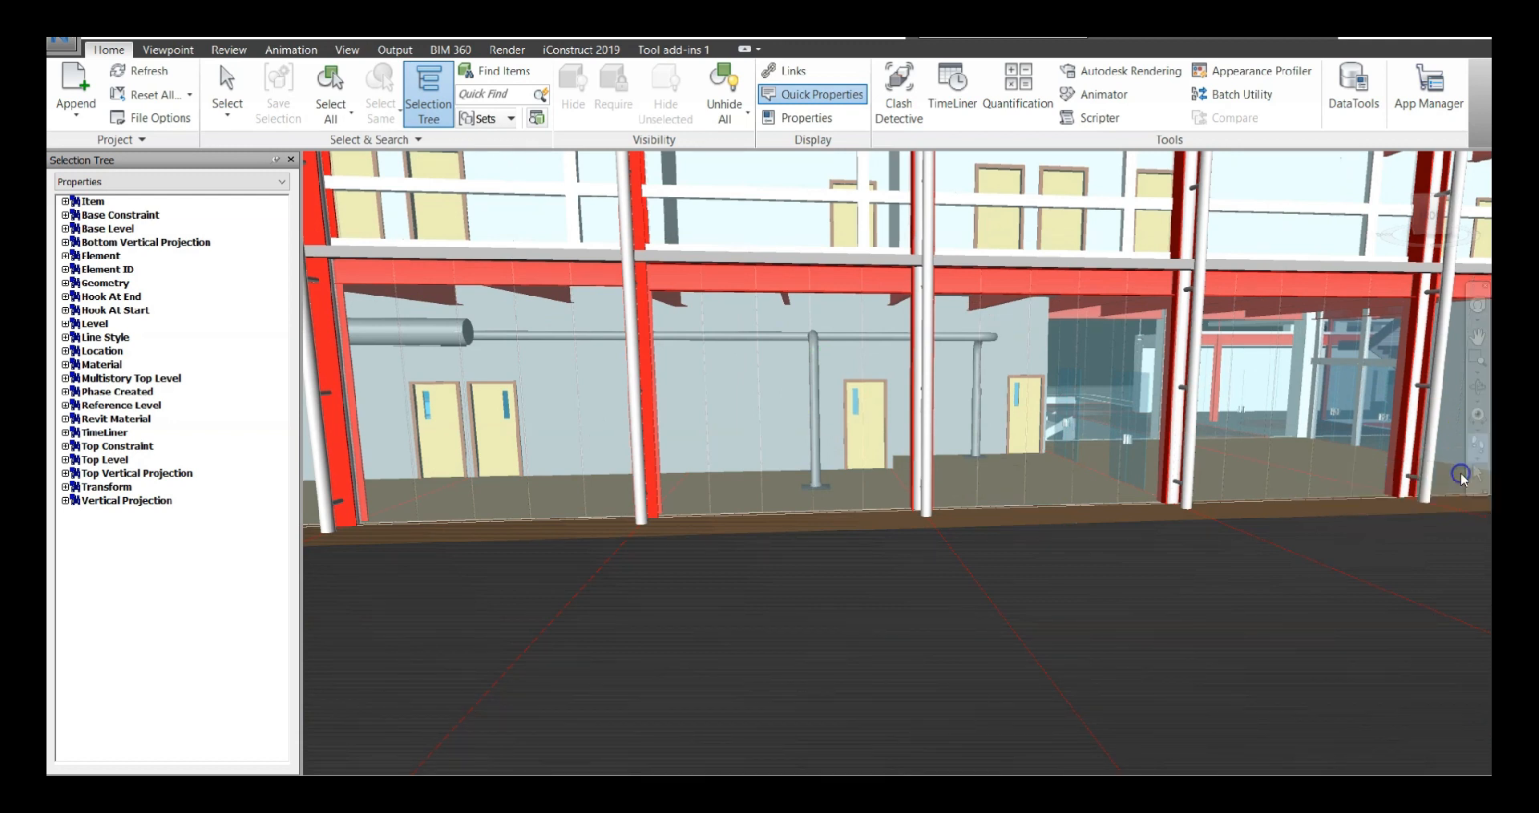
{"action": "left_click_drag", "start_coordinate": [848, 453], "coordinate": [1462, 419]}
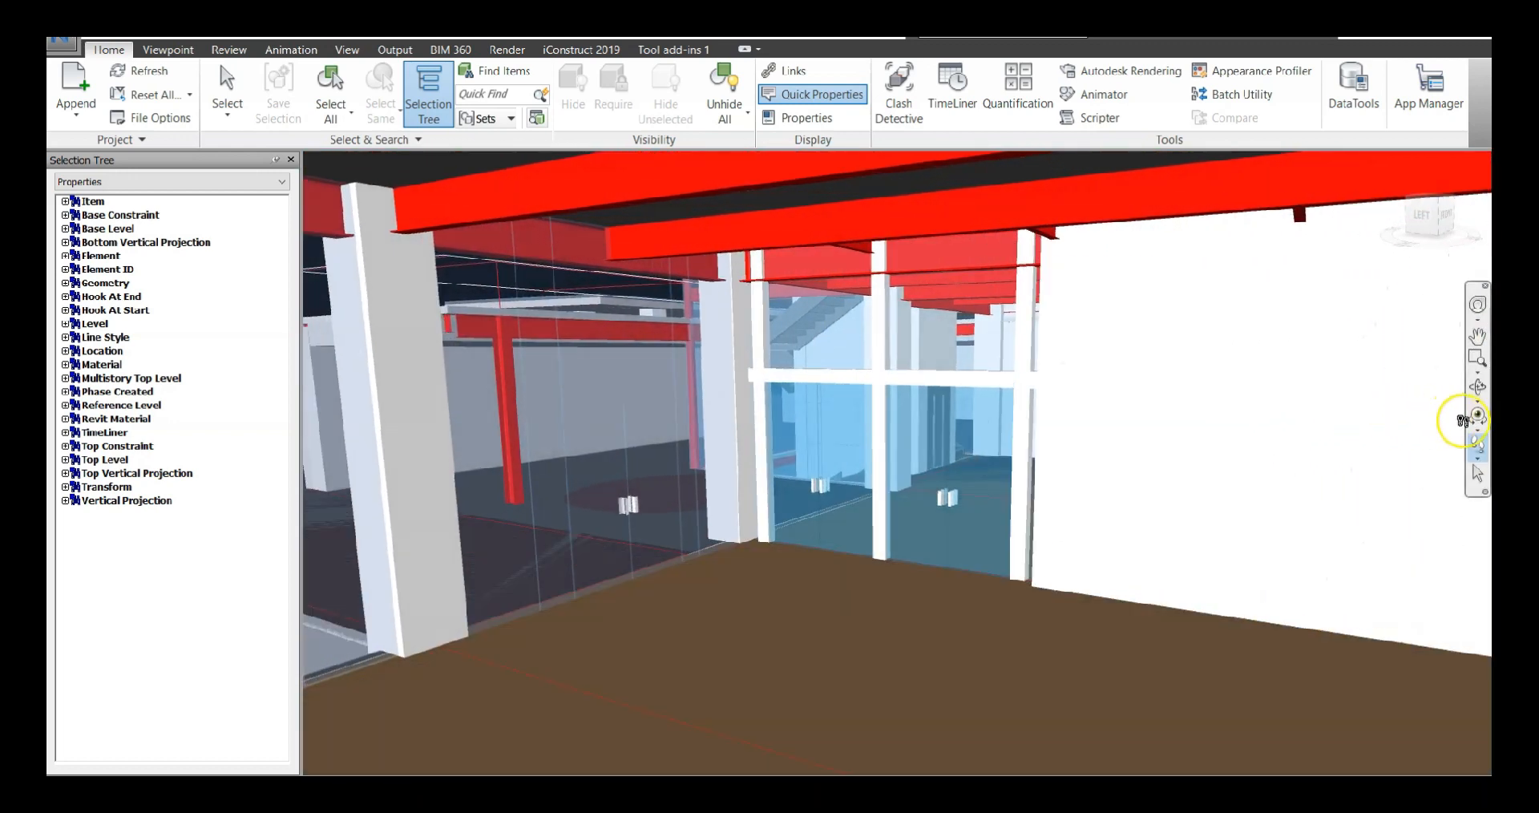
{"action": "left_click_drag", "start_coordinate": [896, 451], "coordinate": [1349, 451]}
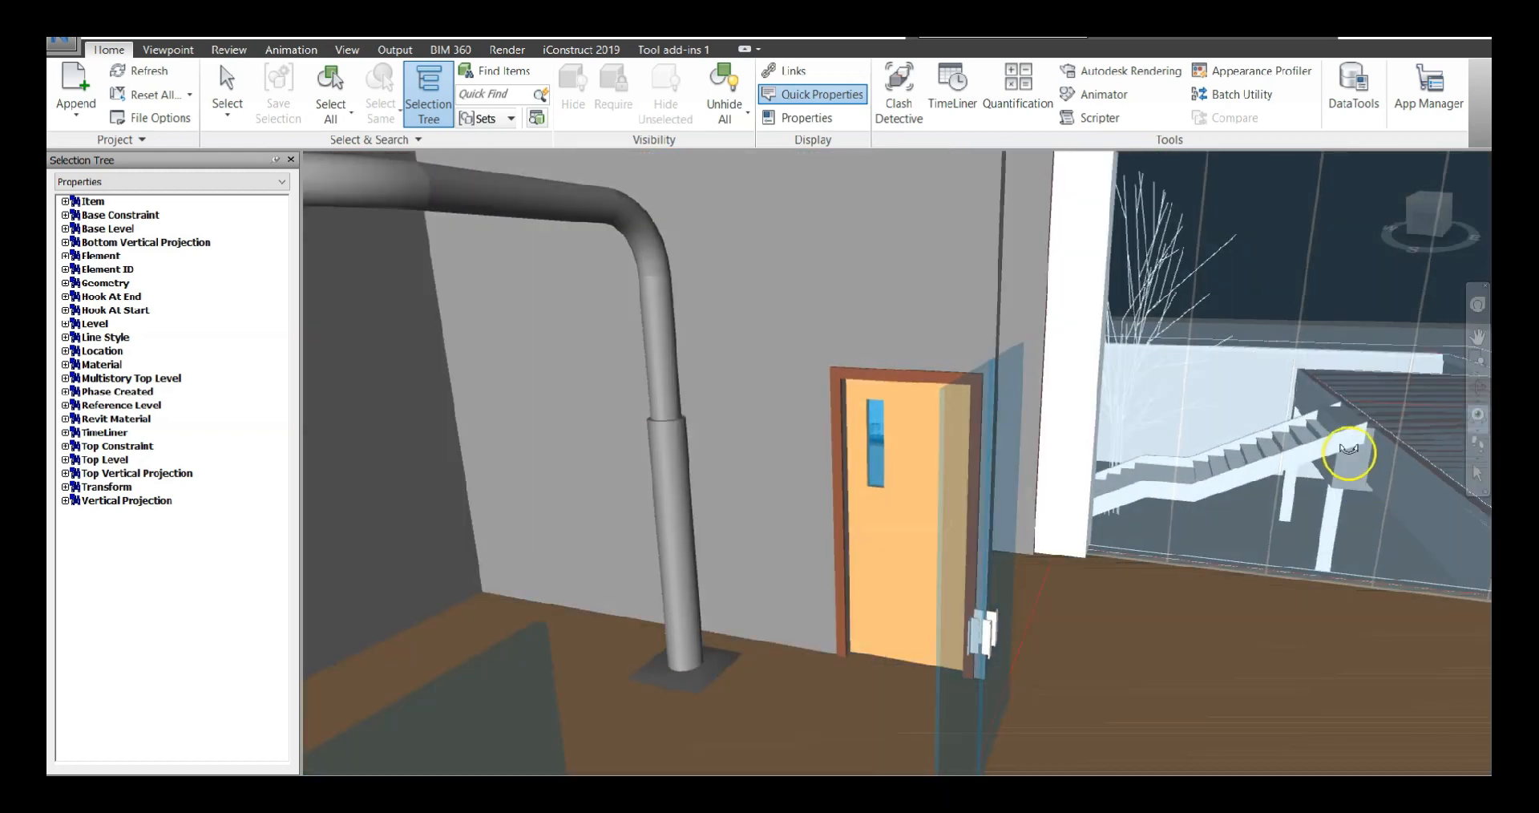
Continue the walkthrough into the office area with bookshelves, desks and chairs
{"action": "left_click", "coordinate": [1482, 443]}
{"action": "mouse_move", "coordinate": [1215, 497]}
{"action": "middle_mouse_down"}
{"action": "mouse_move", "coordinate": [1229, 313]}
{"action": "mouse_move", "coordinate": [1207, 501]}
{"action": "middle_mouse_up"}
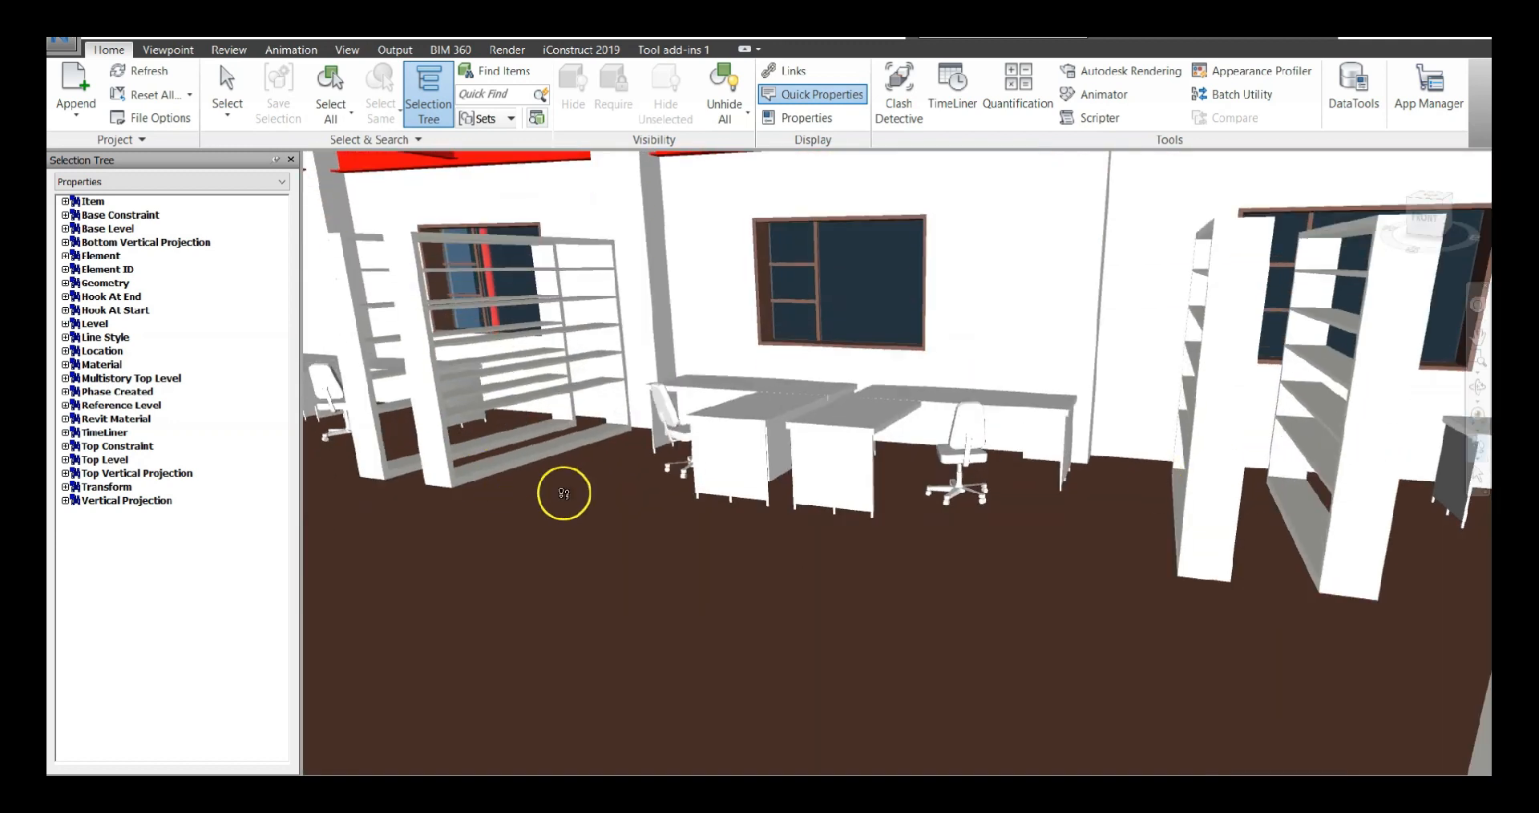
{"action": "left_click_drag", "start_coordinate": [577, 525], "coordinate": [543, 470]}
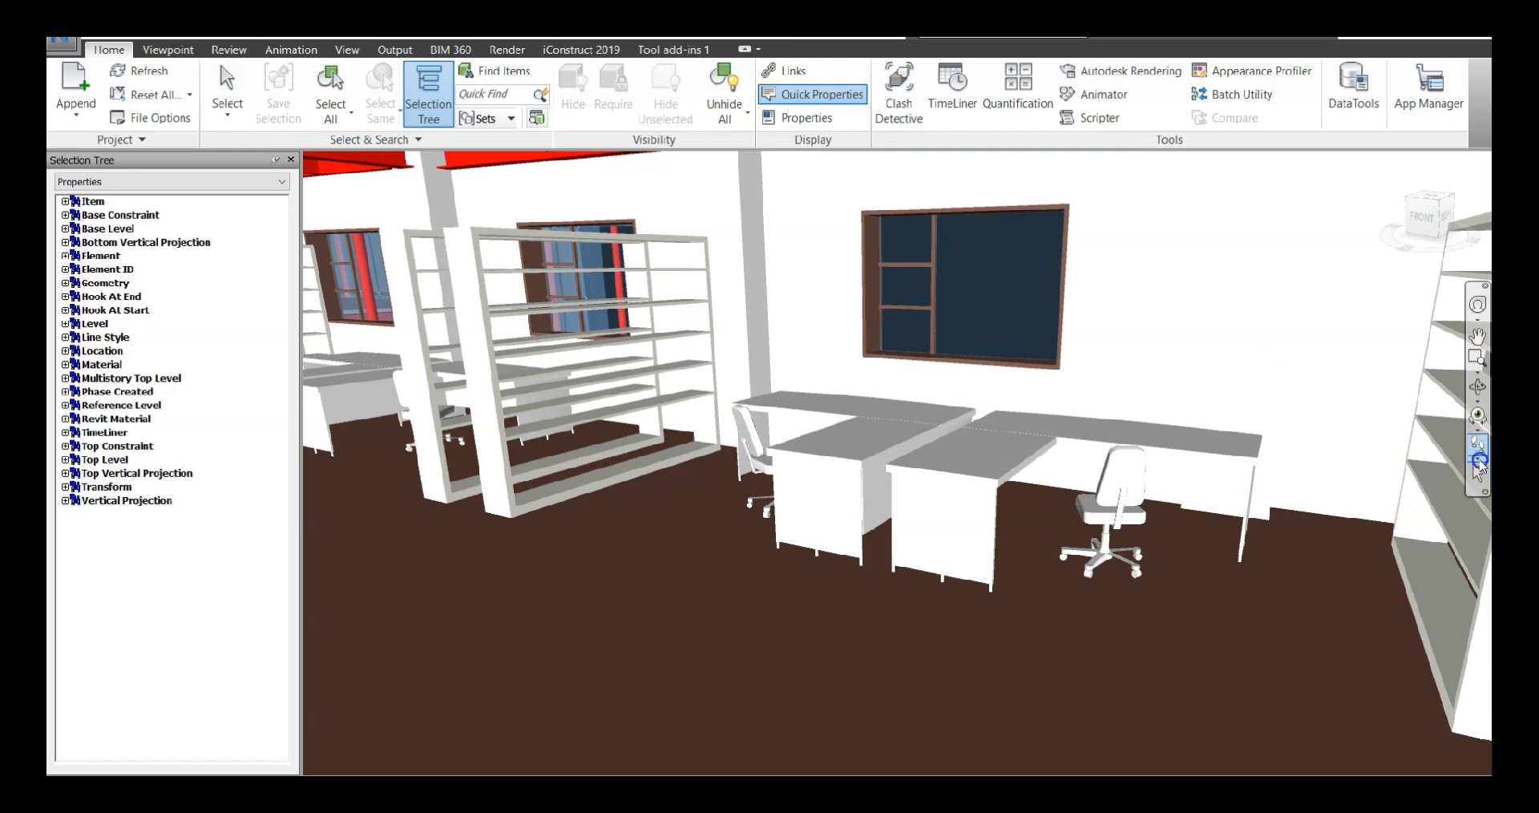
Turn on Collision for the walkthrough and walk along the office between the bookshelves
{"action": "left_click", "coordinate": [1478, 461]}
{"action": "left_click", "coordinate": [1431, 512]}
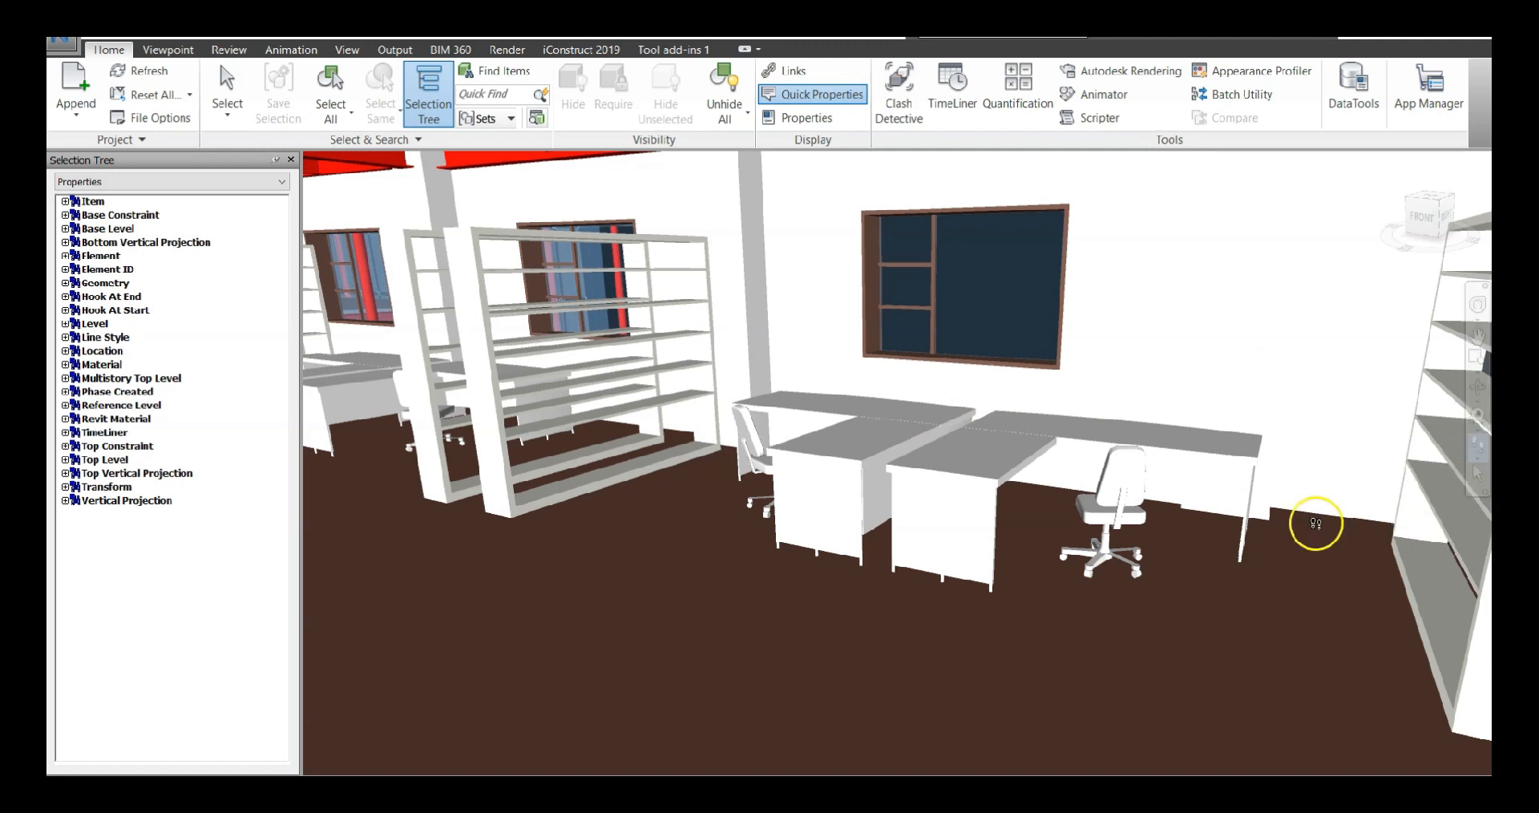
{"action": "left_click_drag", "start_coordinate": [1265, 529], "coordinate": [1083, 497]}
Turn on Gravity and Crouch for the walkthrough, moving through the office with each option
{"action": "left_click", "coordinate": [1477, 474]}
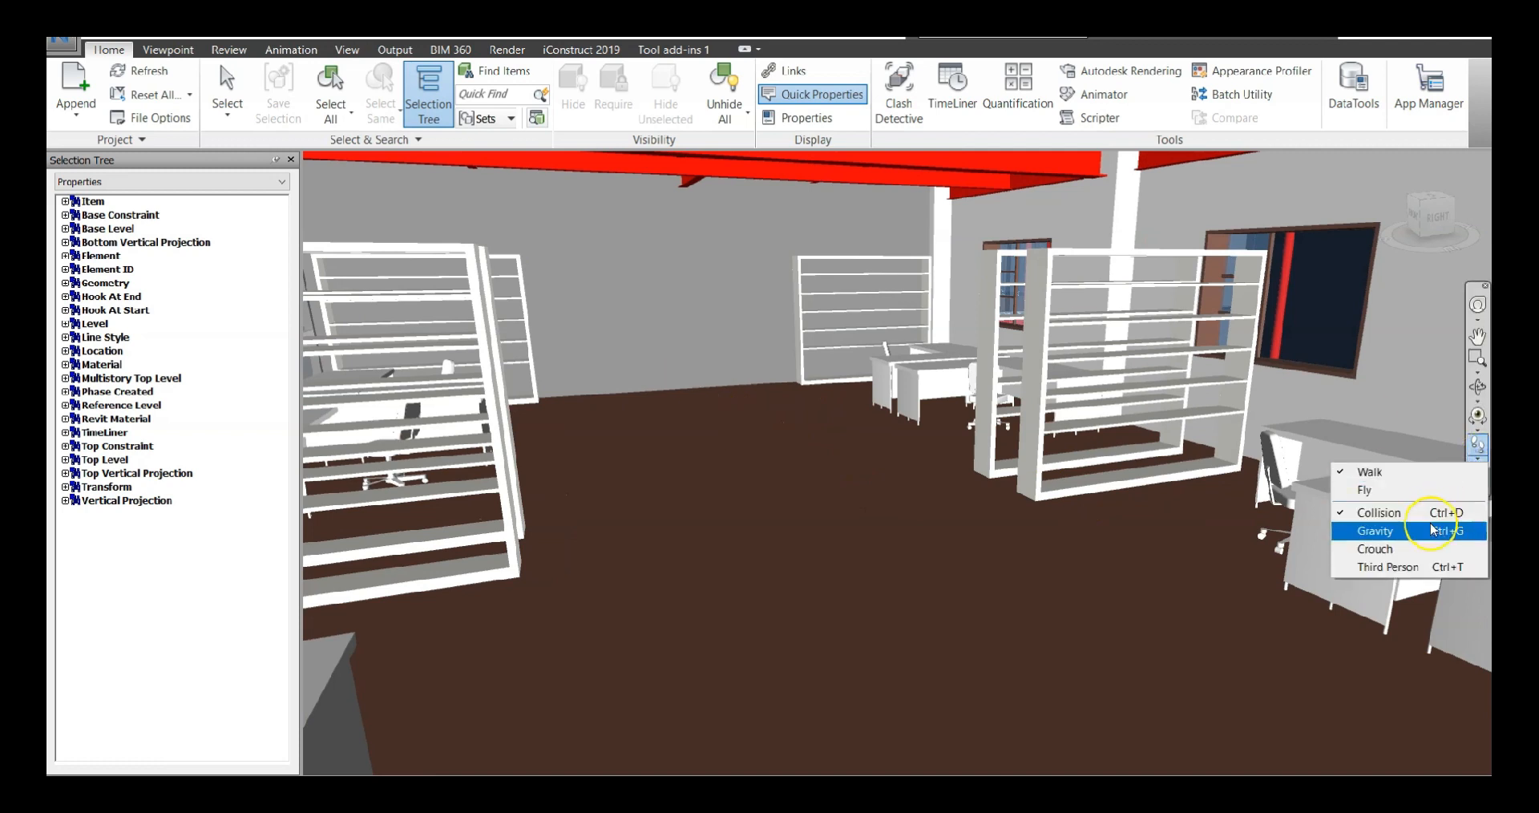
{"action": "left_click", "coordinate": [1419, 532]}
{"action": "left_click_drag", "start_coordinate": [1002, 475], "coordinate": [893, 505]}
{"action": "left_click", "coordinate": [1479, 453]}
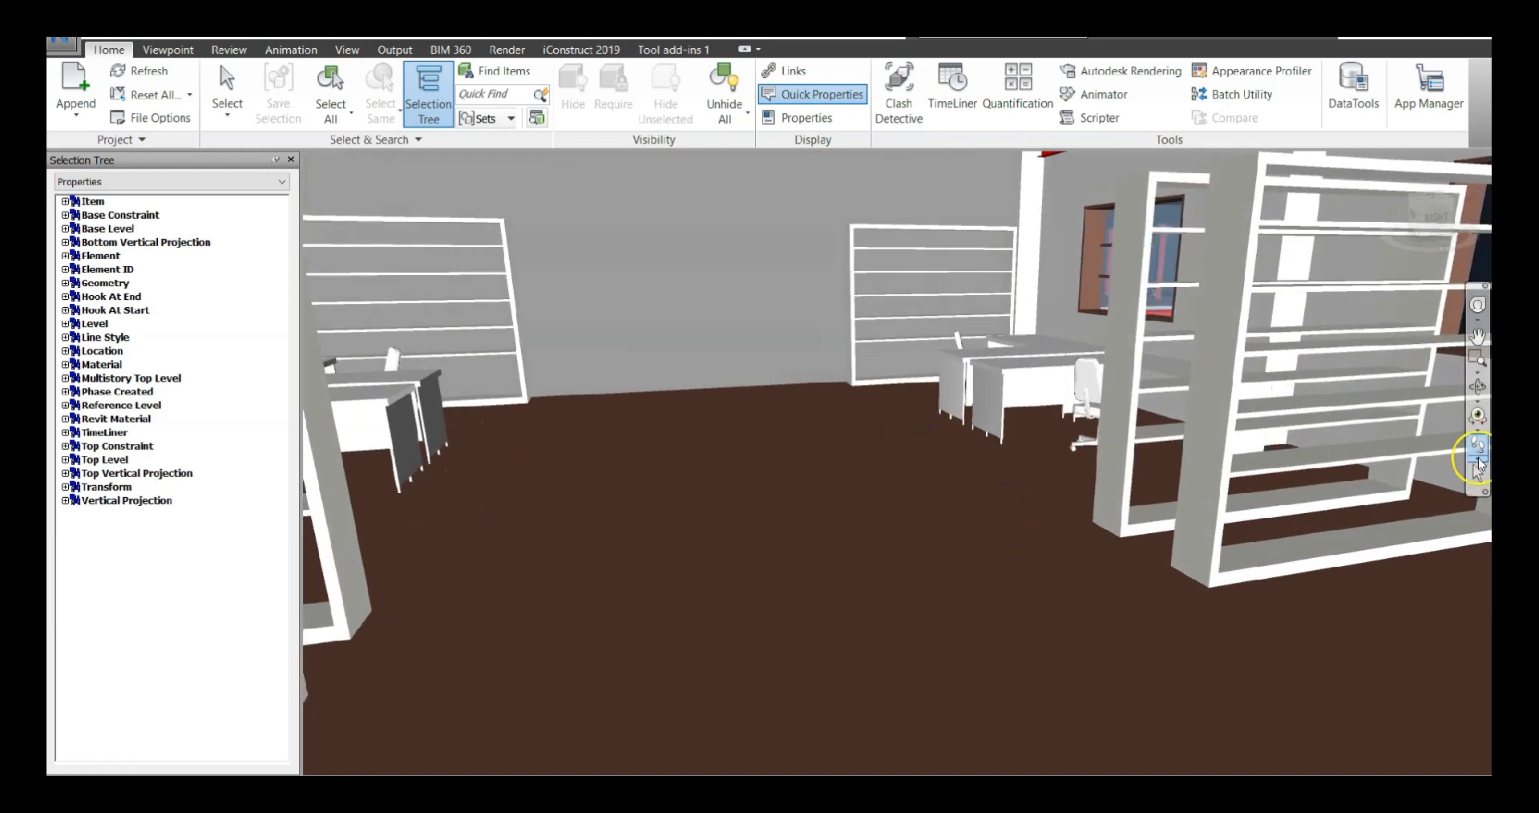
{"action": "left_click", "coordinate": [1420, 545]}
{"action": "left_click_drag", "start_coordinate": [1060, 495], "coordinate": [987, 528]}
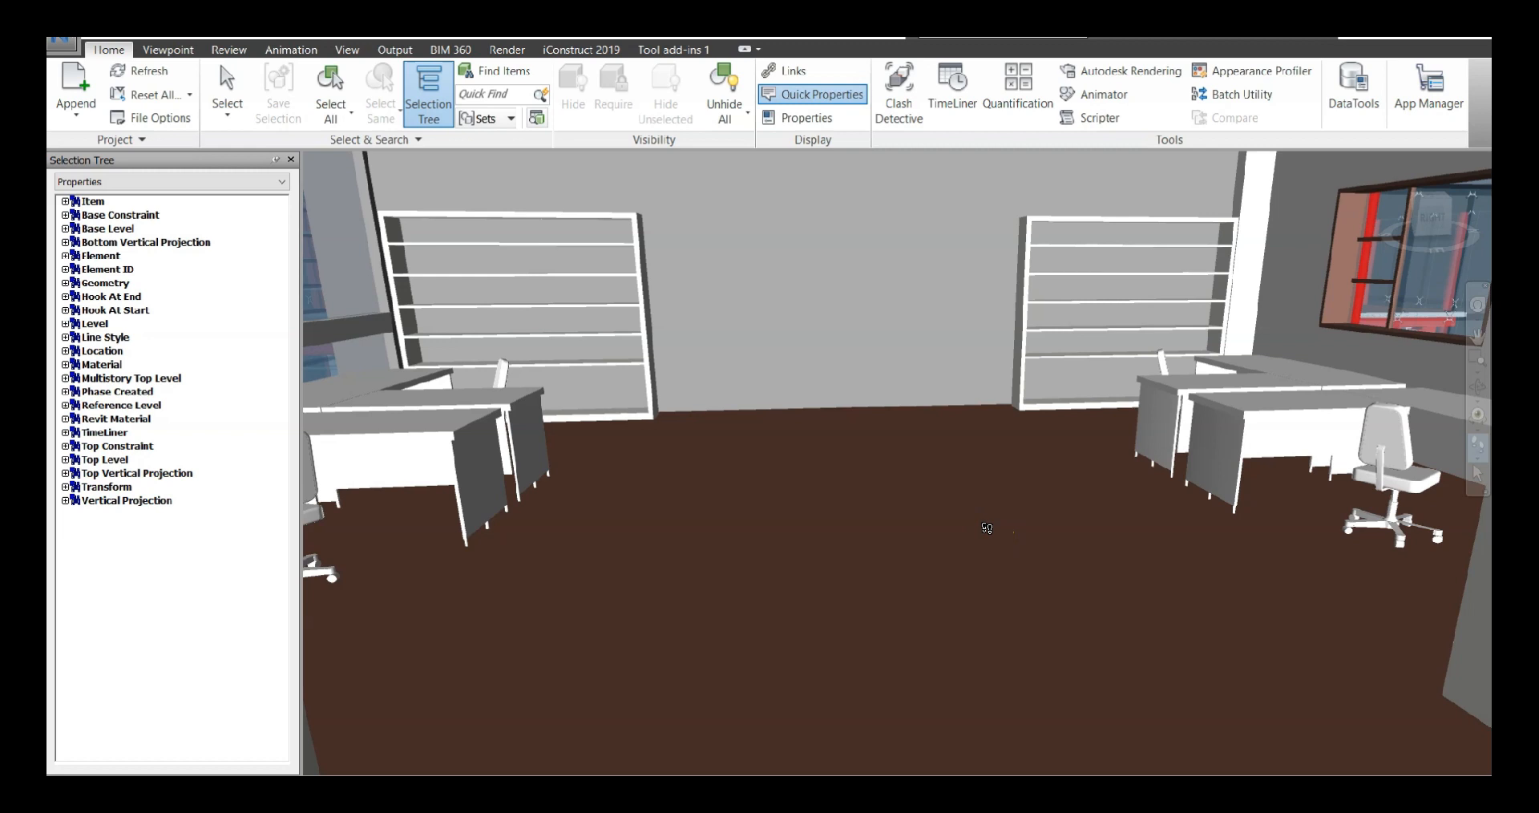
Turn on the Third Person avatar and walk it between the bookshelves toward the office door
{"action": "left_click", "coordinate": [1480, 463]}
{"action": "left_click", "coordinate": [1400, 570]}
{"action": "left_click_drag", "start_coordinate": [1029, 511], "coordinate": [1160, 374]}
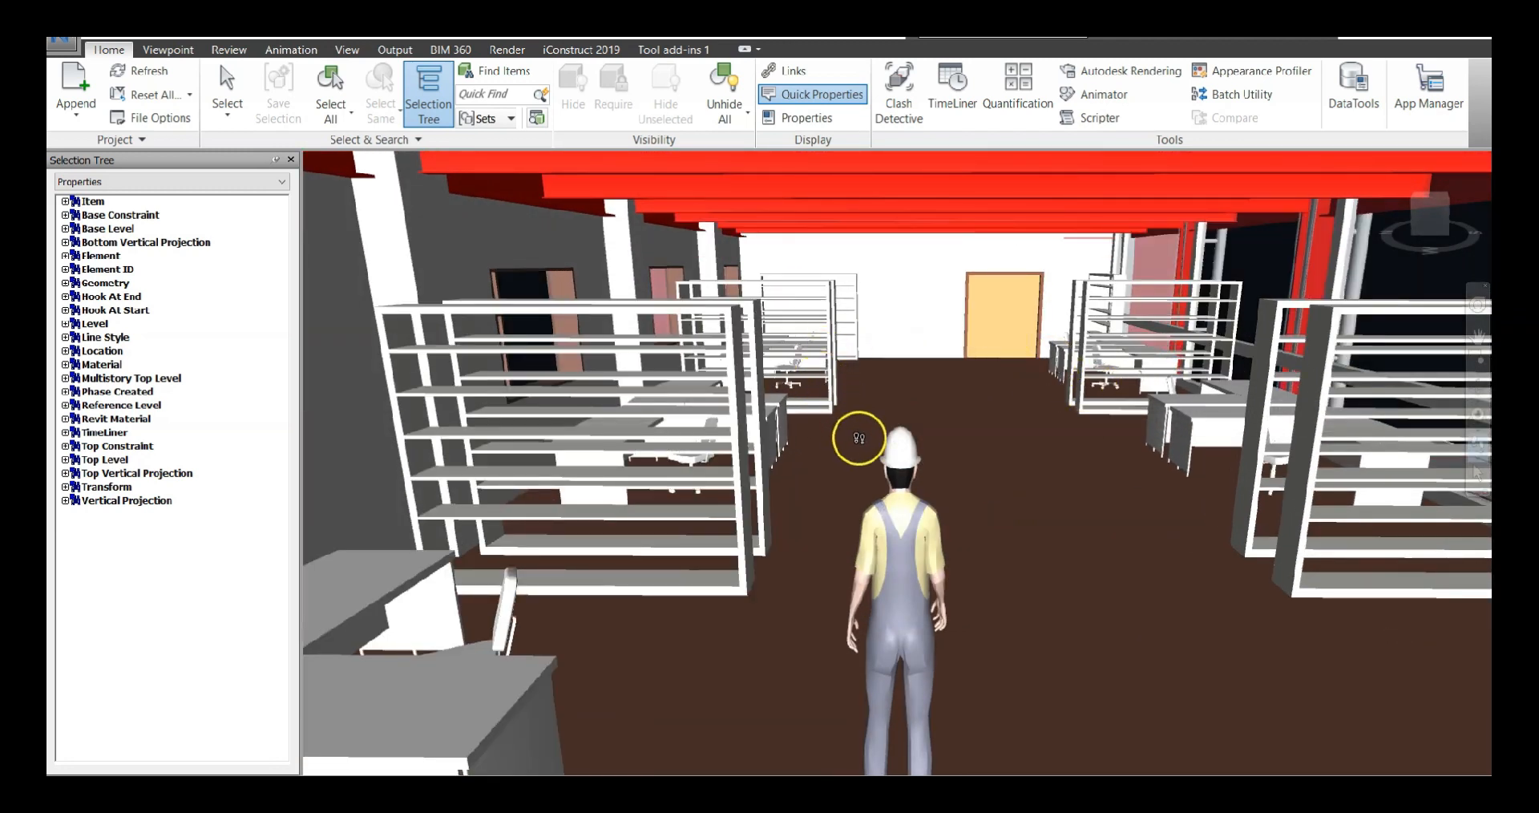
{"action": "left_click_drag", "start_coordinate": [1029, 524], "coordinate": [831, 448]}
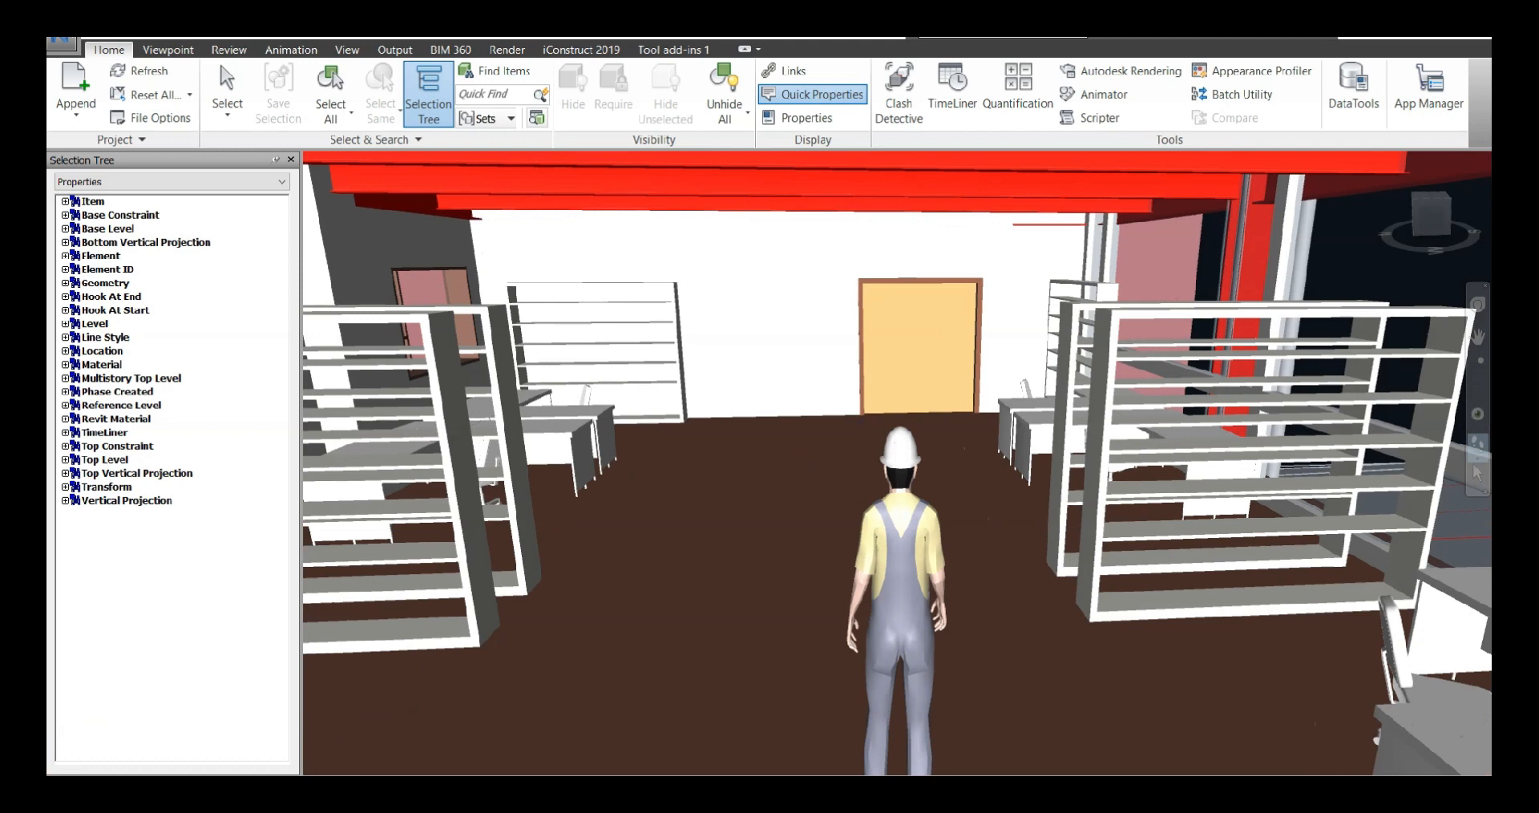
Select the bookshelf beside the avatar, inspect its item properties, and close the Properties window
{"action": "key", "text": "ctrl+1"}
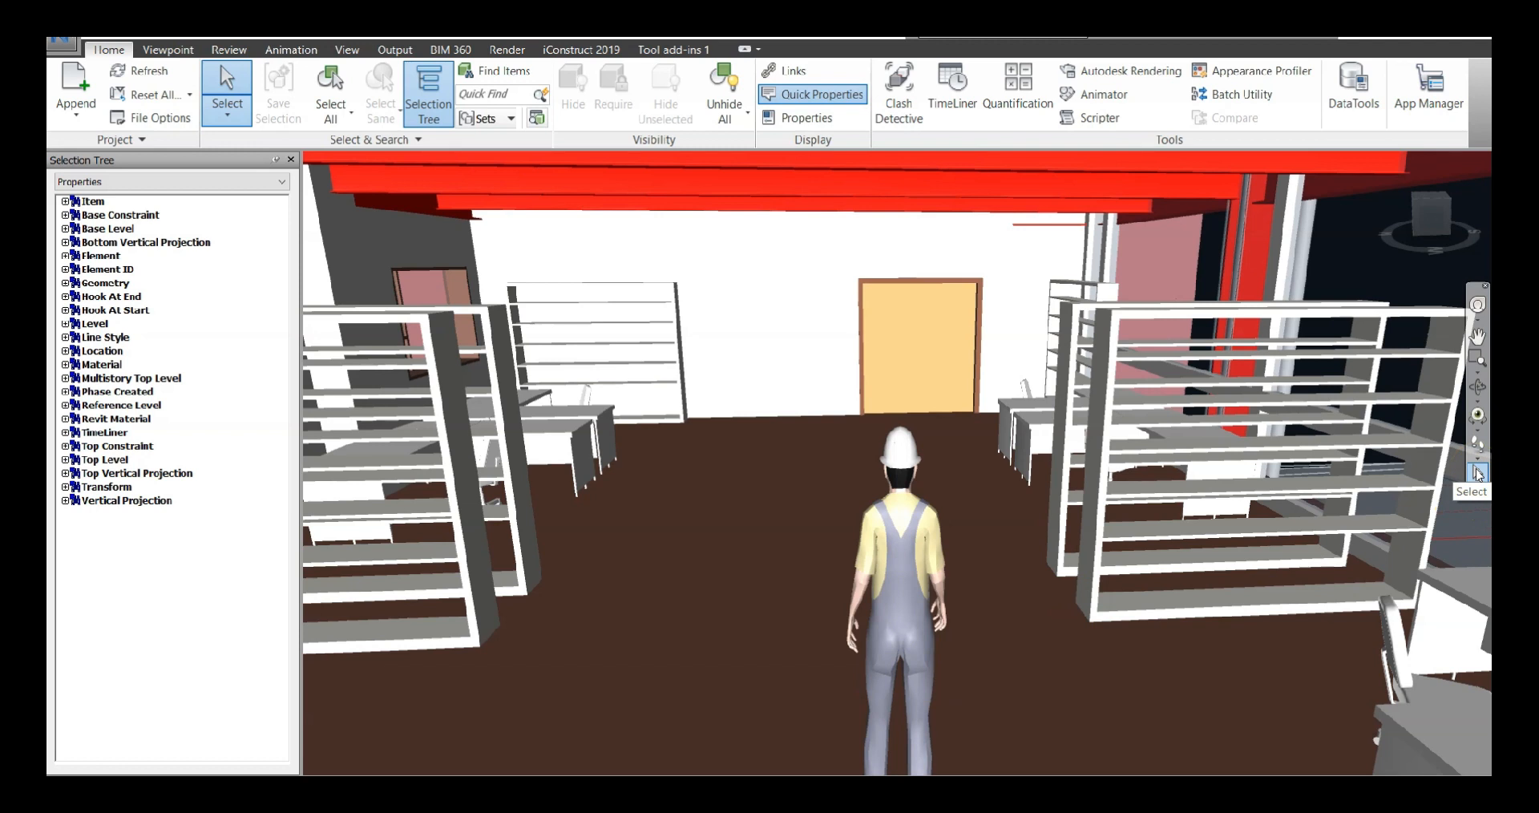
{"action": "left_click", "coordinate": [1151, 490]}
{"action": "left_click", "coordinate": [1103, 444]}
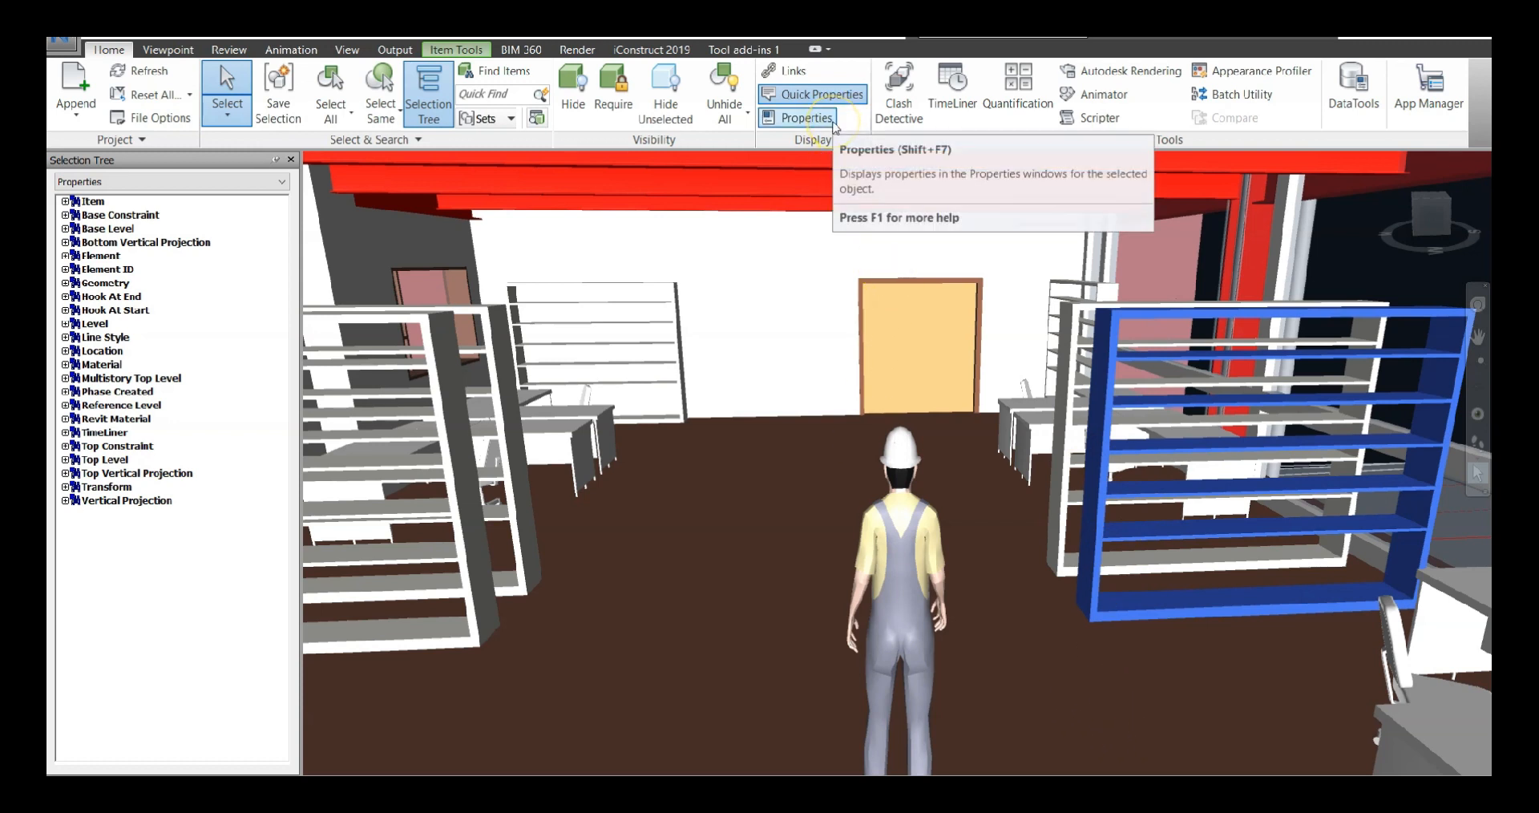
{"action": "left_click", "coordinate": [801, 118]}
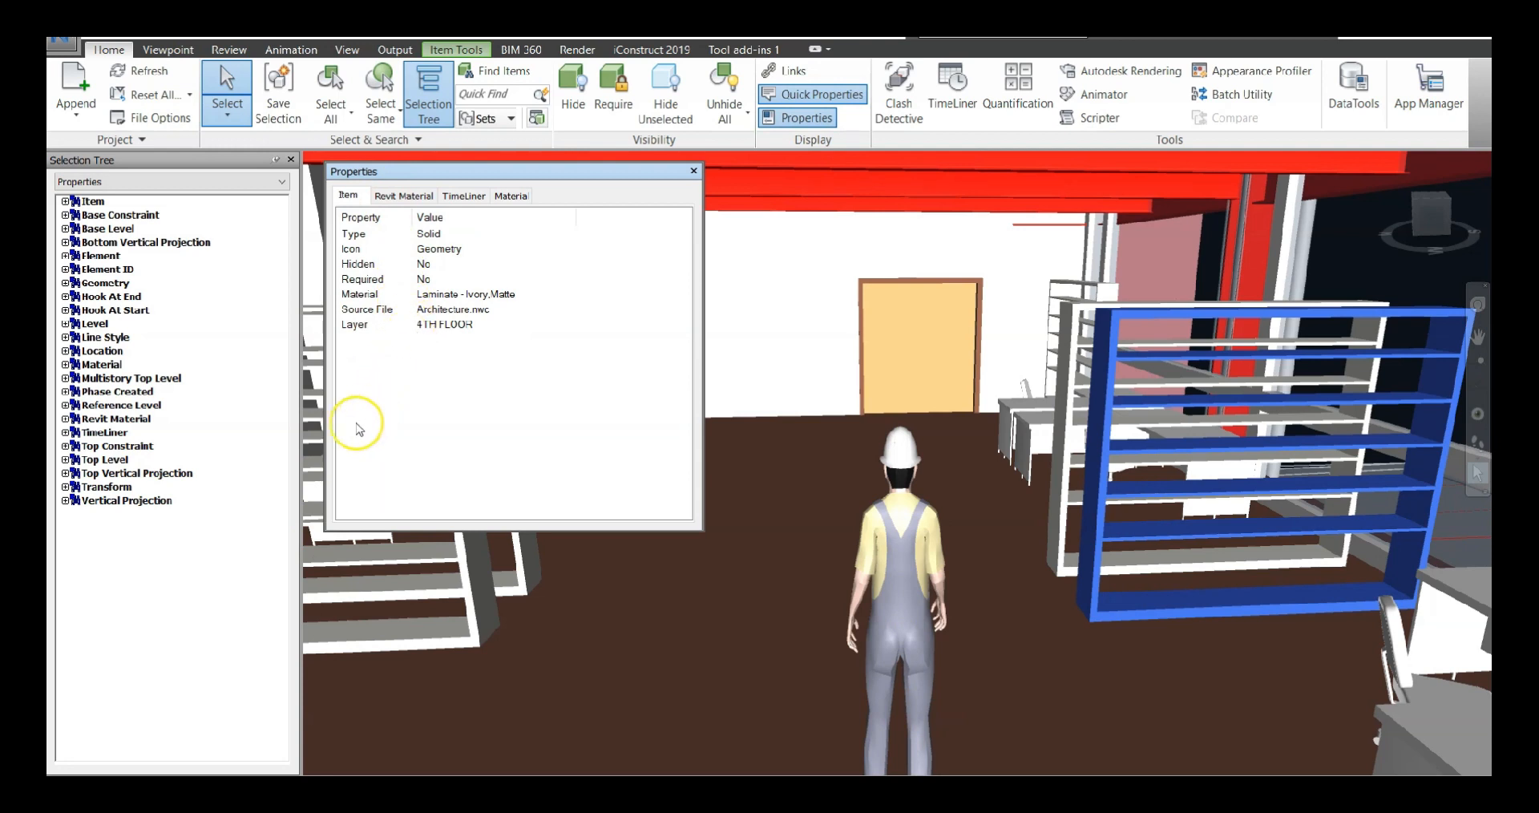
{"action": "left_click", "coordinate": [697, 171]}
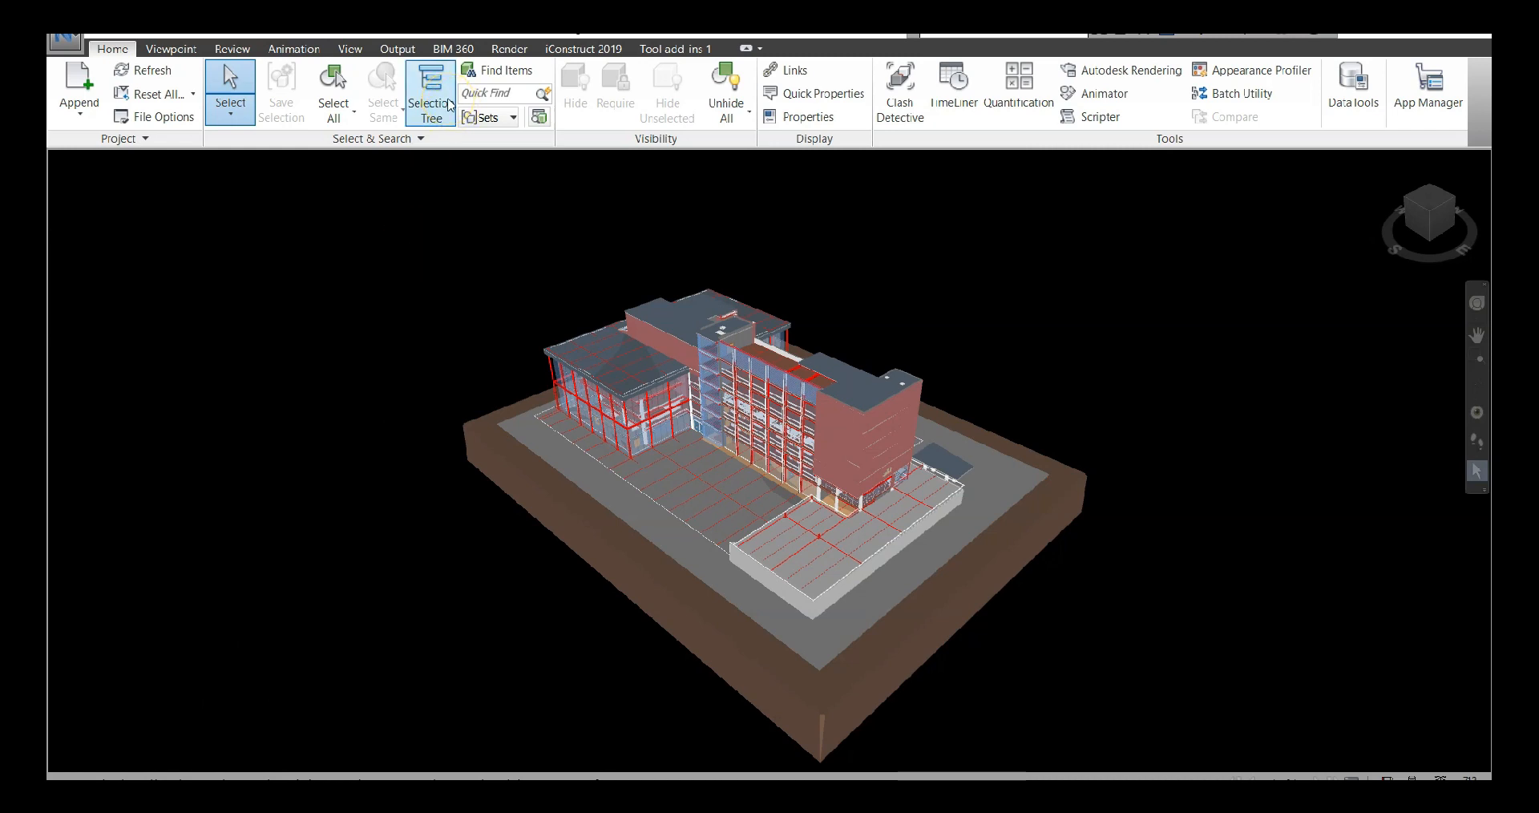
Show the Selection Tree and select Architecture.nwc, MEP.nwc and Structure.nwc one after another
{"action": "left_click", "coordinate": [447, 103]}
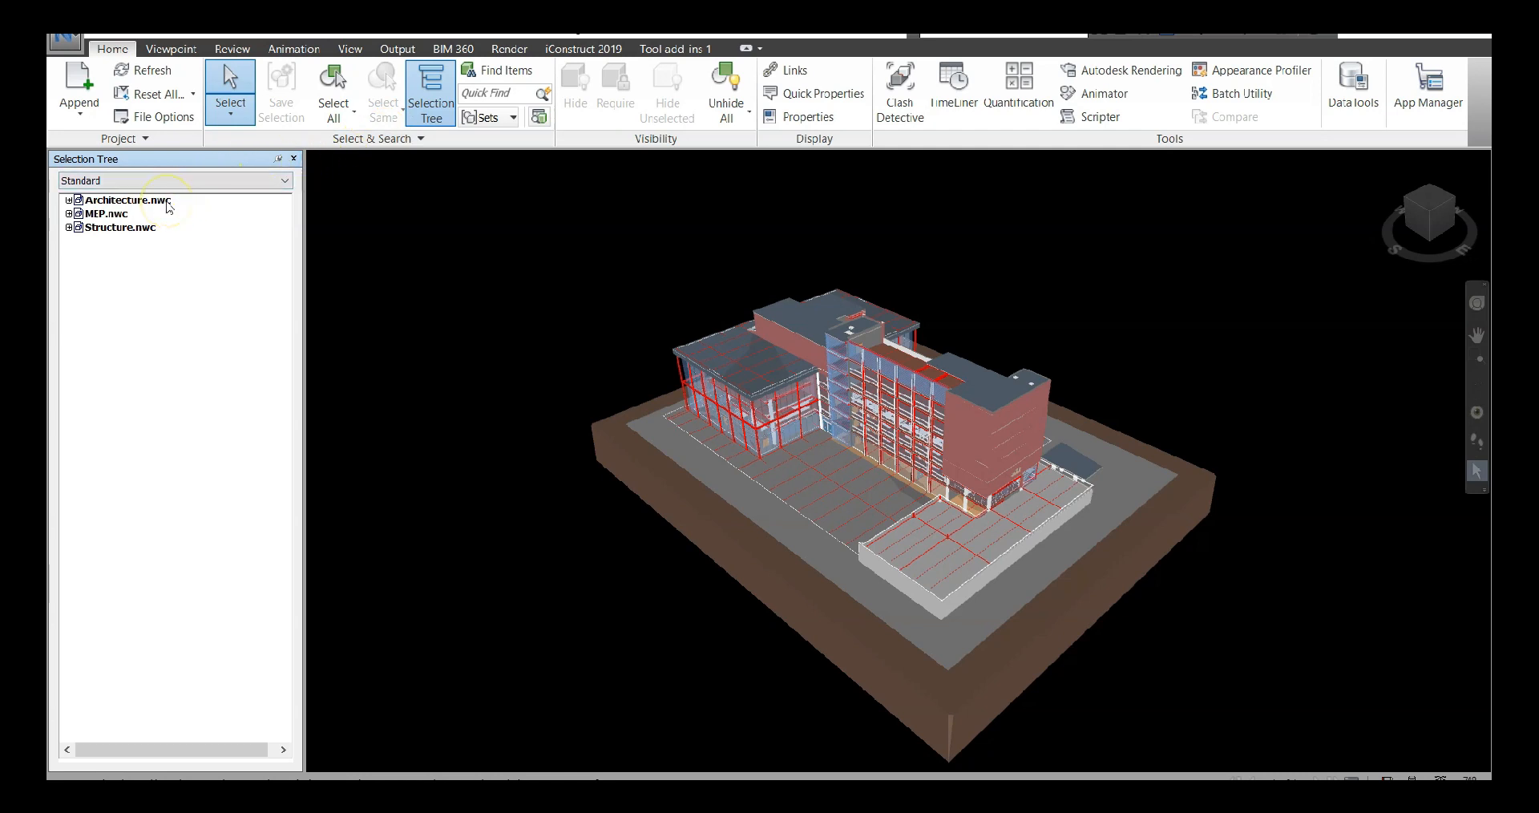
{"action": "left_click", "coordinate": [168, 202]}
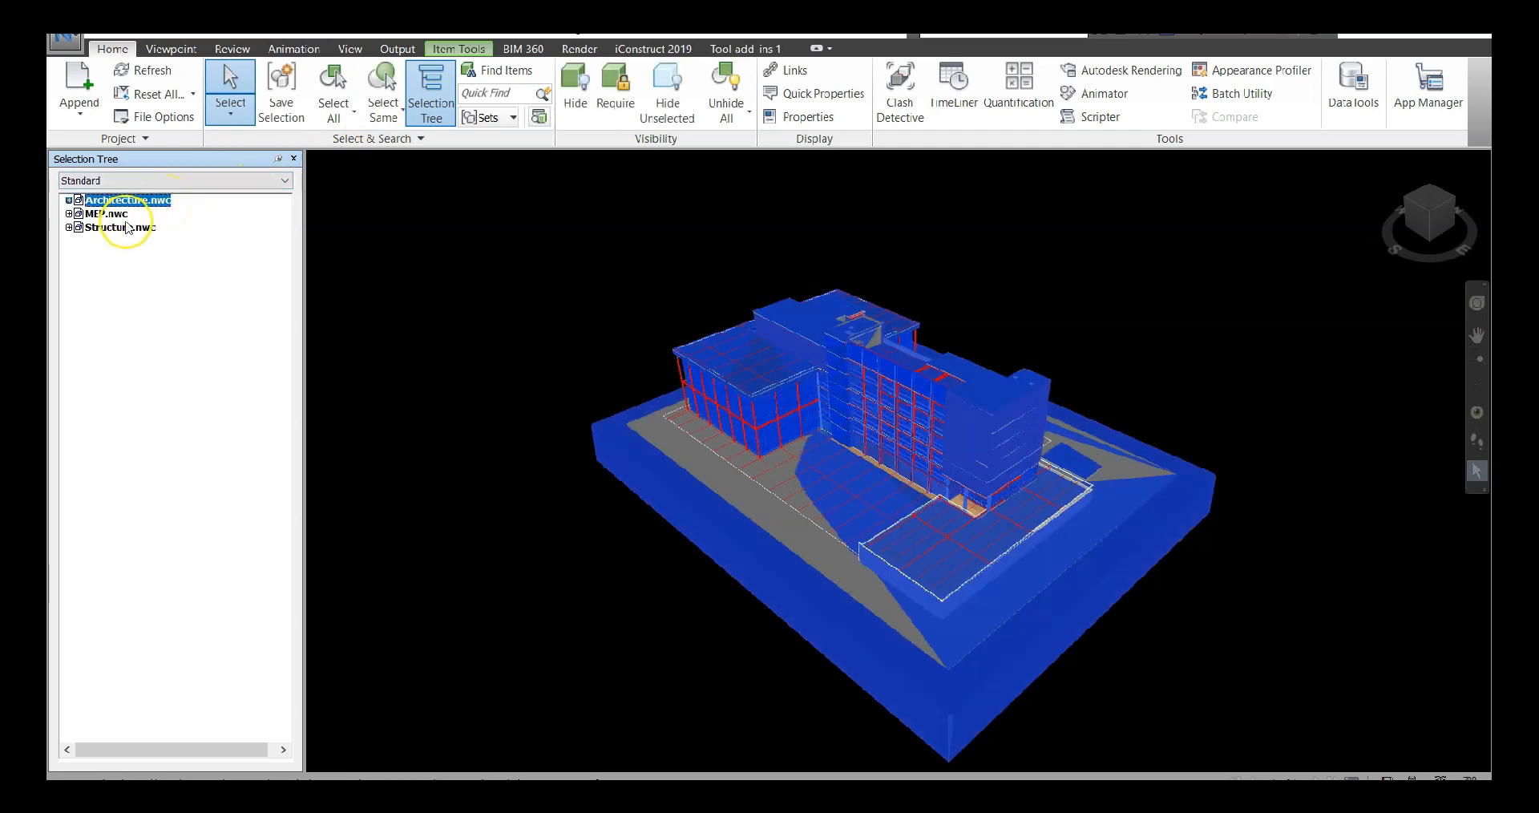
{"action": "left_click", "coordinate": [125, 219]}
{"action": "left_click", "coordinate": [125, 229]}
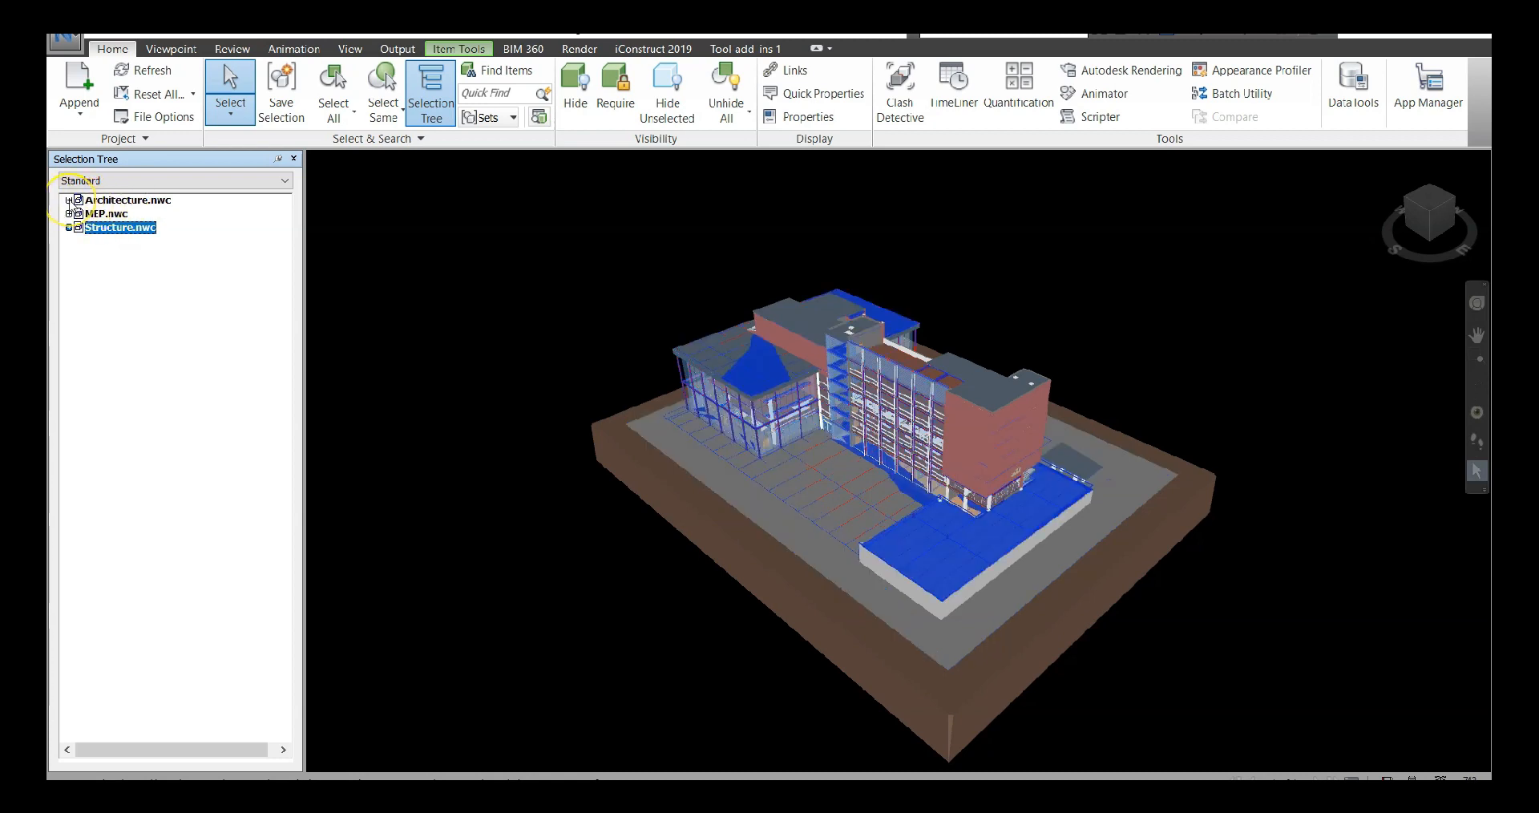
Expand Architecture.nwc and highlight its B1 MEZZANINE, 5TH FLOOR and 6TH FLOOR levels in turn
{"action": "left_click", "coordinate": [69, 200]}
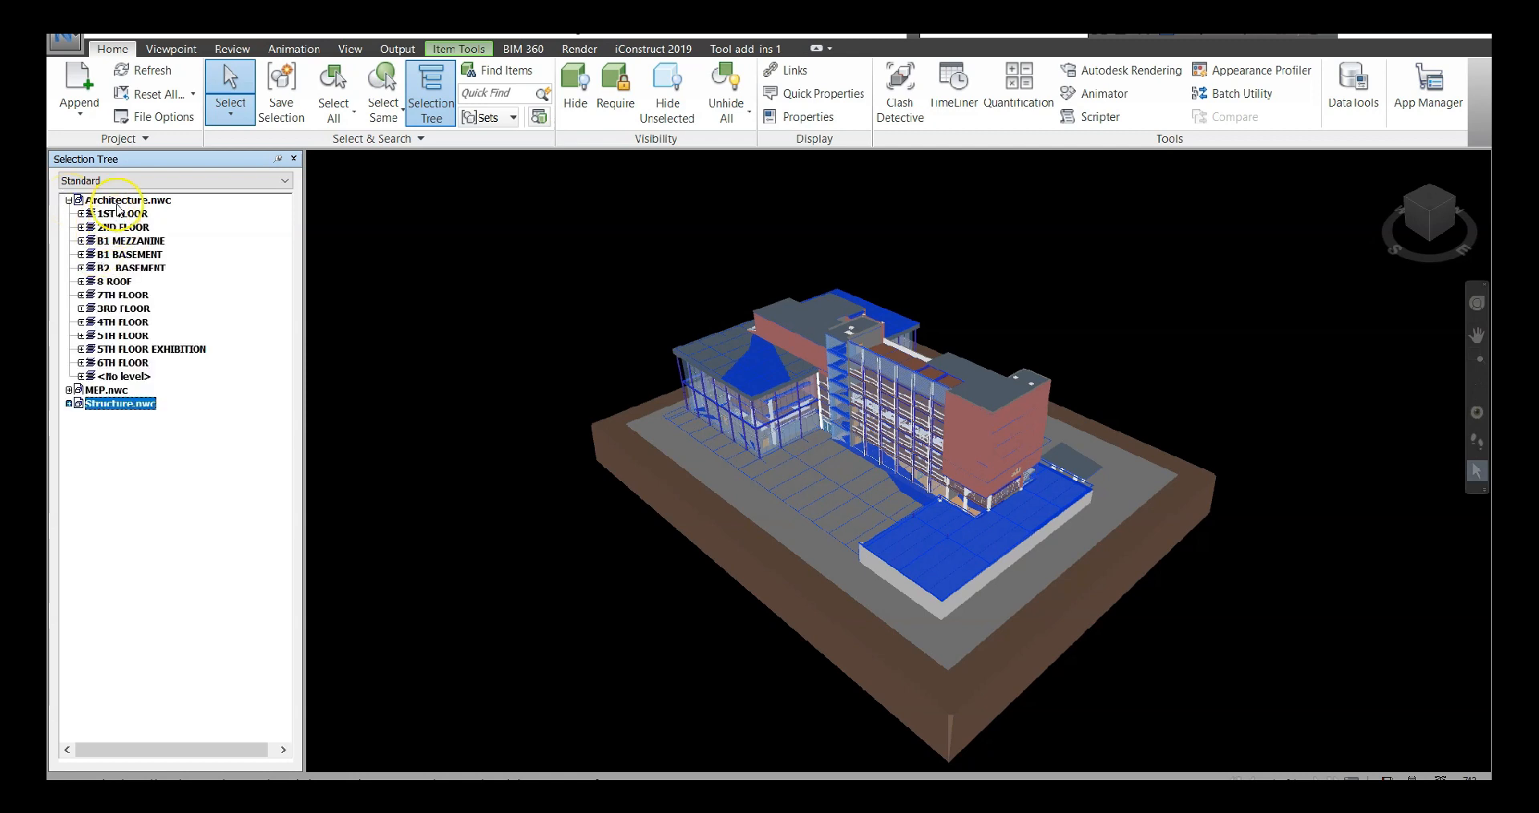
{"action": "left_click", "coordinate": [129, 240]}
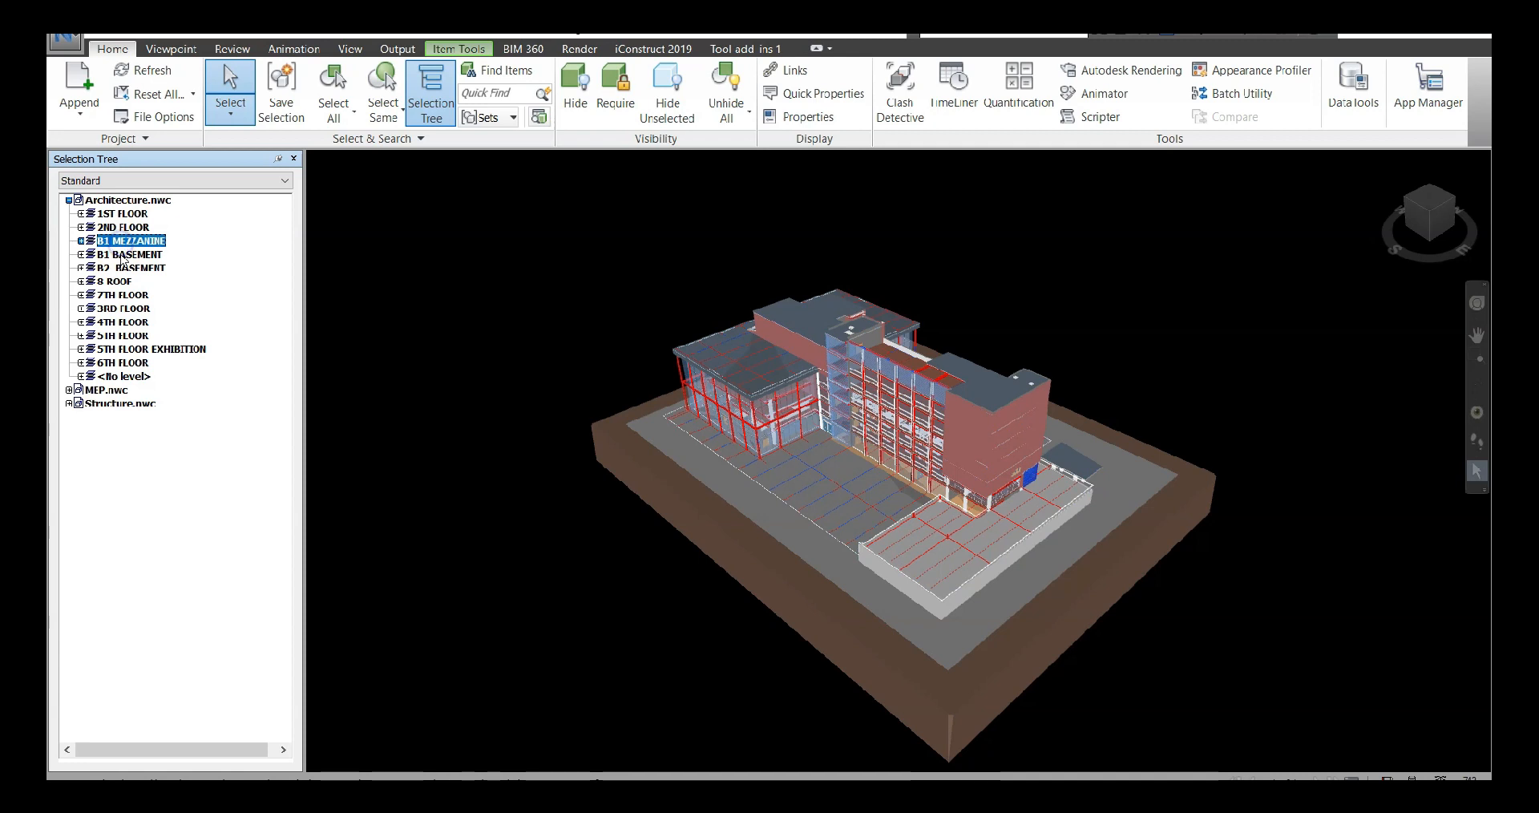
{"action": "left_click", "coordinate": [120, 335]}
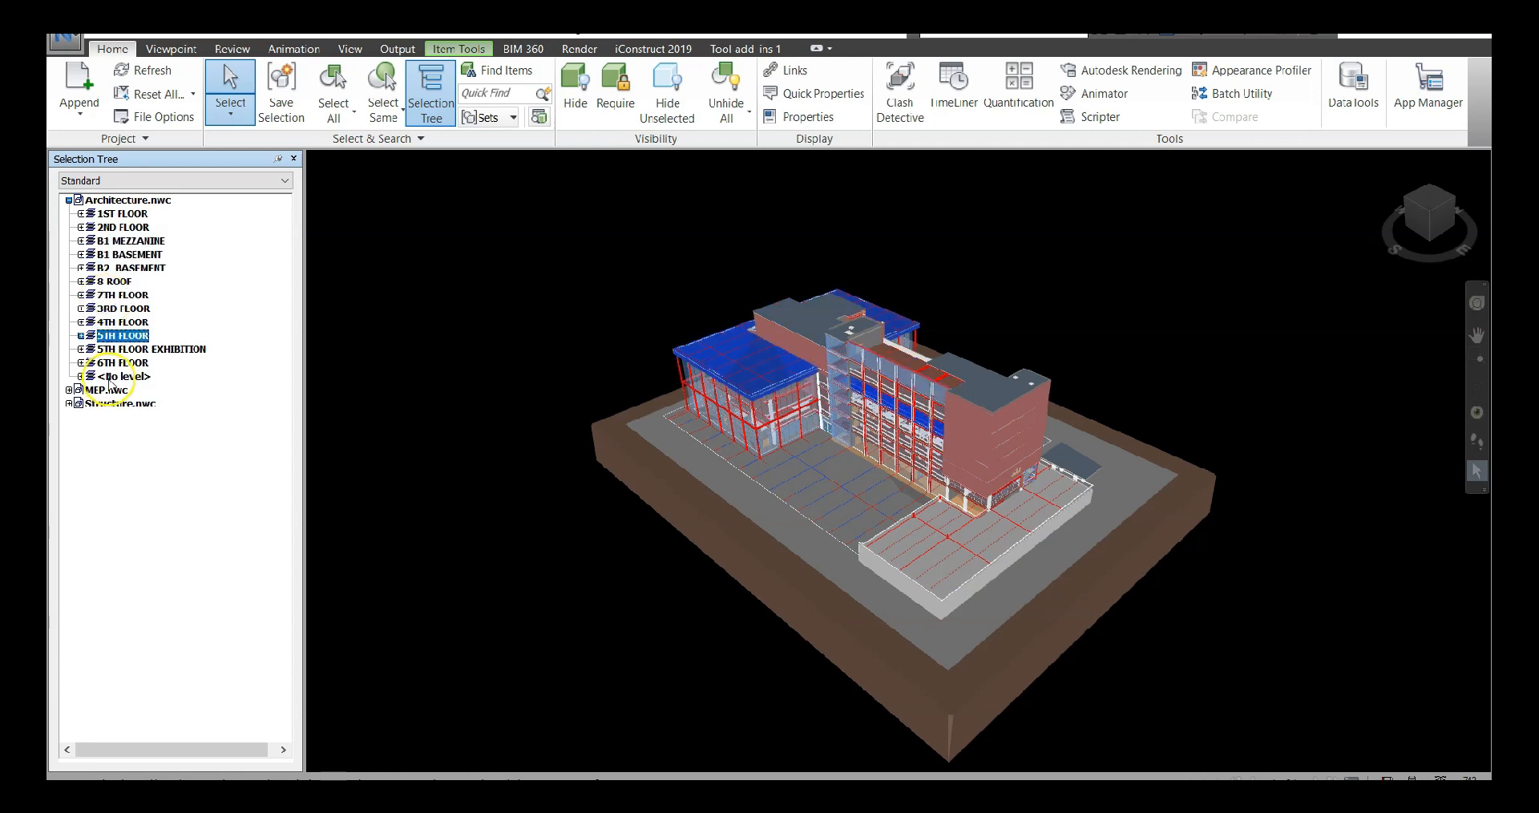
{"action": "left_click", "coordinate": [122, 362]}
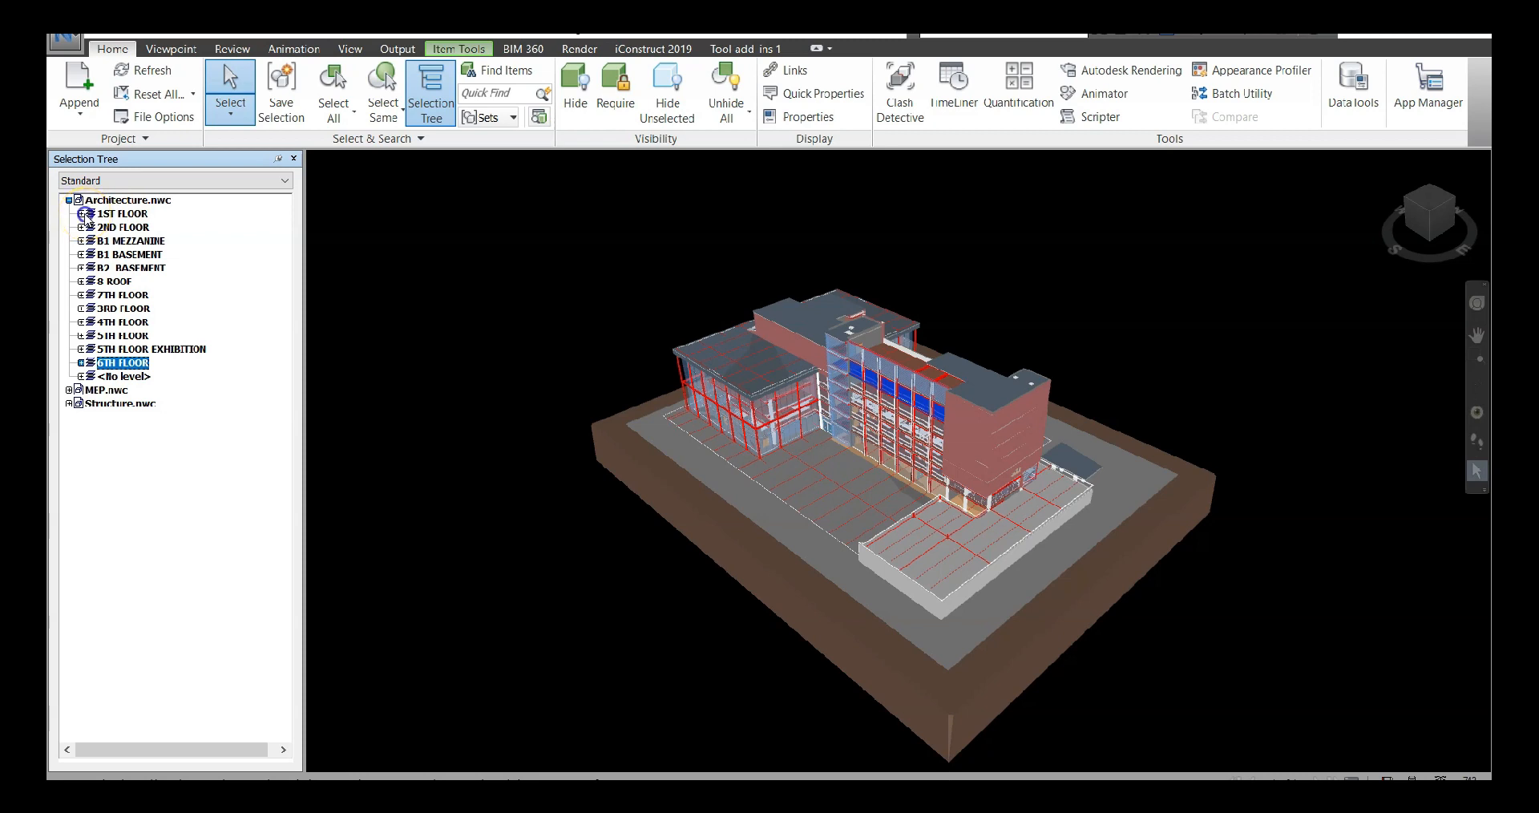
Select and expand the 1ST FLOOR level of Architecture.nwc and browse its elements down to the next levels
{"action": "left_click", "coordinate": [90, 213]}
{"action": "left_click", "coordinate": [81, 213]}
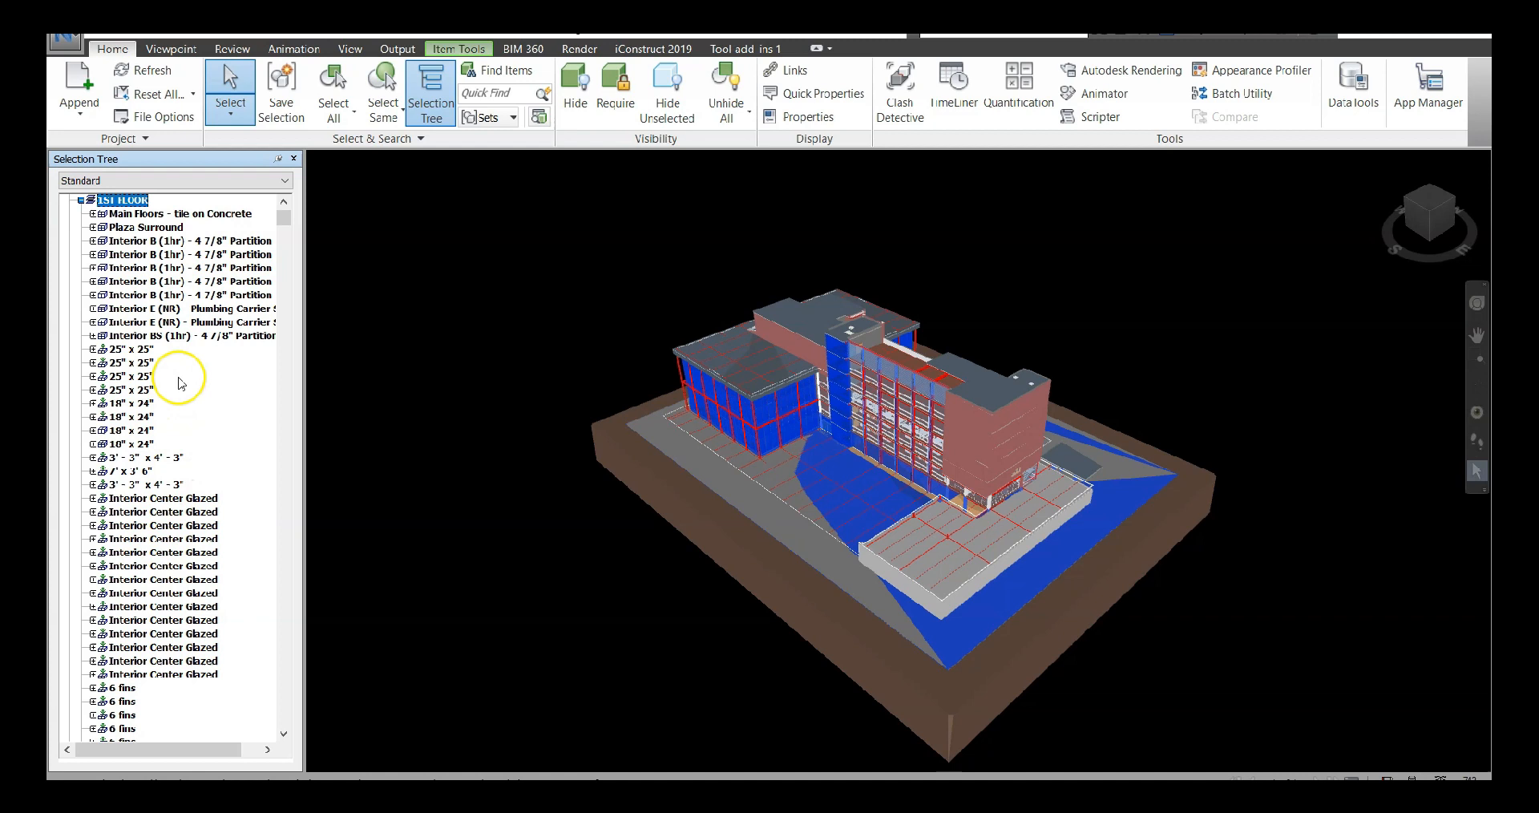
{"action": "scroll", "coordinate": [165, 449], "scroll_direction": "down", "scroll_amount": 7}
{"action": "scroll", "coordinate": [168, 449], "scroll_direction": "down", "scroll_amount": 12}
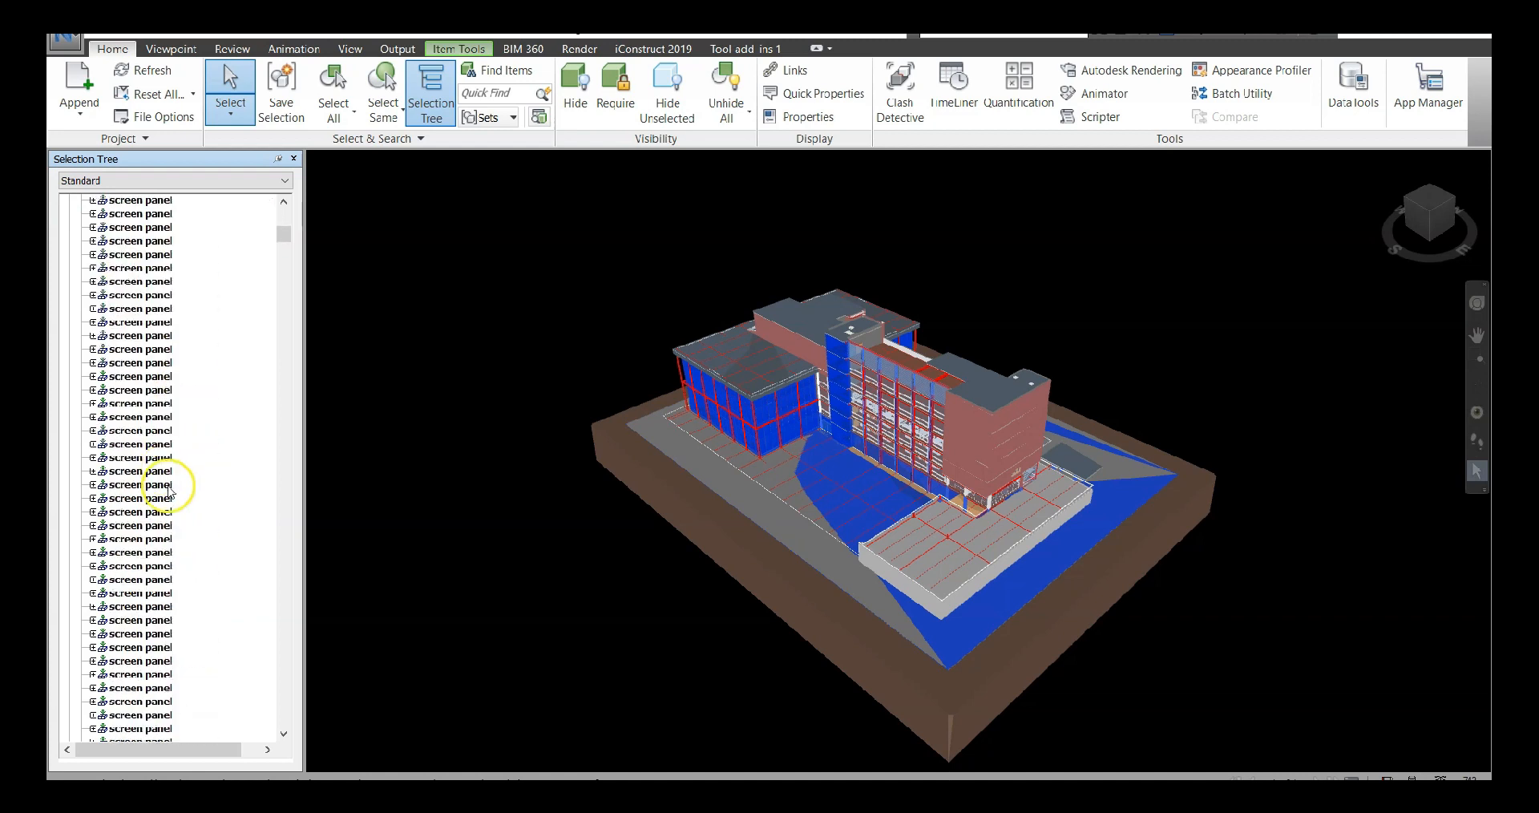
{"action": "left_click", "coordinate": [285, 246]}
{"action": "left_click_drag", "start_coordinate": [285, 248], "coordinate": [265, 720]}
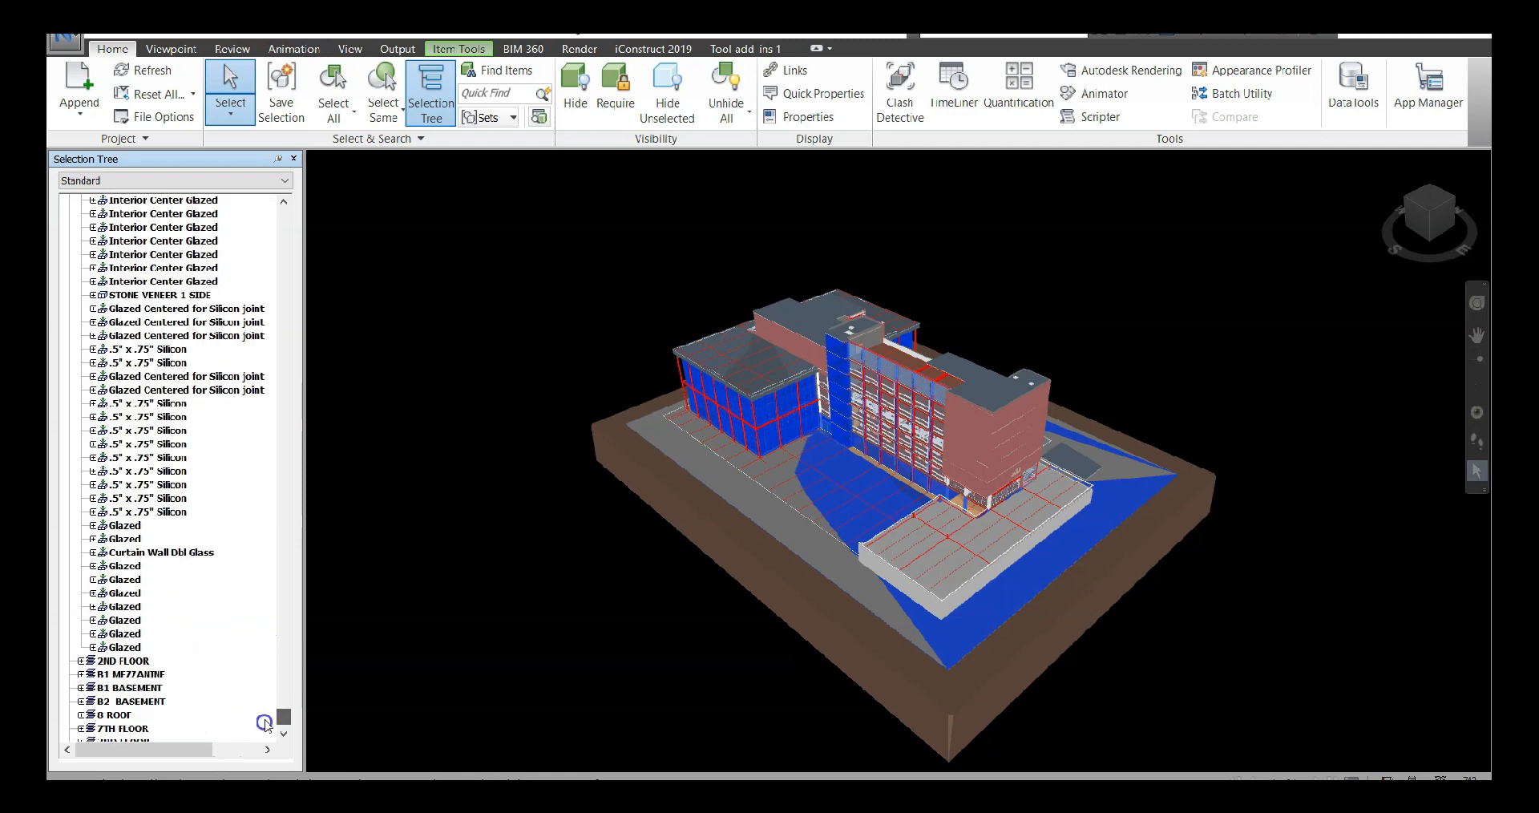
Isolate the Curtain Wall Dbl Glass element of the 1ST FLOOR by hiding everything unselected, and inspect it up close without highlighting
{"action": "left_click", "coordinate": [135, 556]}
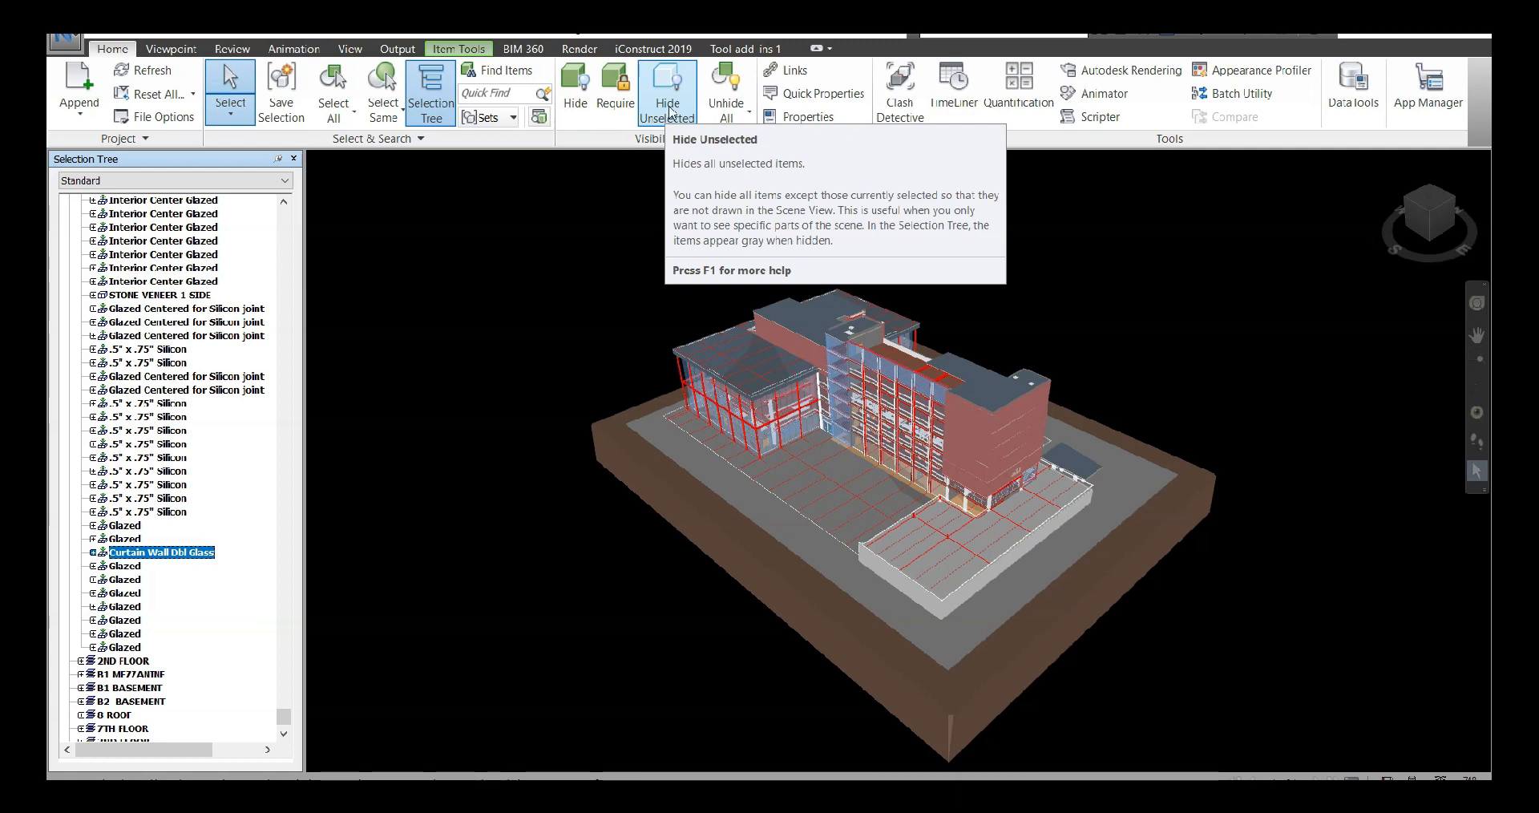
{"action": "left_click", "coordinate": [670, 113]}
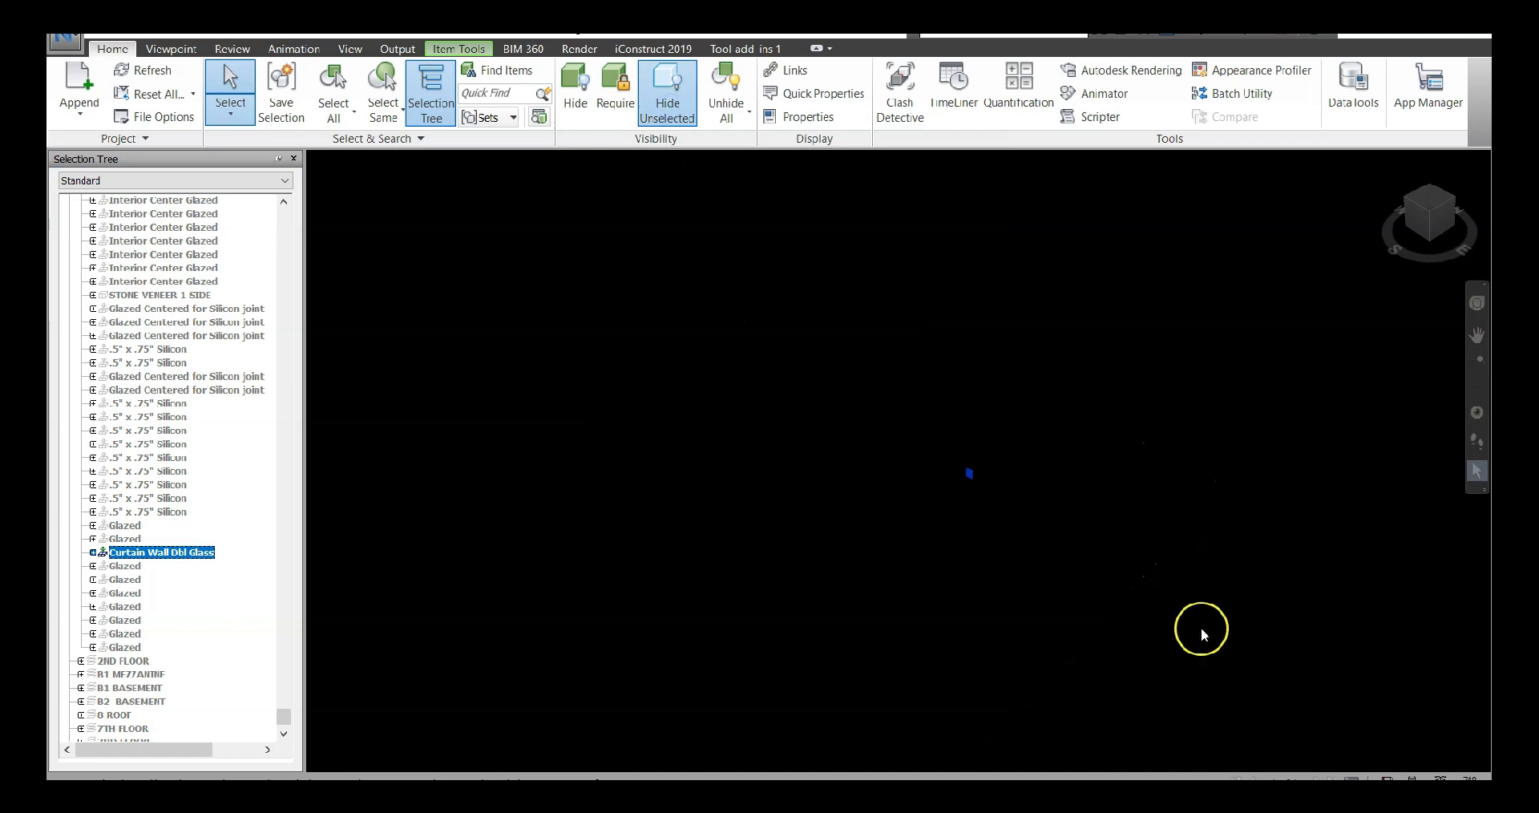
{"action": "left_click", "coordinate": [956, 473]}
{"action": "scroll", "coordinate": [958, 465], "scroll_direction": "up", "scroll_amount": 4}
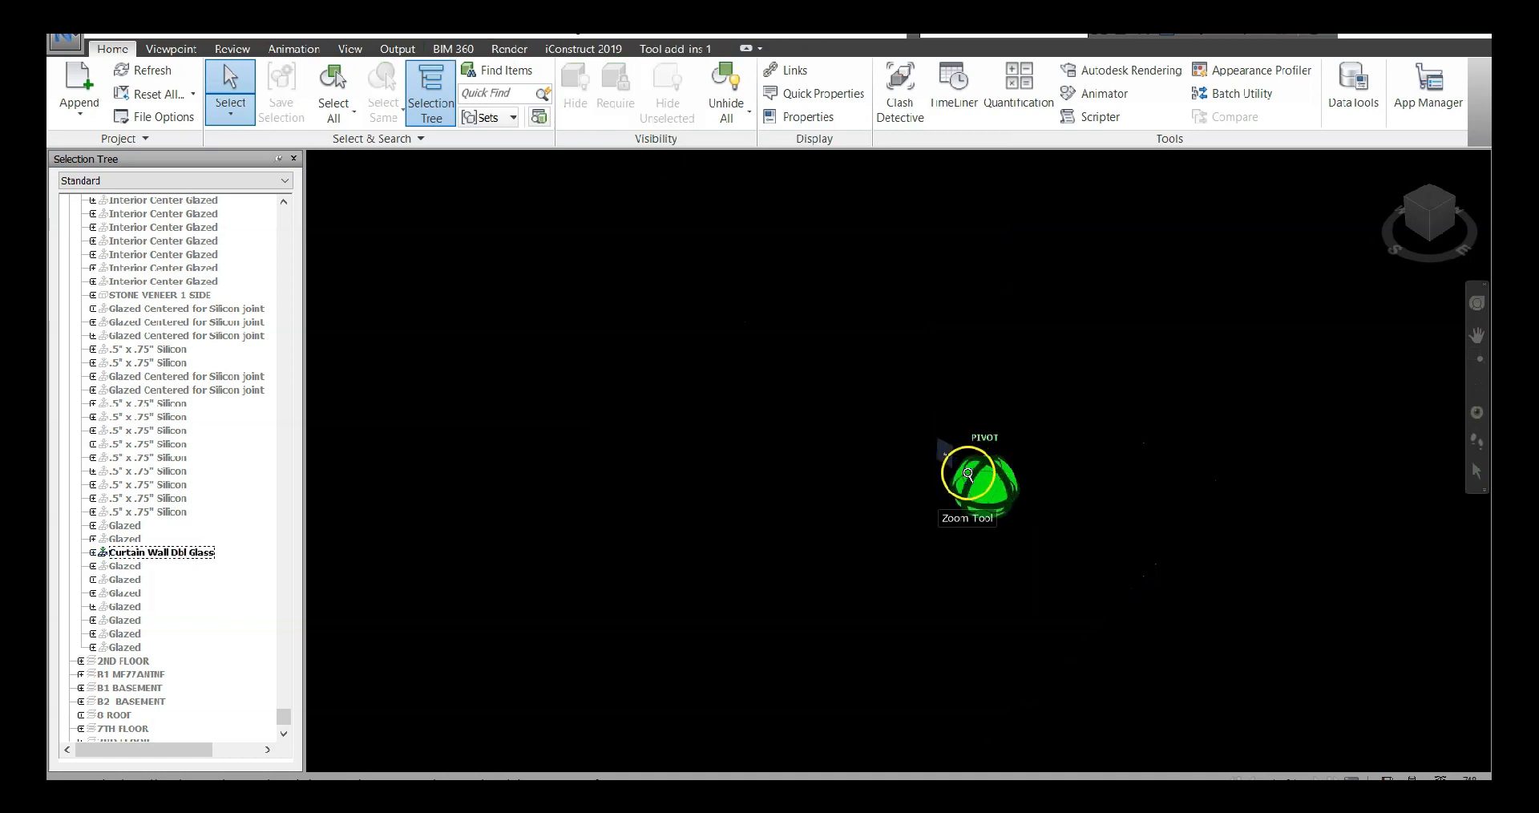
{"action": "scroll", "coordinate": [902, 390], "scroll_direction": "up", "scroll_amount": 5}
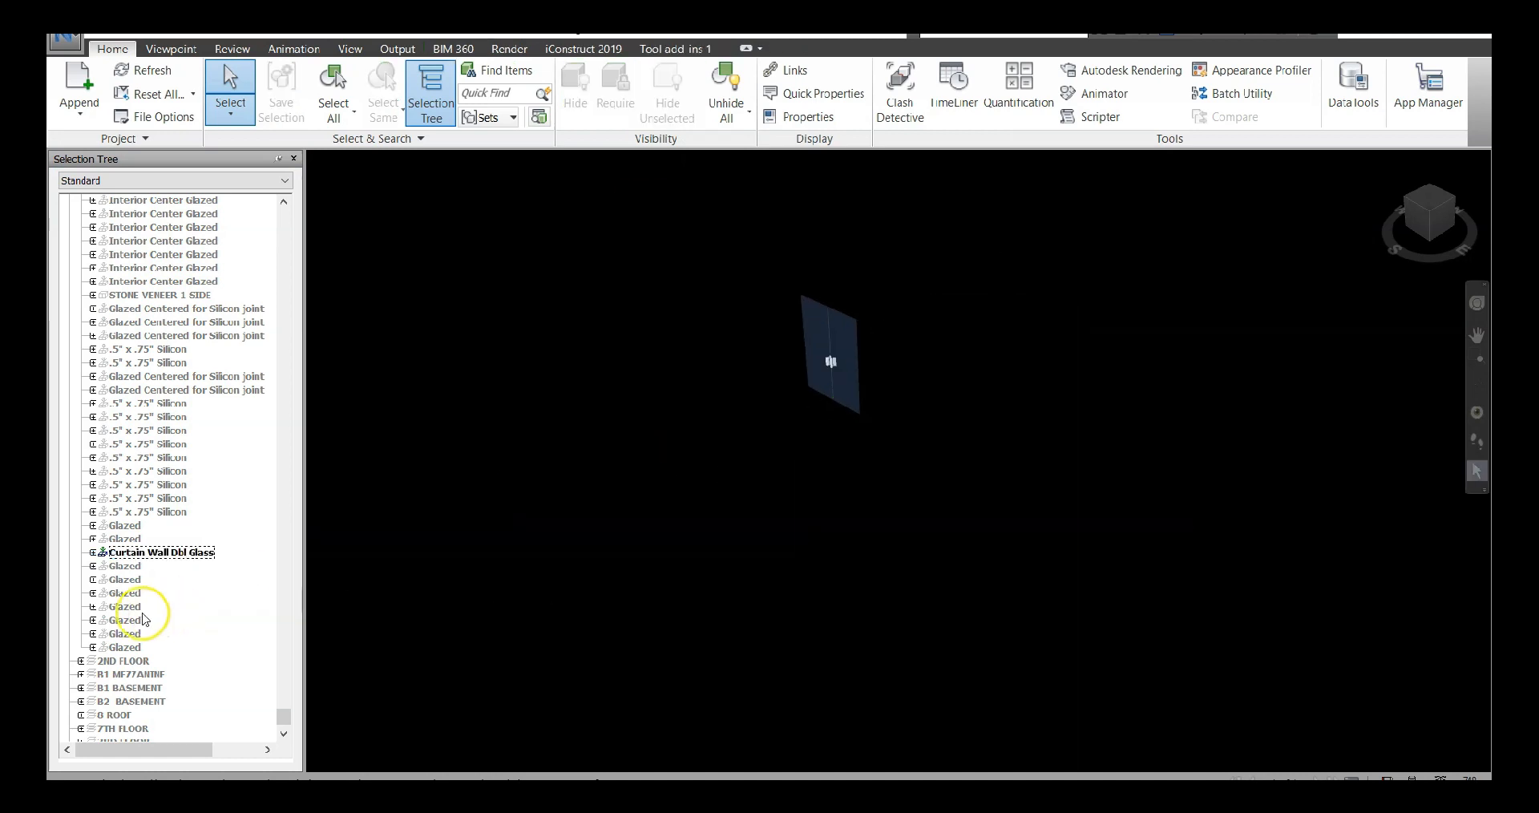
Reselect Curtain Wall Dbl Glass, unhide all items, and return to the home view of the whole building
{"action": "left_click", "coordinate": [140, 553]}
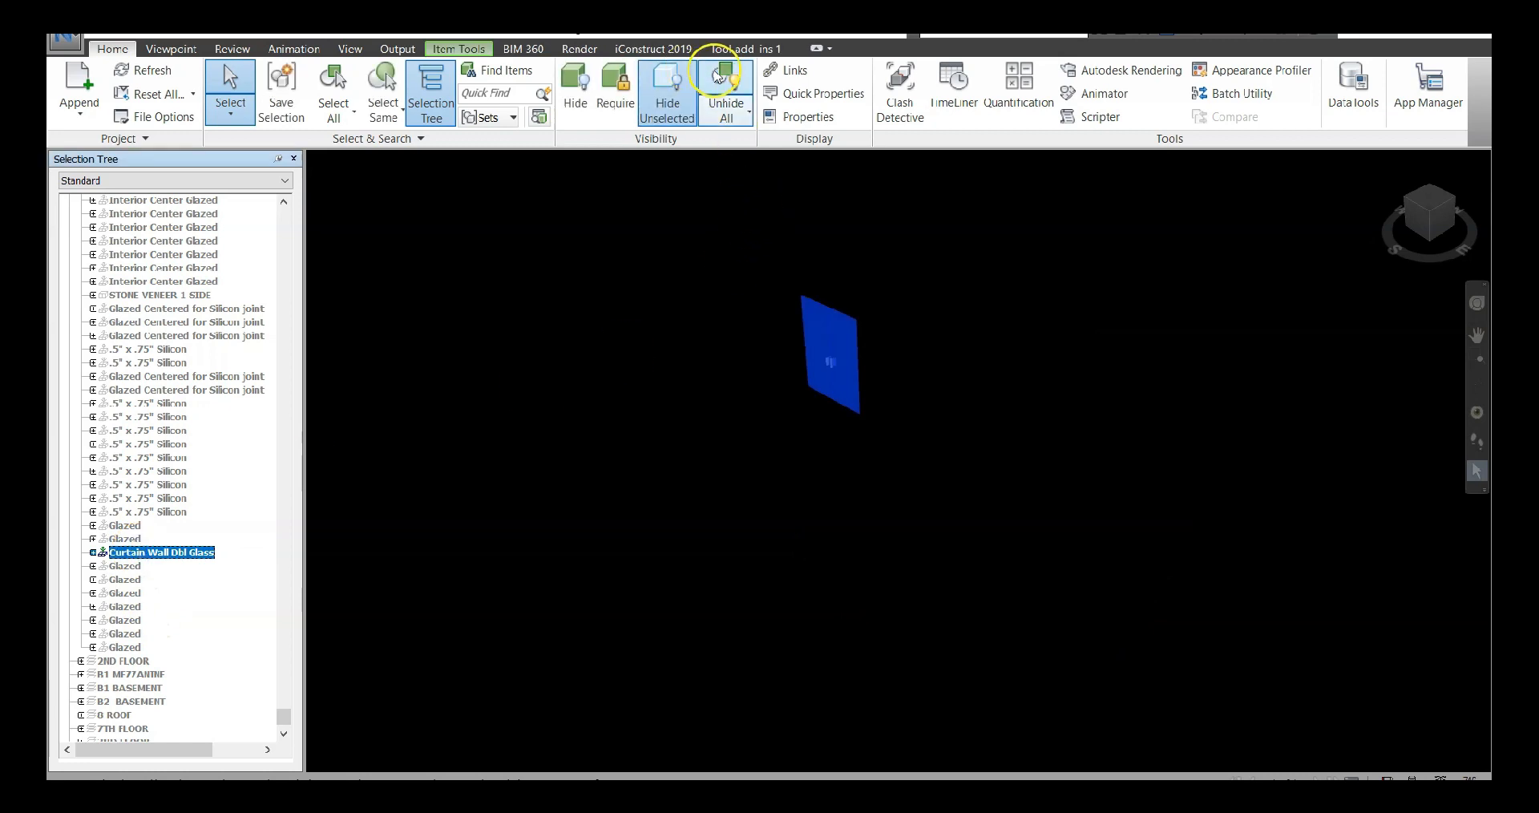
{"action": "left_click", "coordinate": [729, 76]}
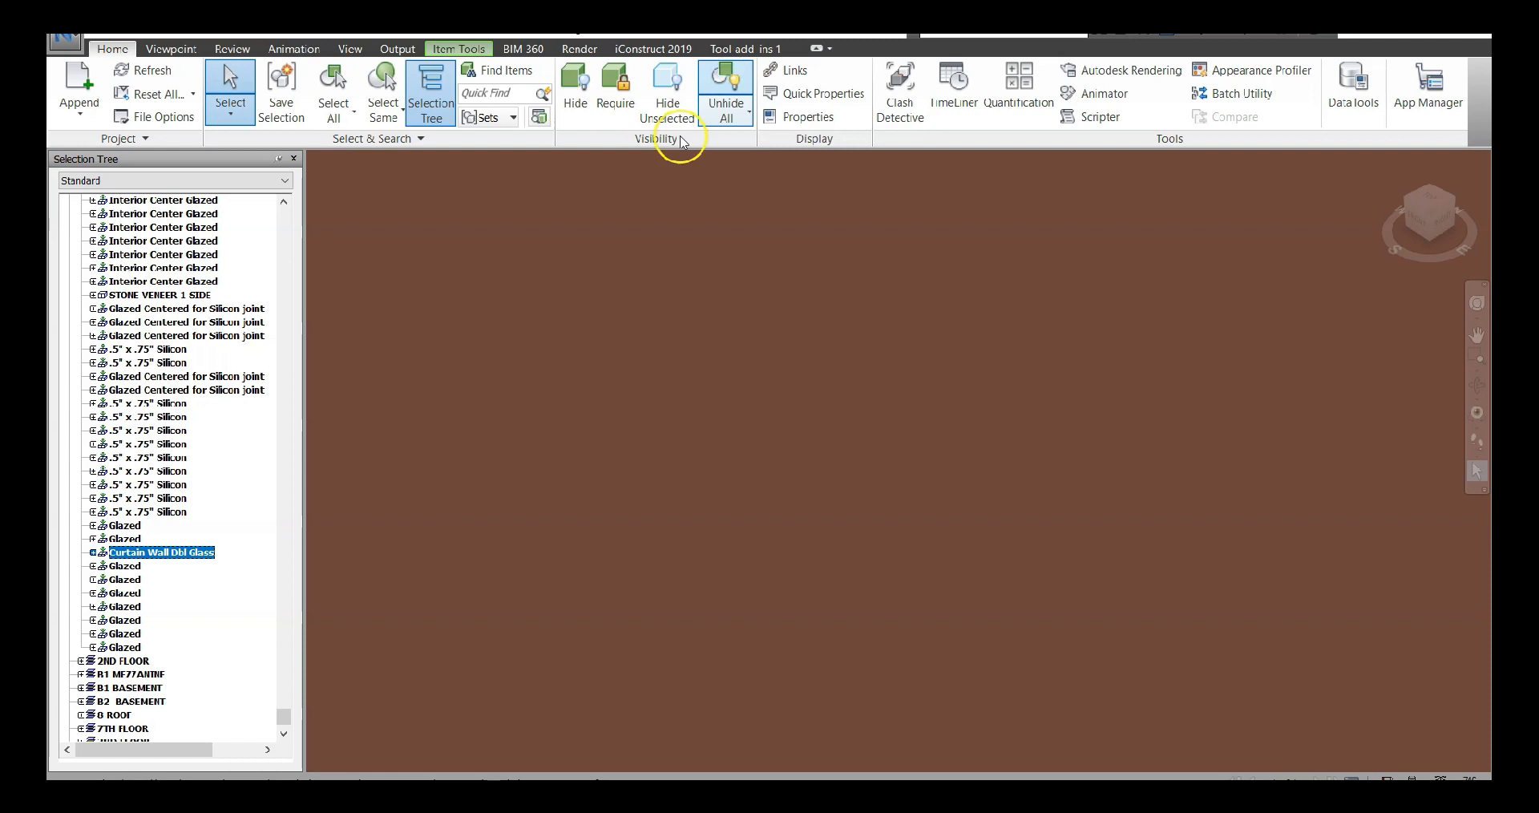
{"action": "left_click", "coordinate": [1372, 165]}
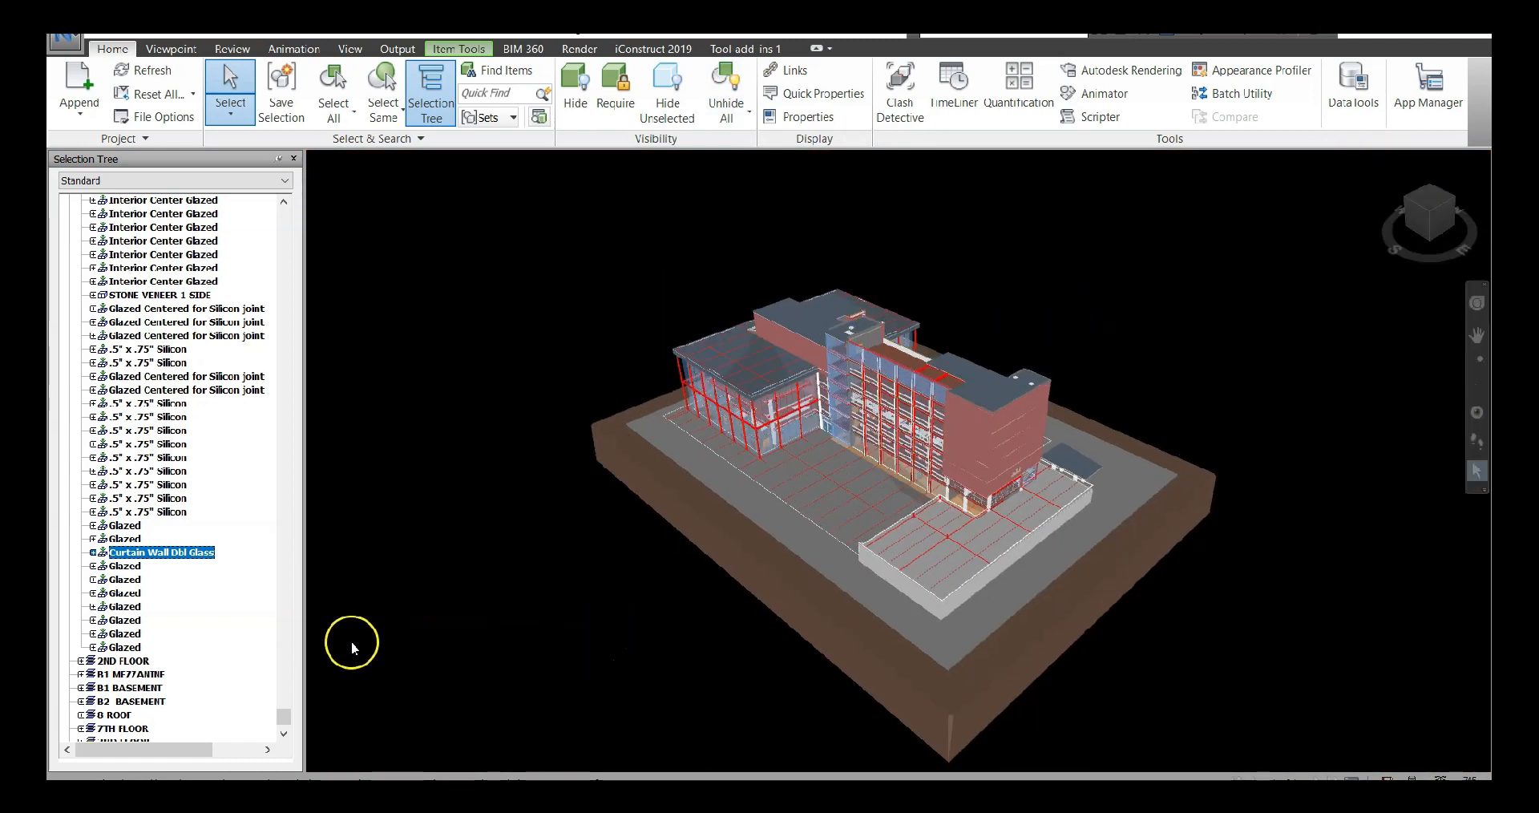
Go back to the start of Architecture.nwc in the Selection Tree, collapse its 1ST FLOOR level and clear the selection
{"action": "left_click_drag", "start_coordinate": [285, 714], "coordinate": [388, 149]}
{"action": "left_click_drag", "start_coordinate": [282, 715], "coordinate": [315, 226]}
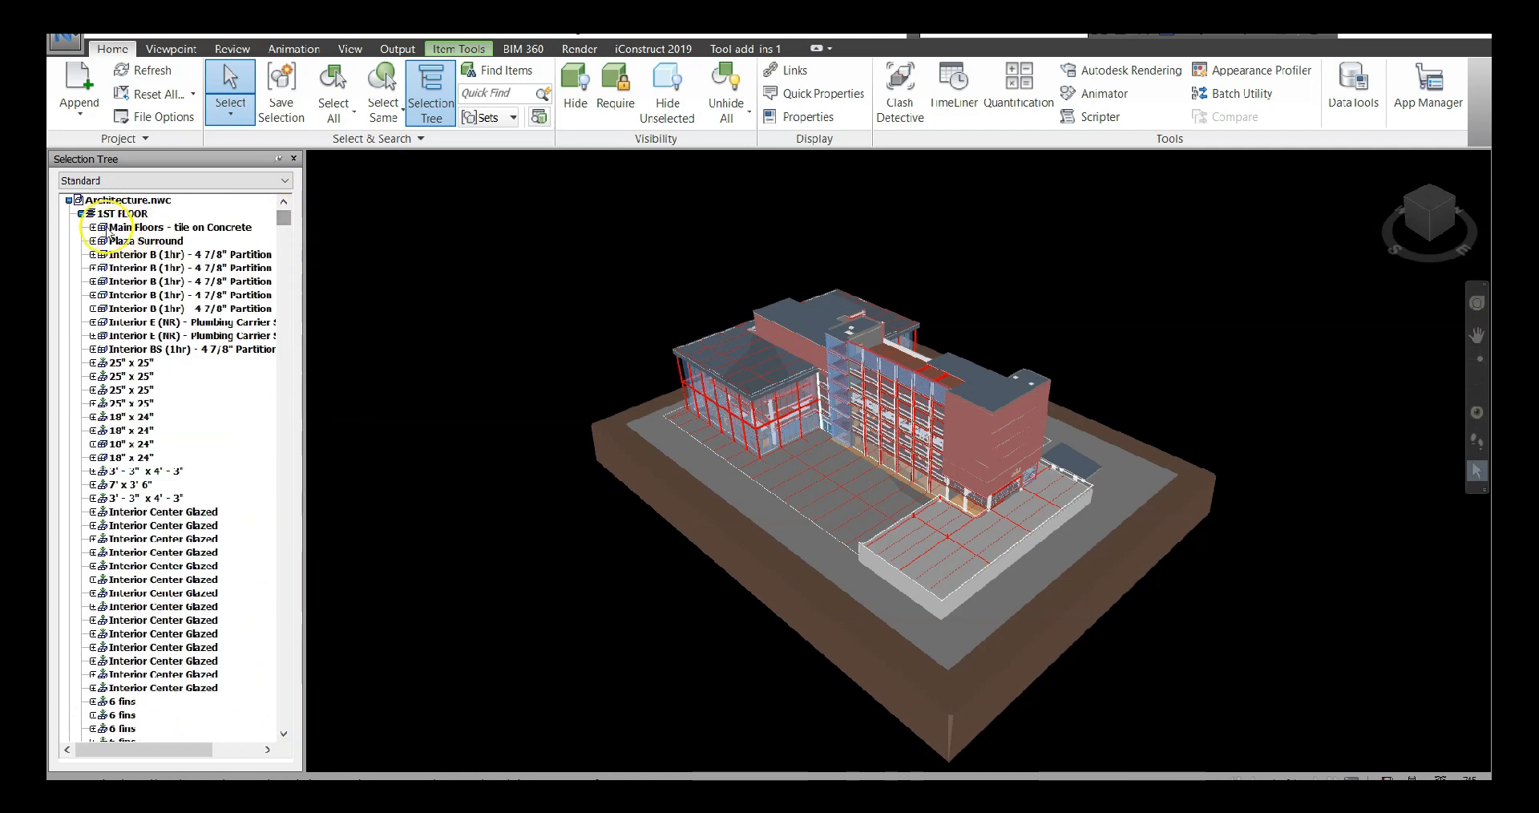
{"action": "left_click", "coordinate": [81, 213]}
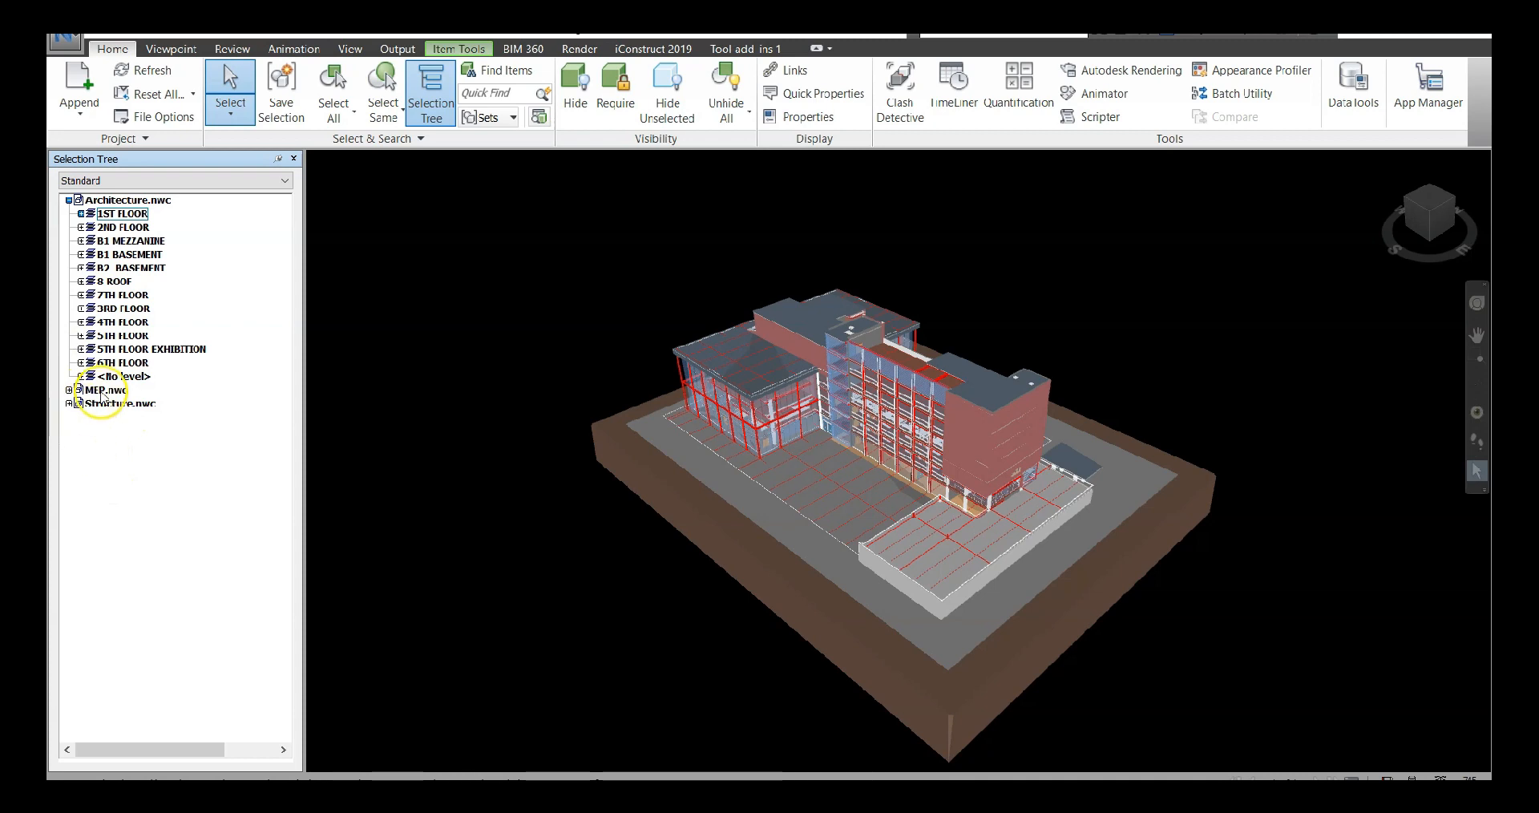
{"action": "left_click", "coordinate": [66, 392]}
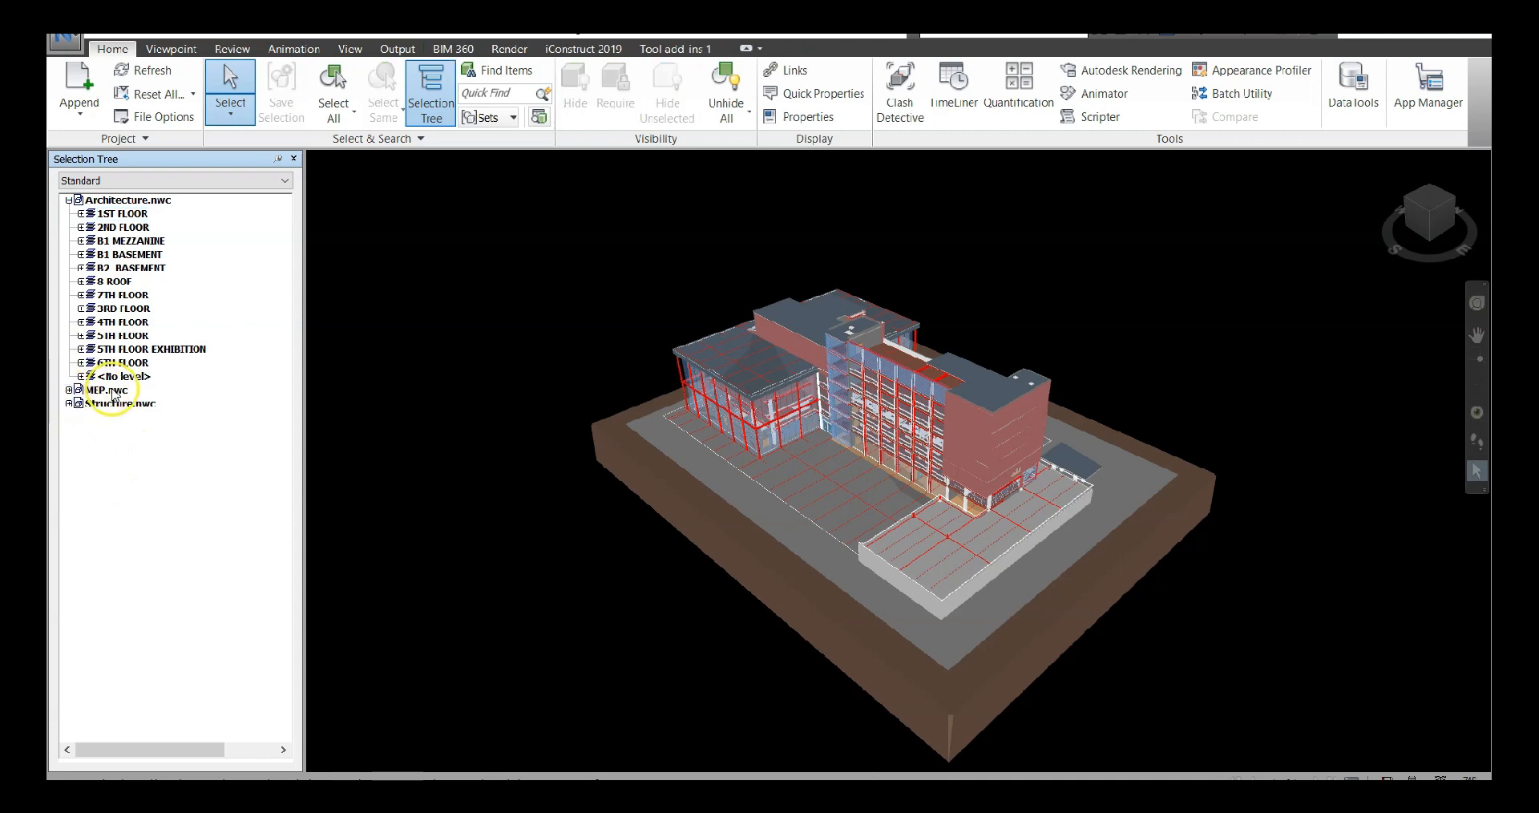
Isolate MEP.nwc by hiding all unselected items, clear the selection, and look closely at its ductwork
{"action": "left_click", "coordinate": [112, 390]}
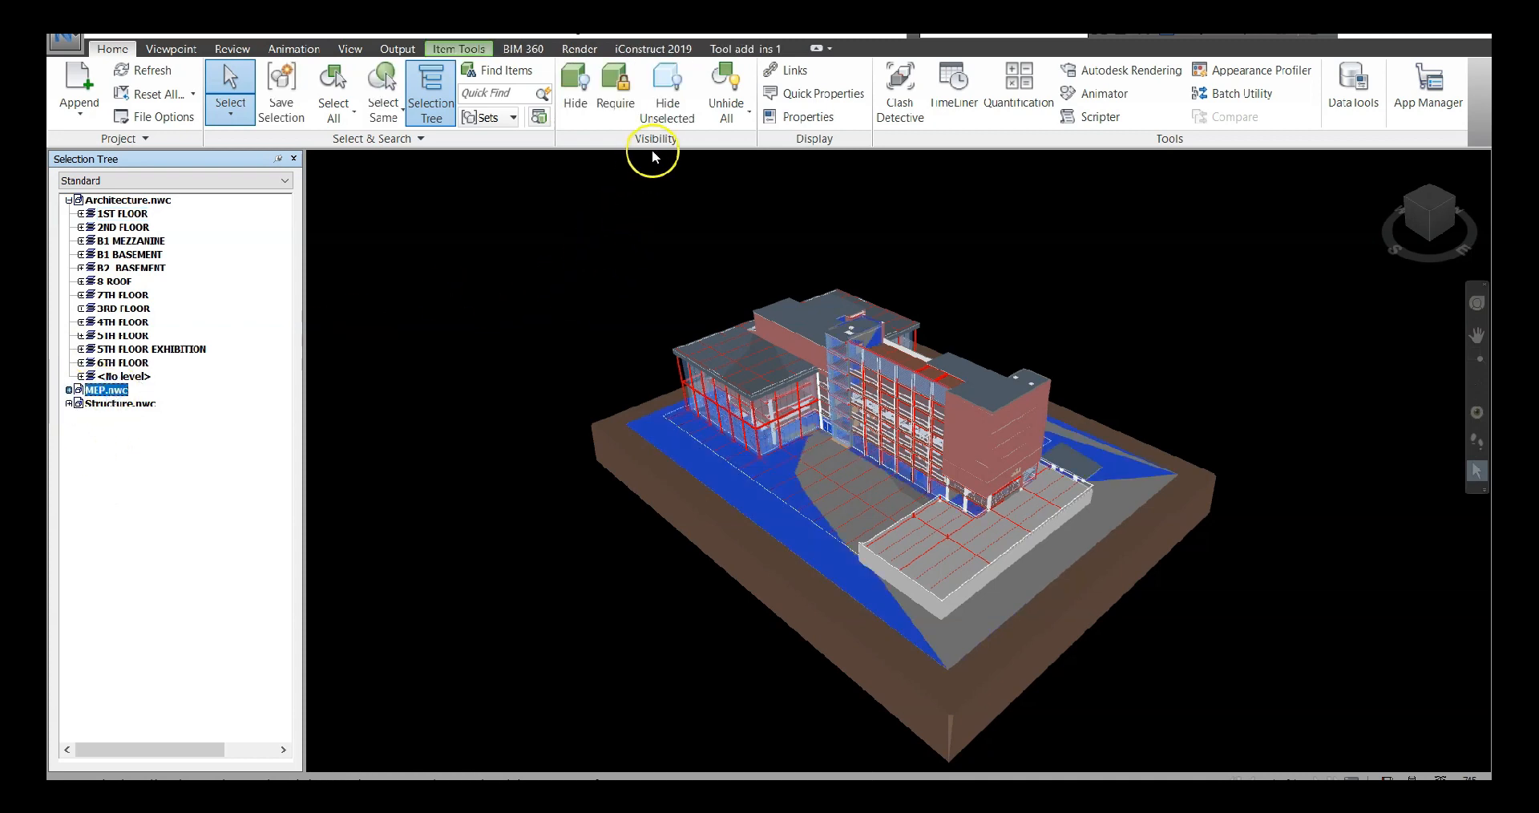
{"action": "left_click", "coordinate": [666, 108]}
{"action": "left_click", "coordinate": [594, 484]}
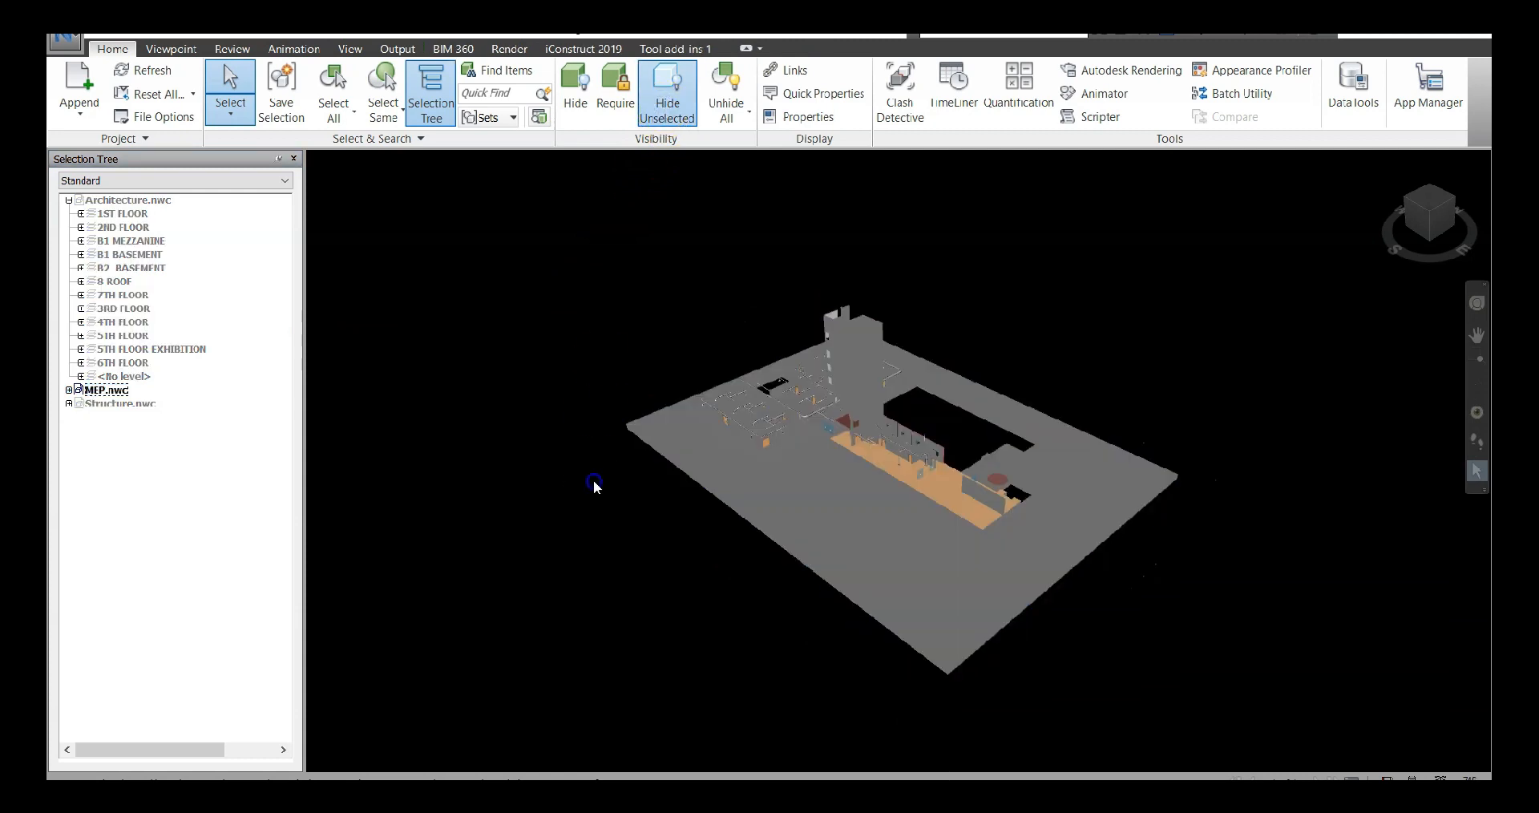
{"action": "scroll", "coordinate": [783, 426], "scroll_direction": "up", "scroll_amount": 4}
{"action": "scroll", "coordinate": [922, 433], "scroll_direction": "up", "scroll_amount": 5}
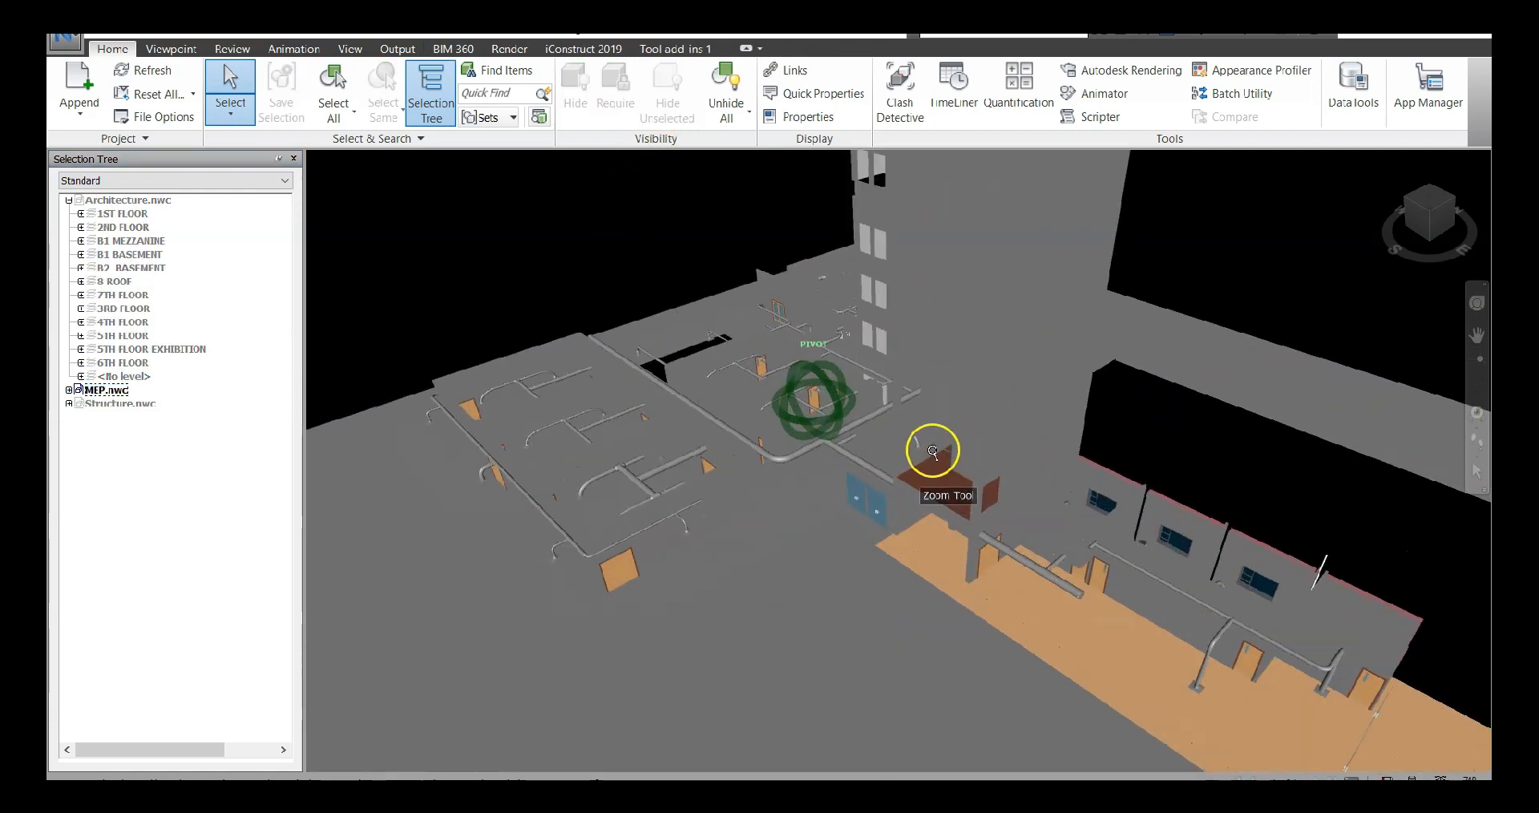
Expand MEP.nwc and its 2ND FLOOR level, isolate that level by hiding all unselected items, and clear the selection
{"action": "left_click", "coordinate": [69, 389]}
{"action": "left_click", "coordinate": [81, 416]}
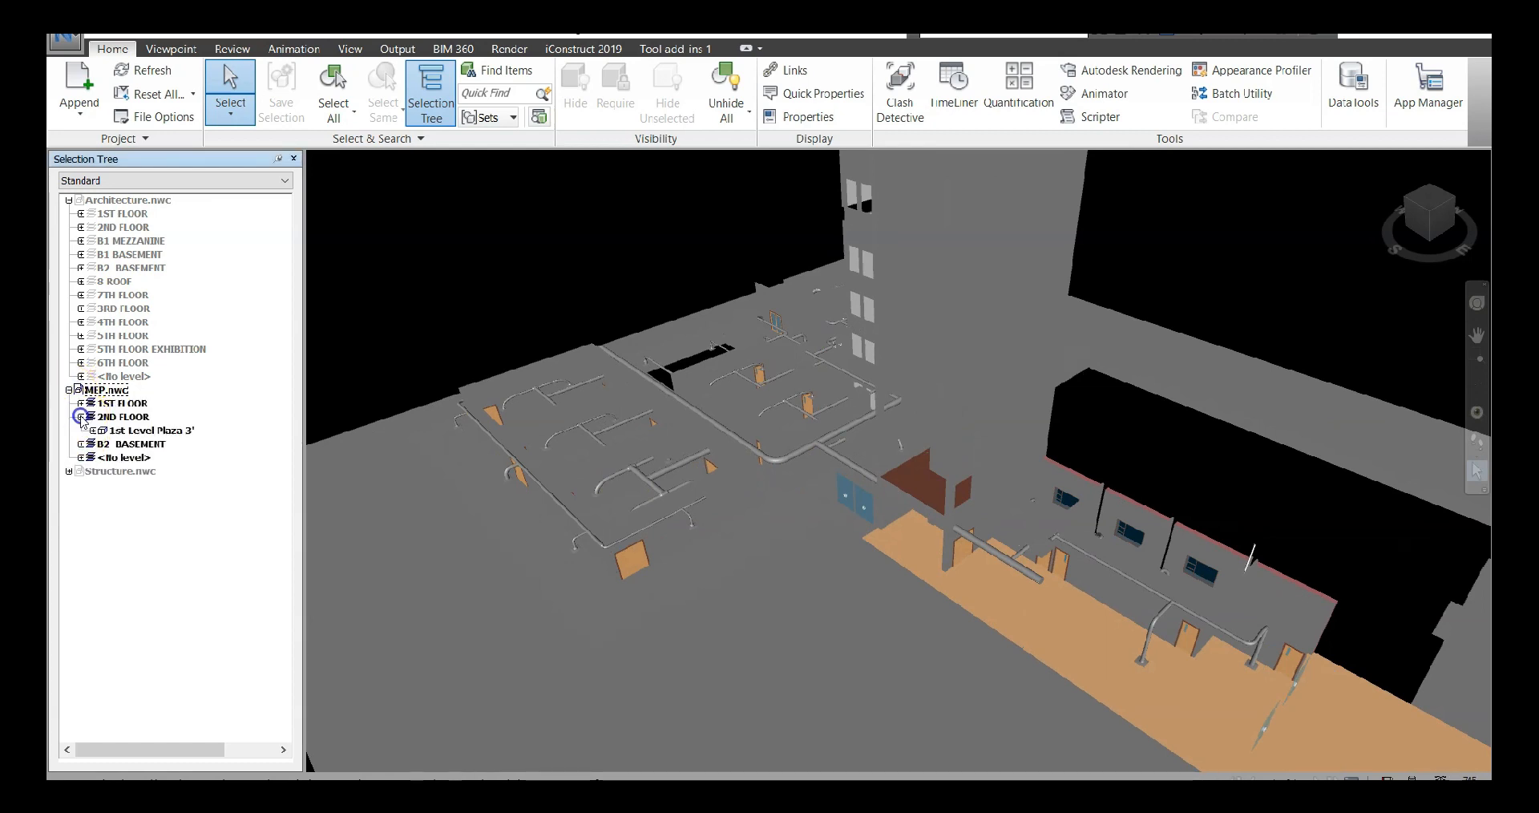
{"action": "left_click", "coordinate": [137, 418]}
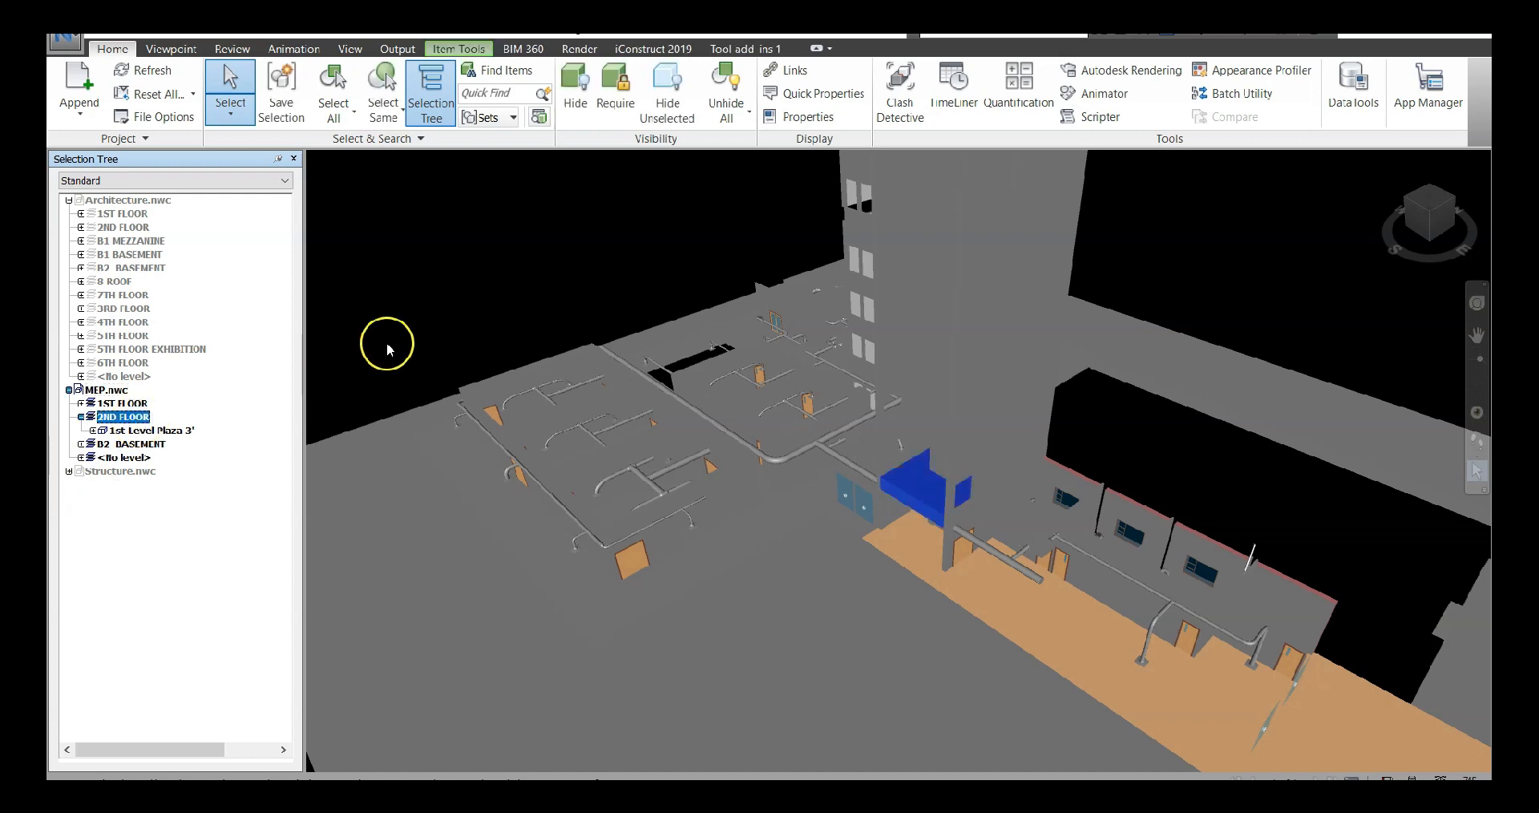
{"action": "left_click", "coordinate": [667, 90]}
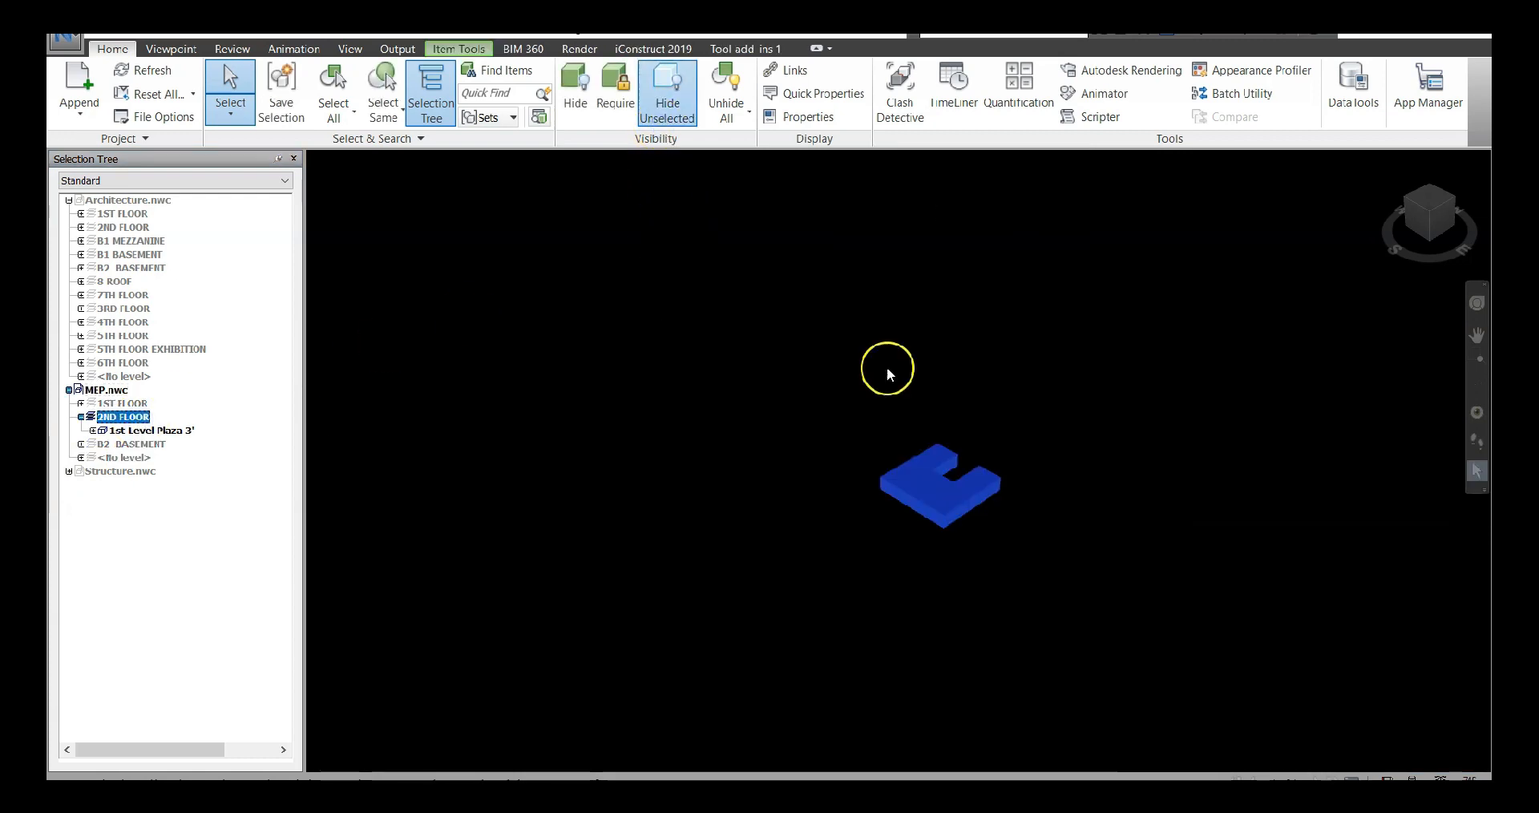
{"action": "left_click", "coordinate": [1014, 541]}
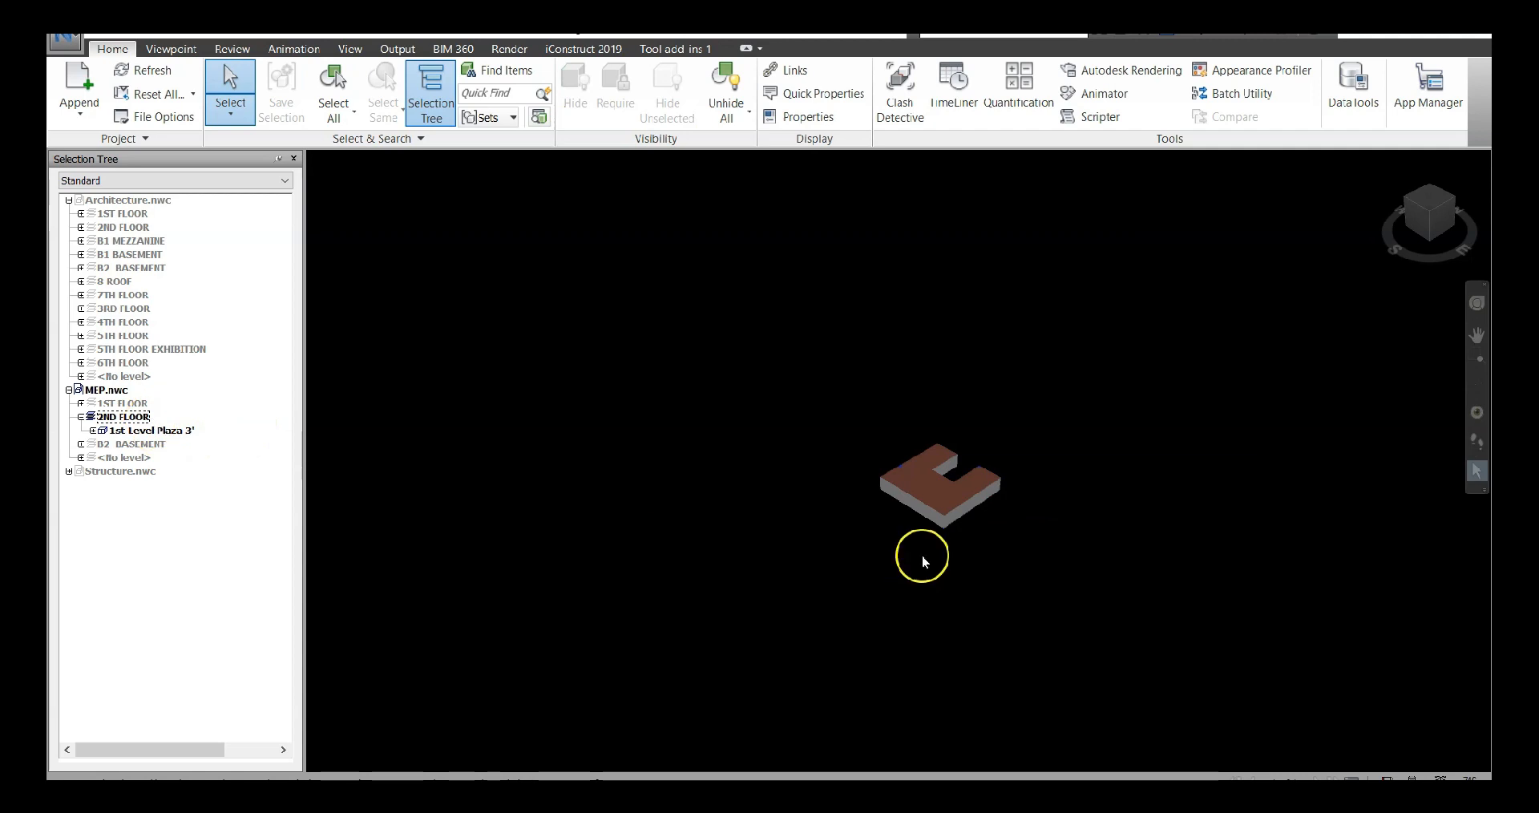
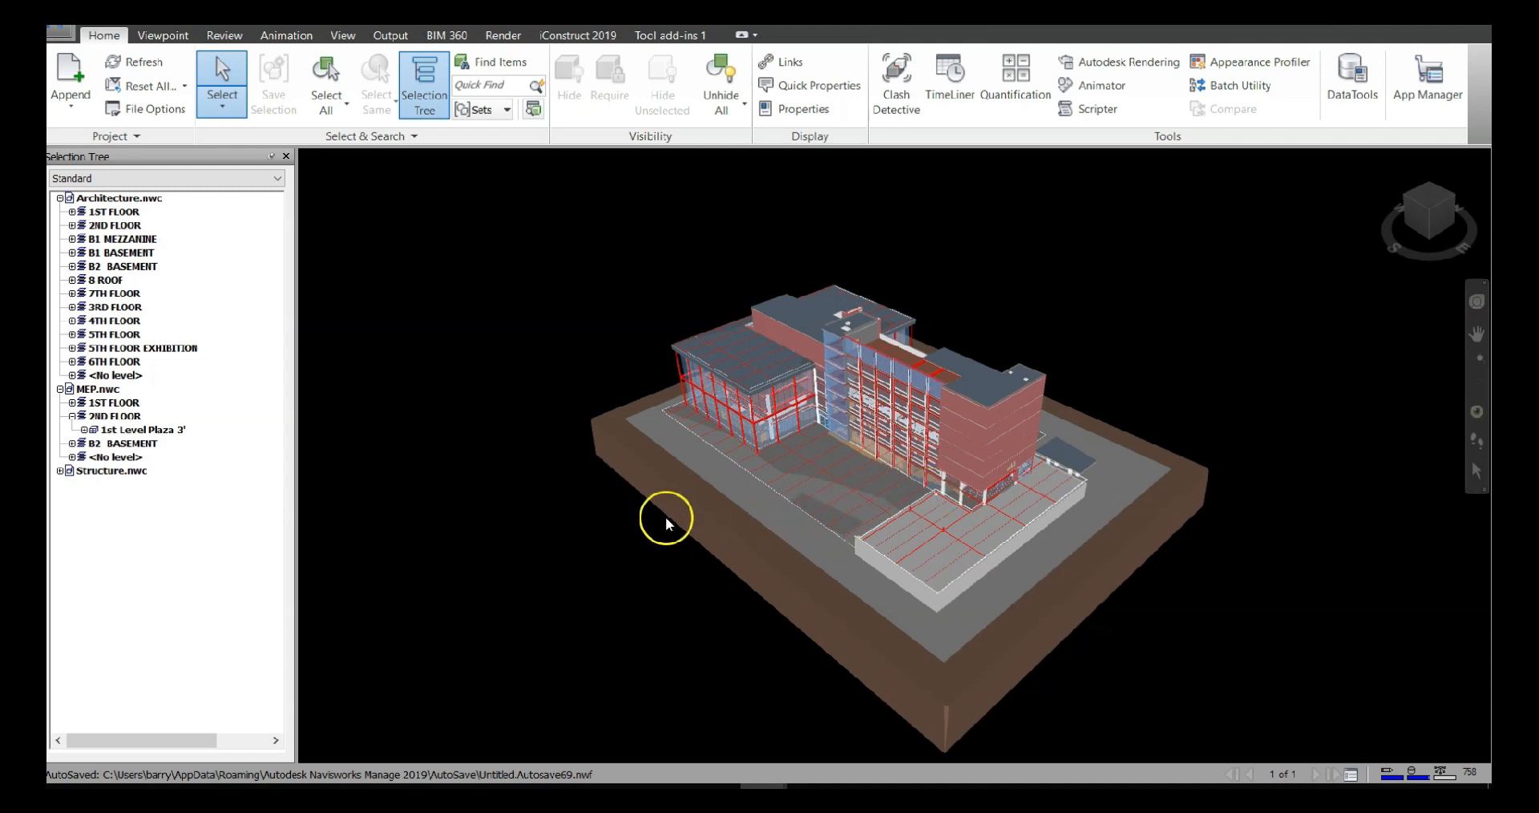
Move in through the building's glazed facade and walk into the office floor furnished with shelves and desks
{"action": "left_click", "coordinate": [165, 35]}
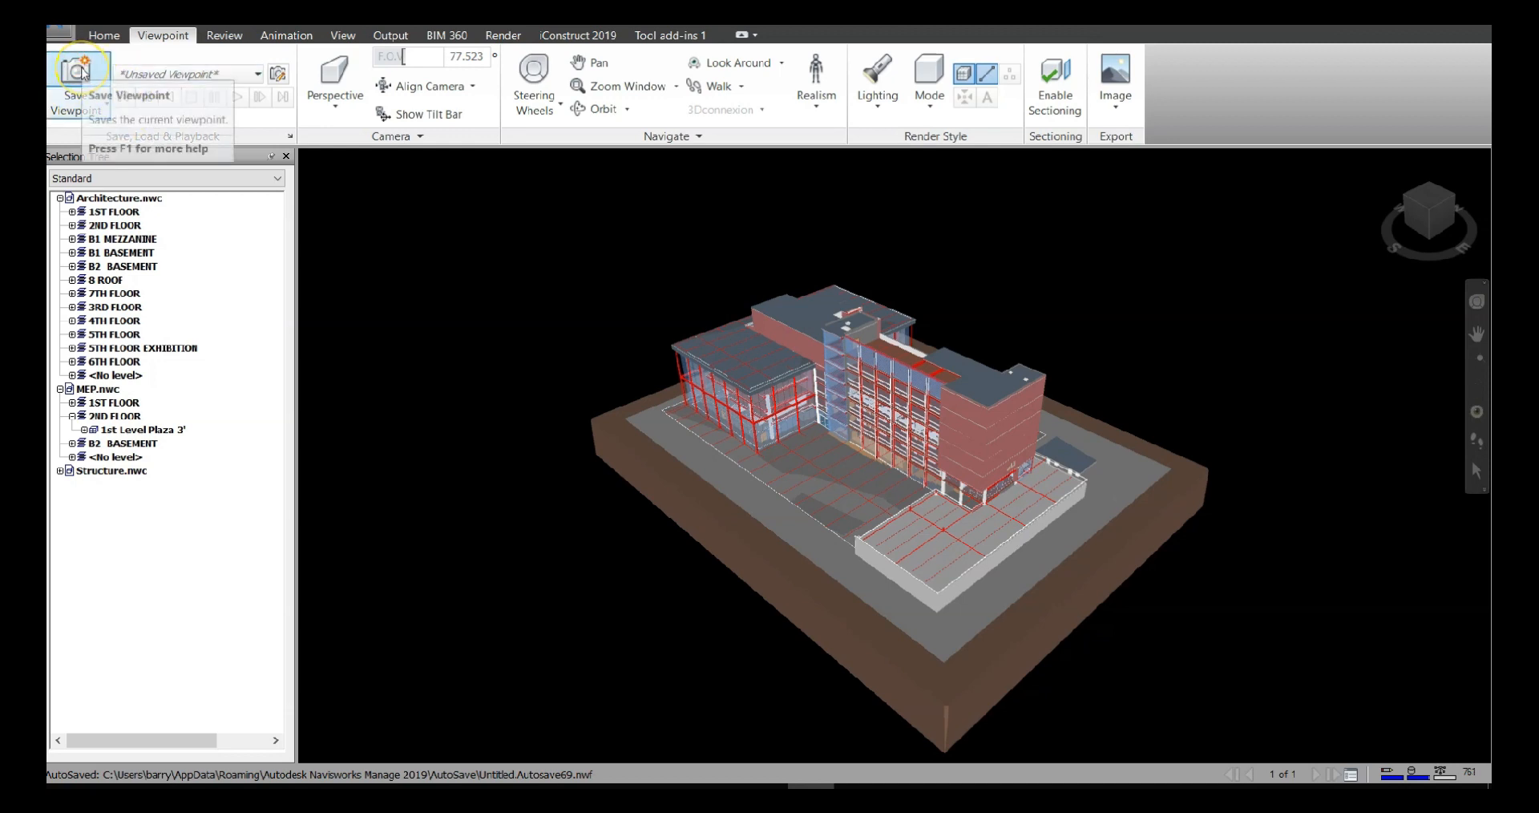
{"action": "mouse_move", "coordinate": [864, 481]}
{"action": "middle_mouse_down", "text": "shift"}
{"action": "mouse_move", "coordinate": [934, 449]}
{"action": "mouse_move", "coordinate": [922, 441]}
{"action": "middle_mouse_up", "text": "shift"}
{"action": "scroll", "coordinate": [920, 438], "scroll_direction": "up", "scroll_amount": 5}
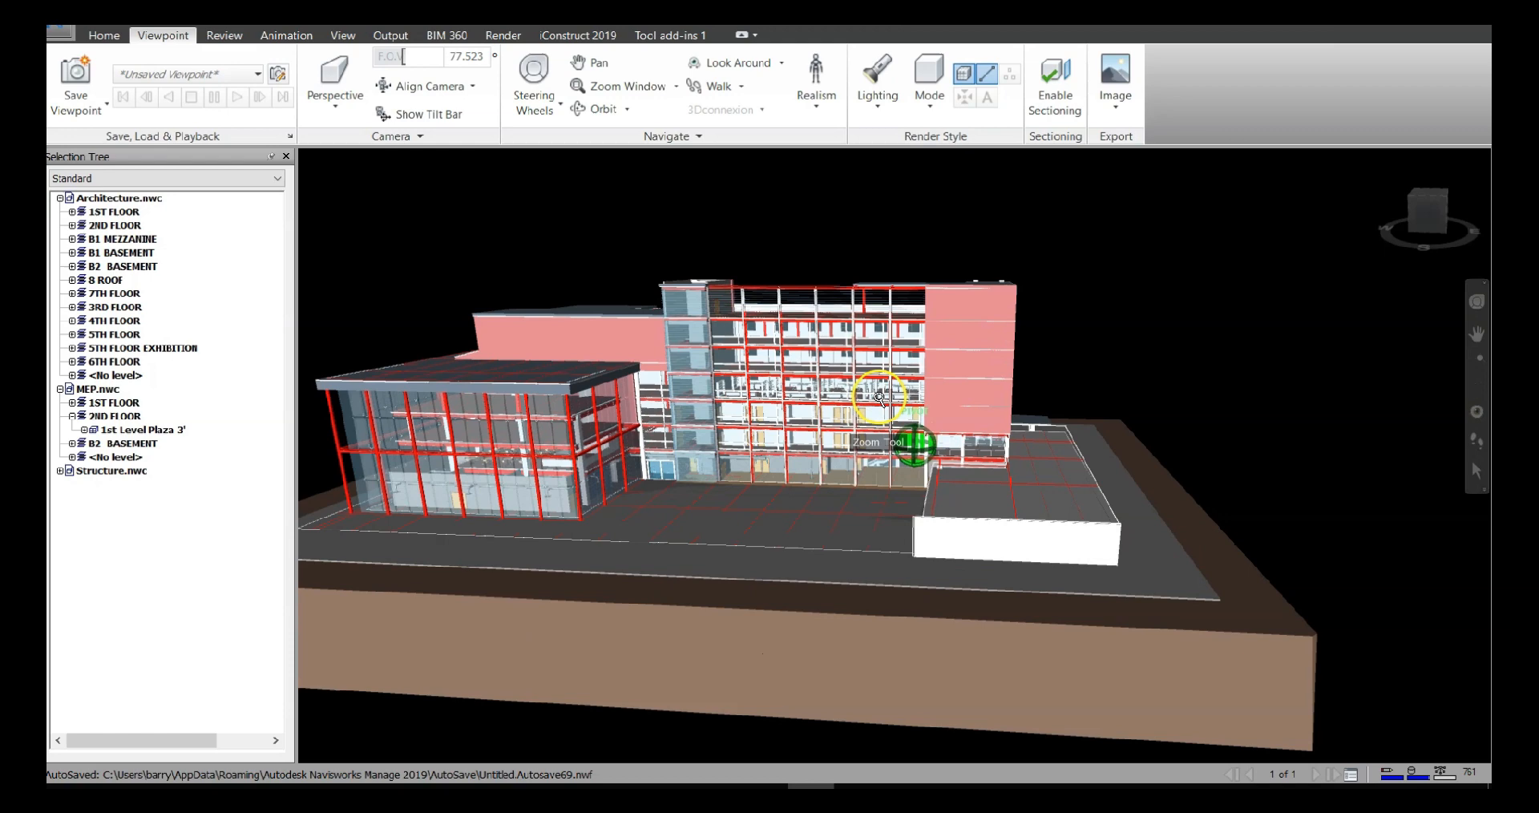
{"action": "scroll", "coordinate": [879, 397], "scroll_direction": "up", "scroll_amount": 8}
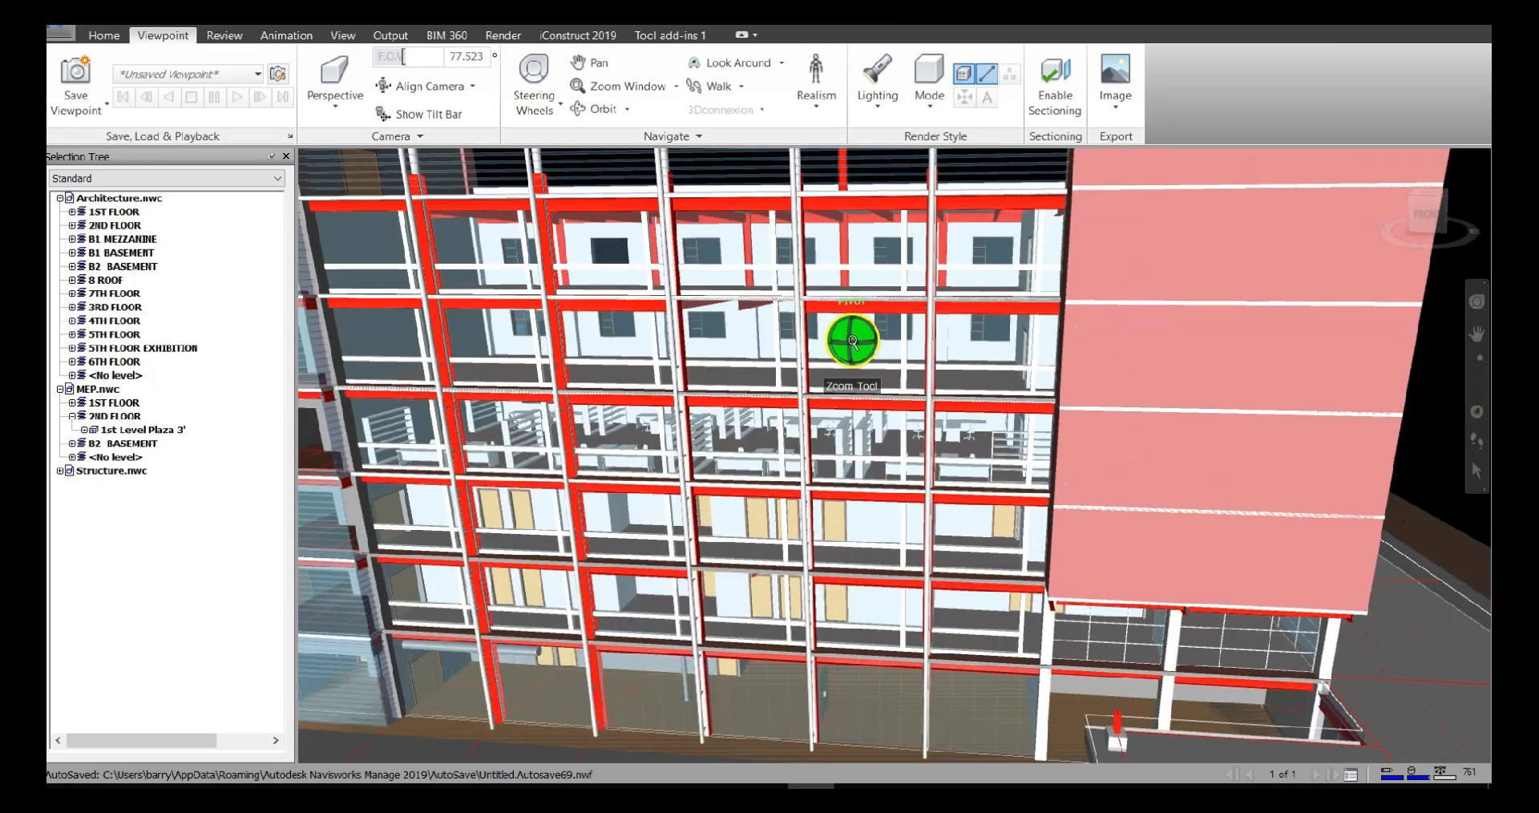
{"action": "scroll", "coordinate": [981, 353], "scroll_direction": "up", "scroll_amount": 6}
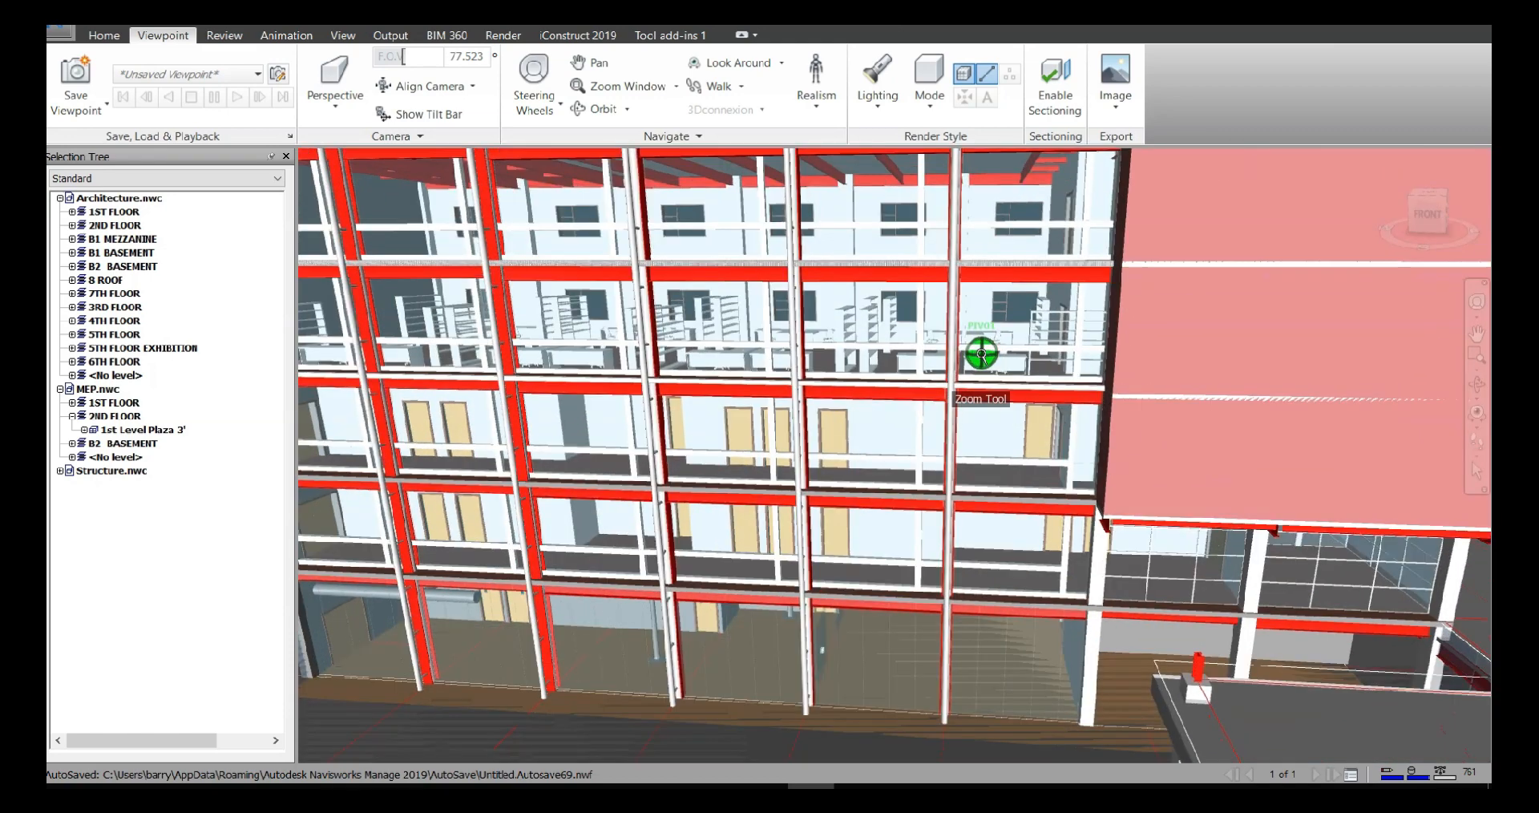
{"action": "scroll", "coordinate": [981, 352], "scroll_direction": "up", "scroll_amount": 3}
{"action": "left_click", "coordinate": [1476, 441]}
{"action": "left_click_drag", "start_coordinate": [841, 301], "coordinate": [728, 345]}
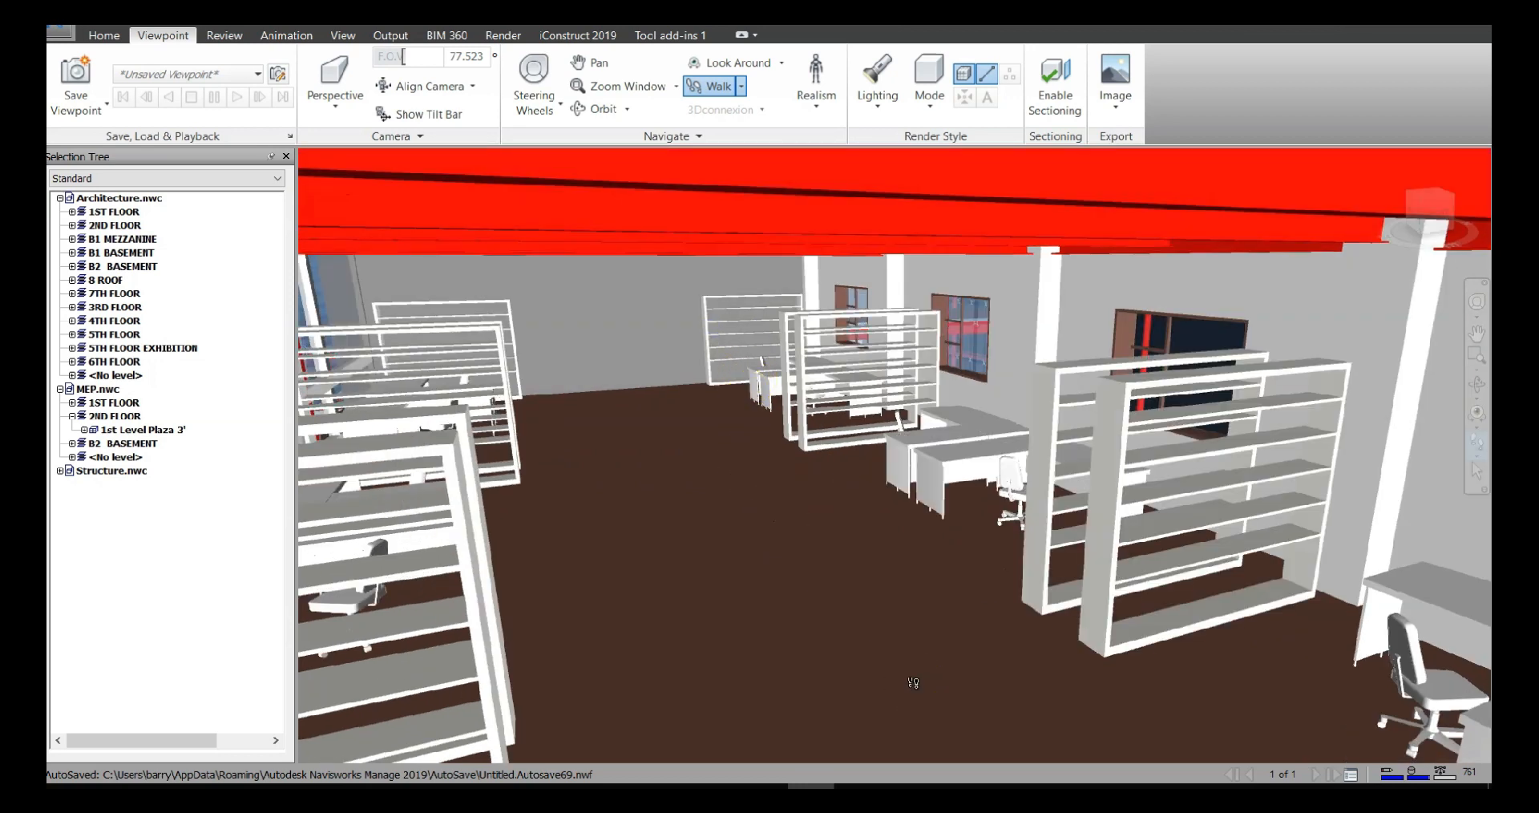
Select an L-shaped desk, the carpet floor and the neighbouring desk, checking in the Selection Tree which level they belong to
{"action": "left_click", "coordinate": [1476, 471]}
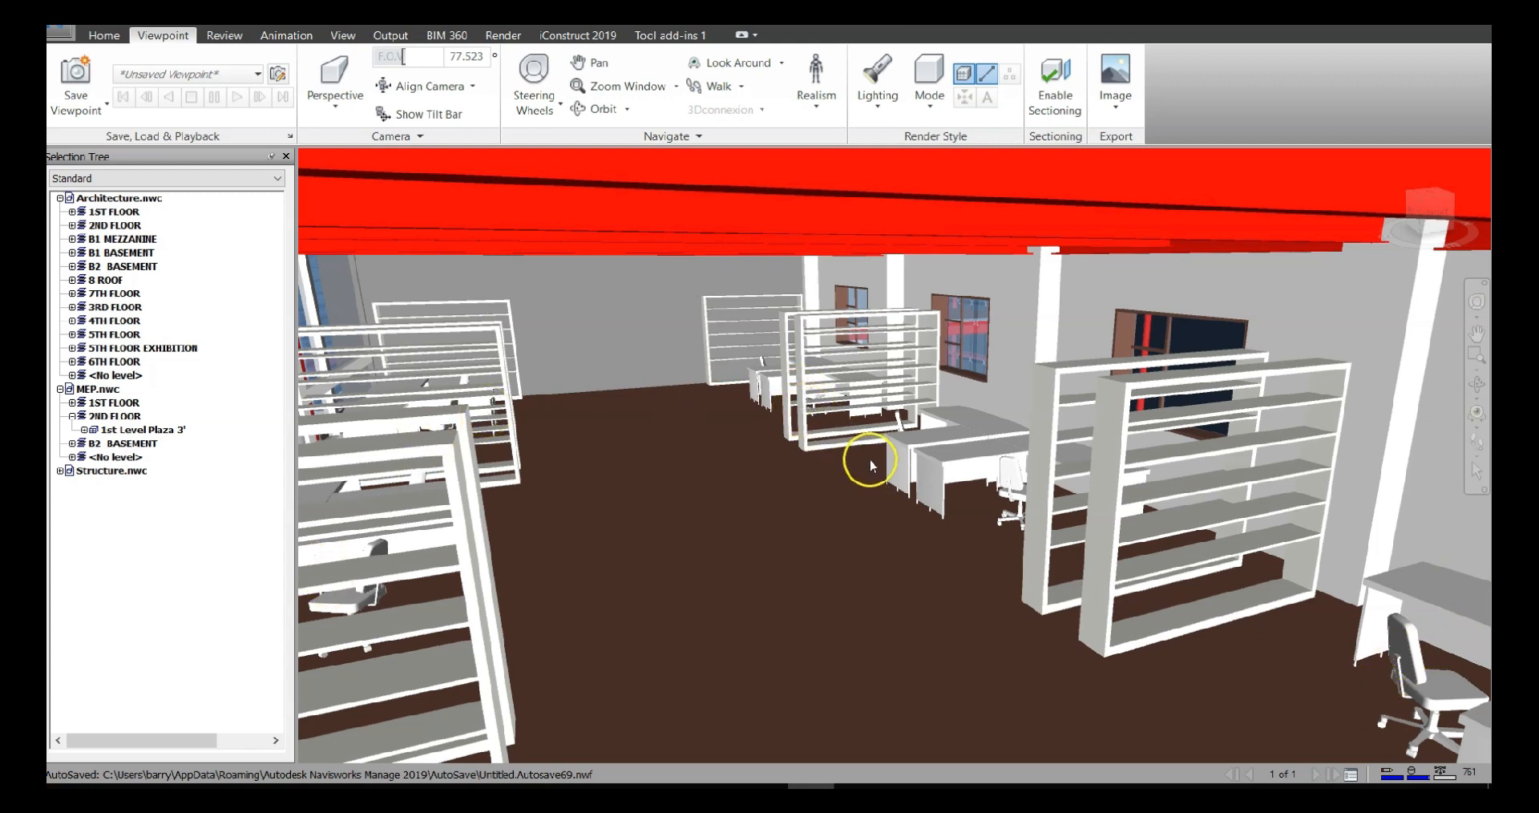
{"action": "left_click", "coordinate": [895, 459]}
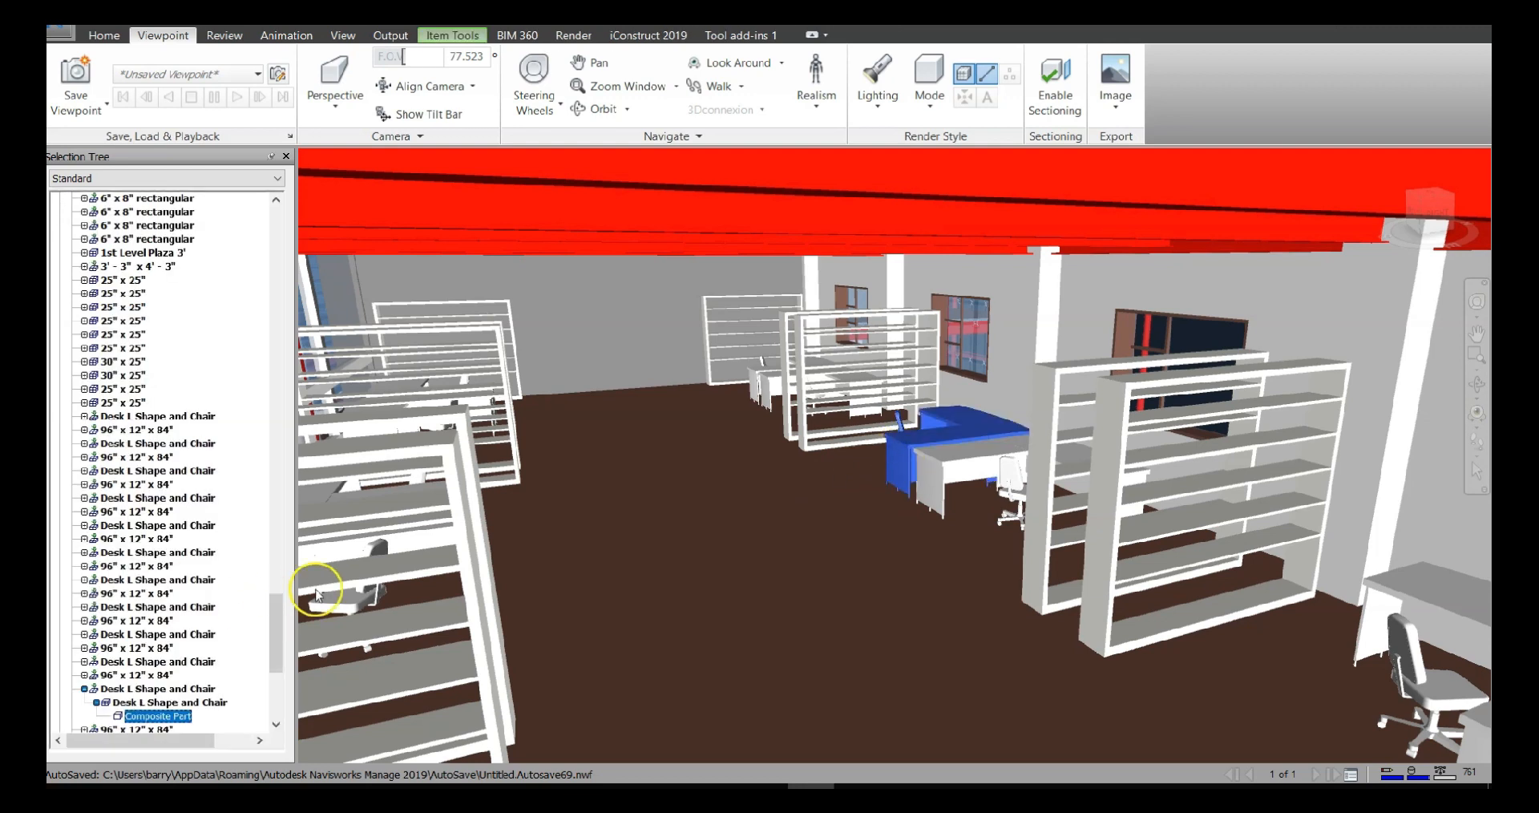
{"action": "left_click_drag", "start_coordinate": [283, 626], "coordinate": [282, 213]}
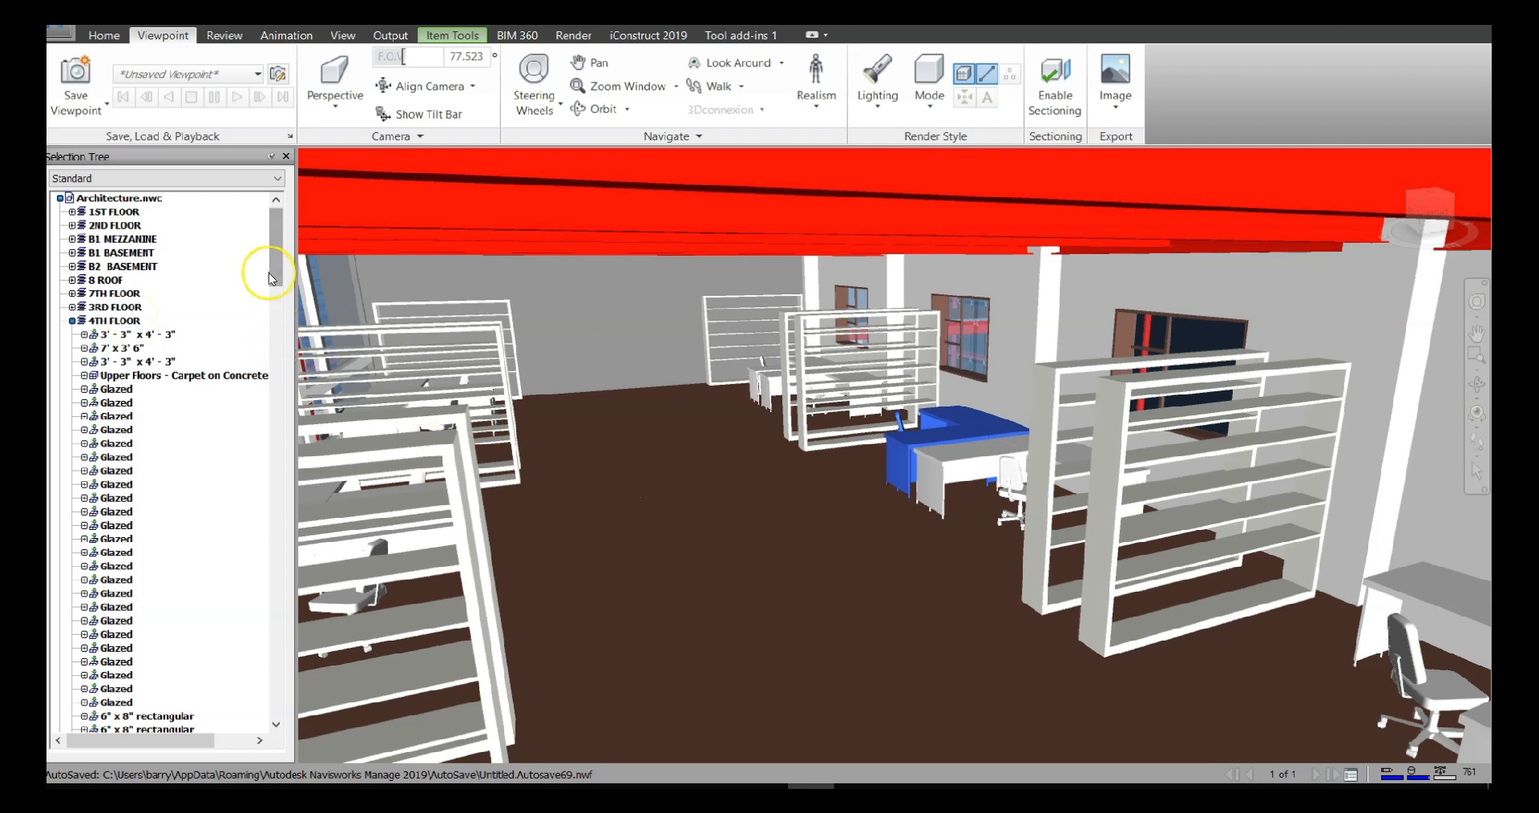
{"action": "scroll", "coordinate": [256, 310], "scroll_direction": "down", "scroll_amount": 7}
{"action": "scroll", "coordinate": [255, 310], "scroll_direction": "down", "scroll_amount": 20}
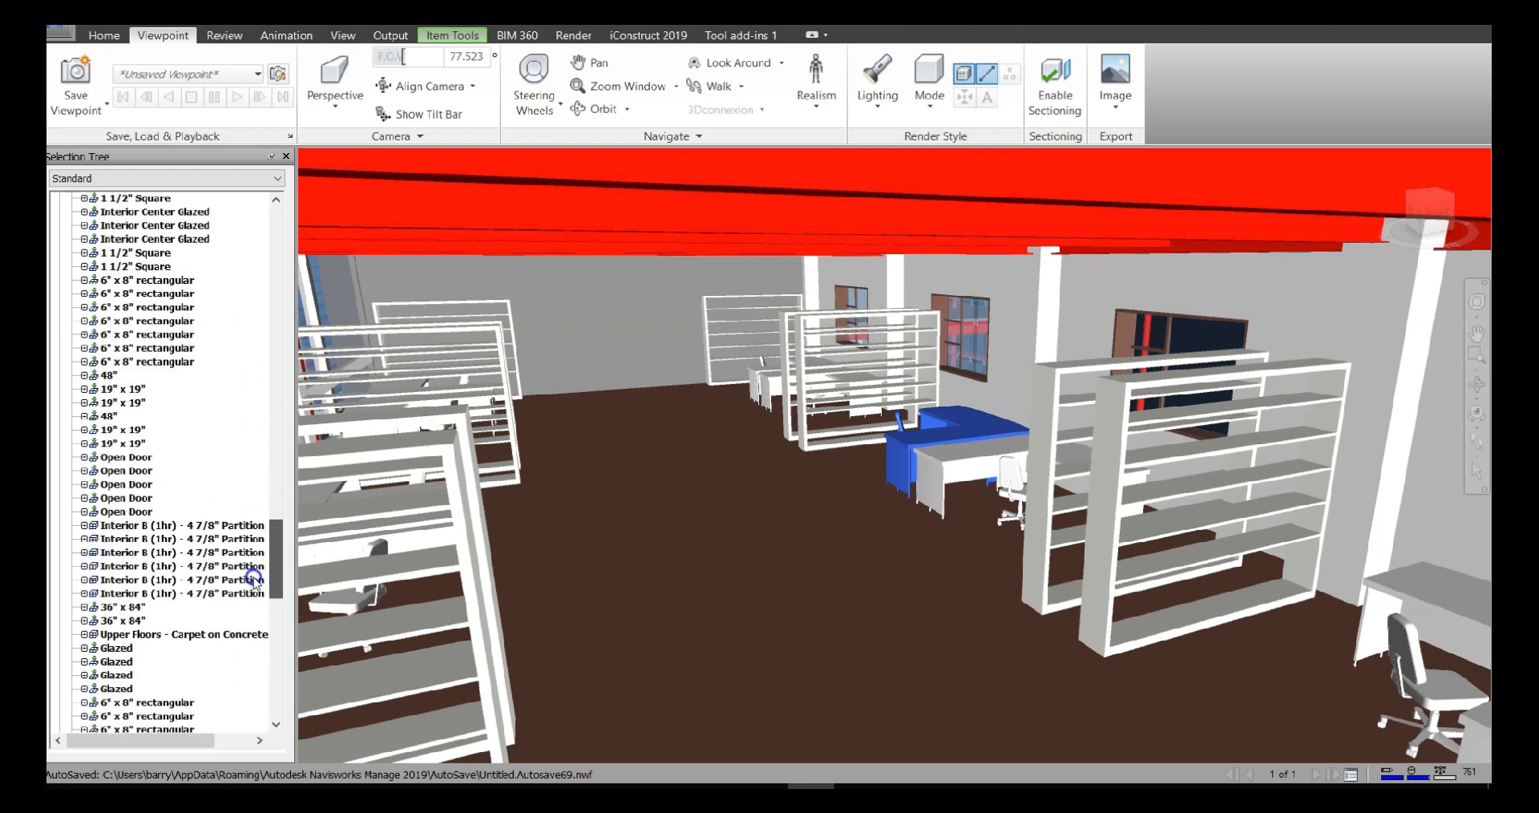
{"action": "left_click", "coordinate": [788, 567]}
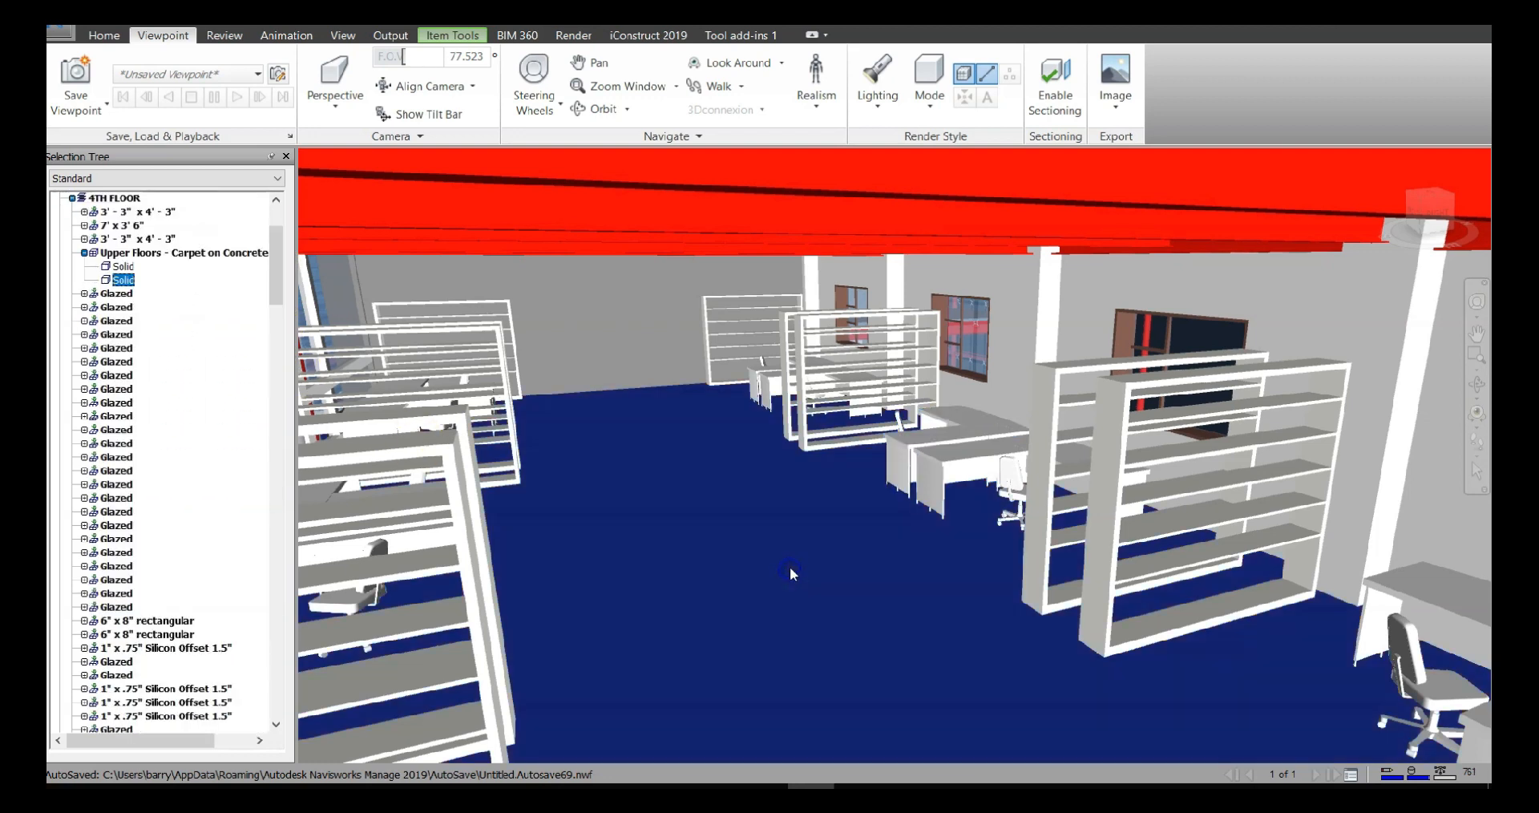
{"action": "left_click", "coordinate": [969, 457]}
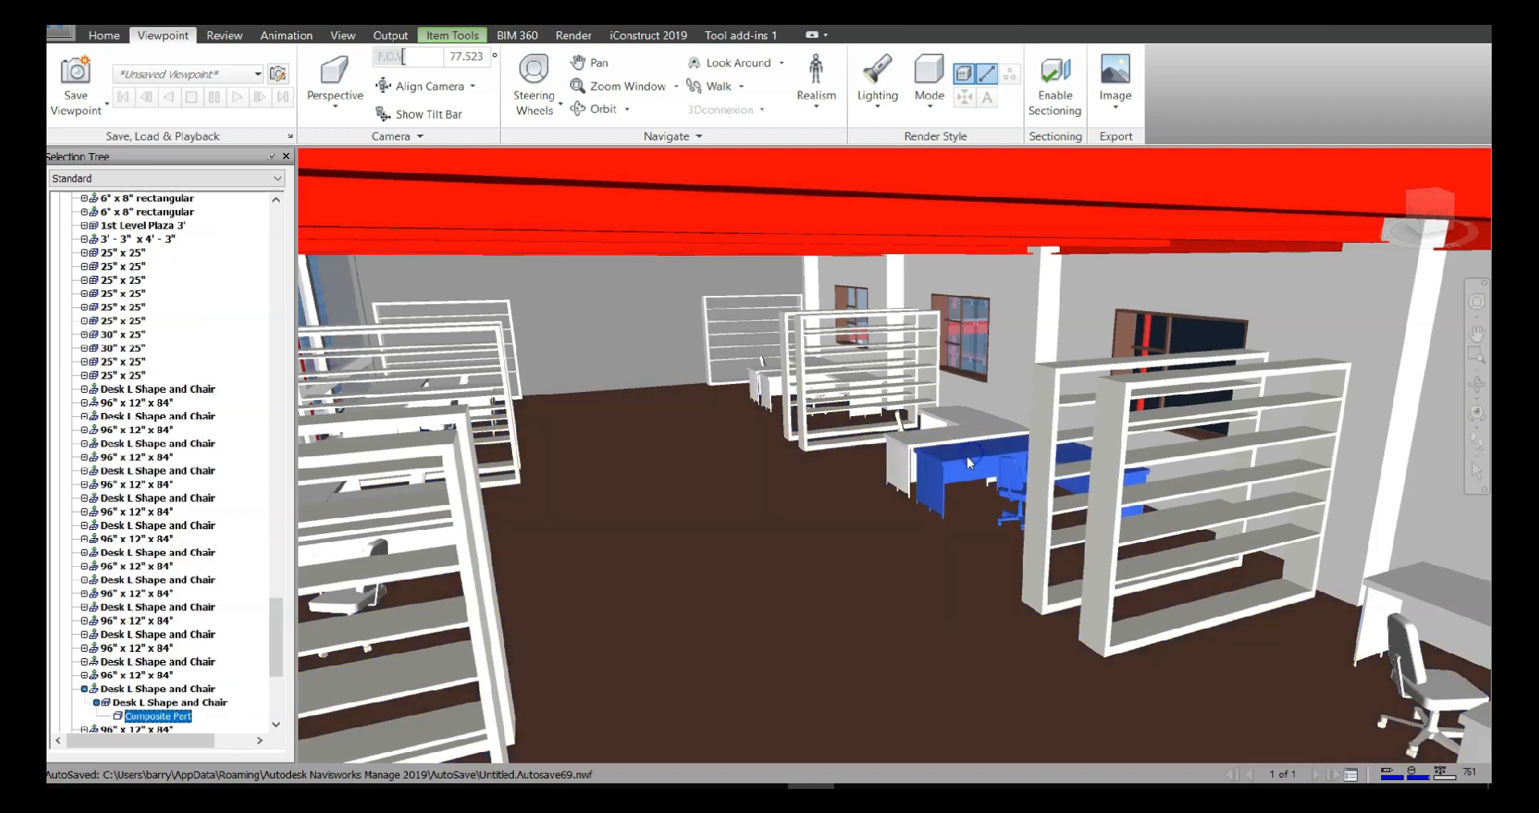
Save the current office view as a viewpoint named 4TH FLOOR
{"action": "left_click", "coordinate": [76, 73]}
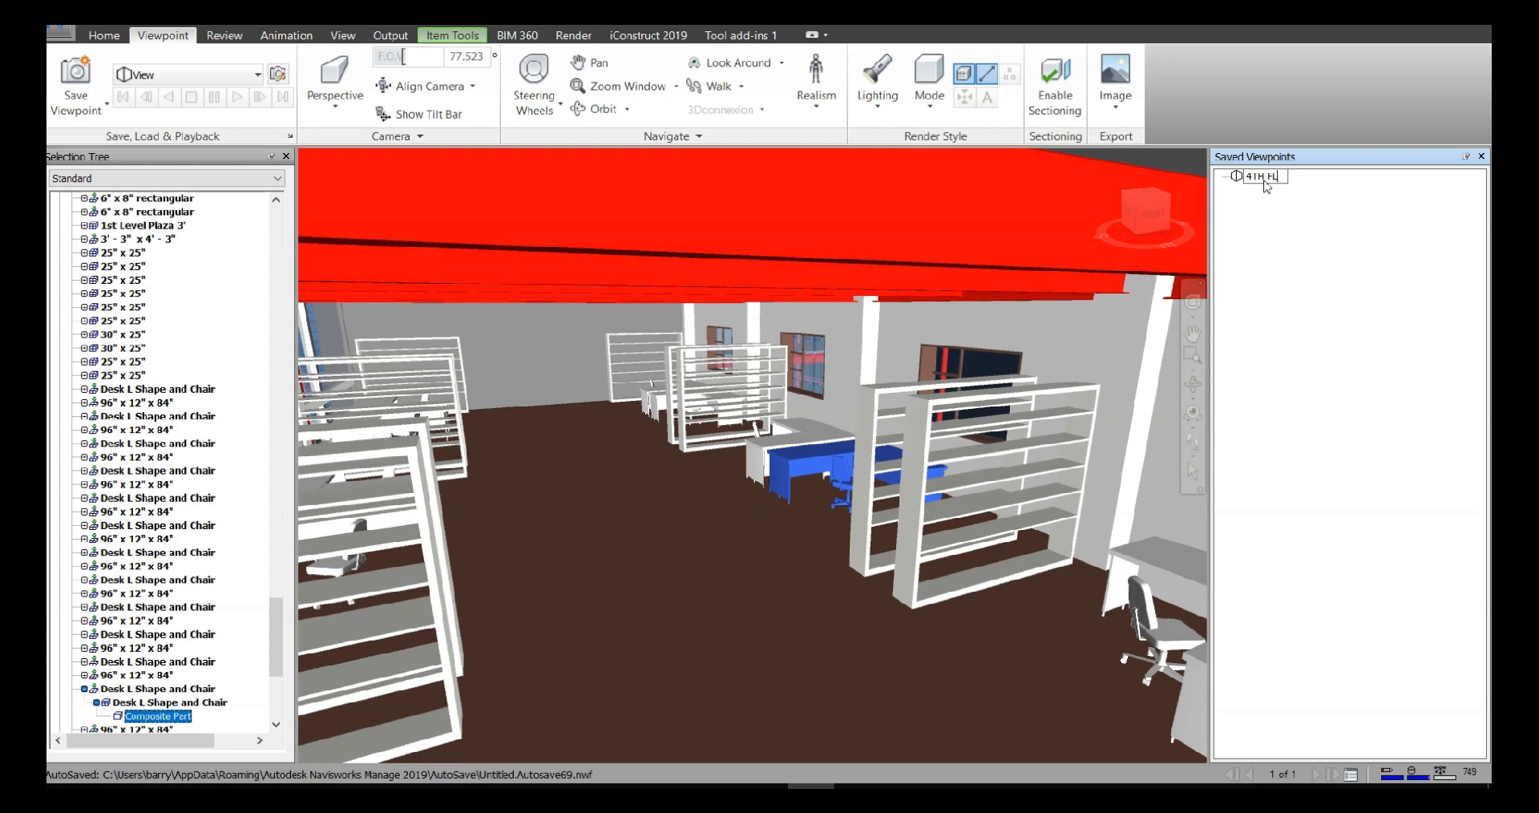
{"action": "key", "text": "Return"}
{"action": "left_click", "coordinate": [1264, 178]}
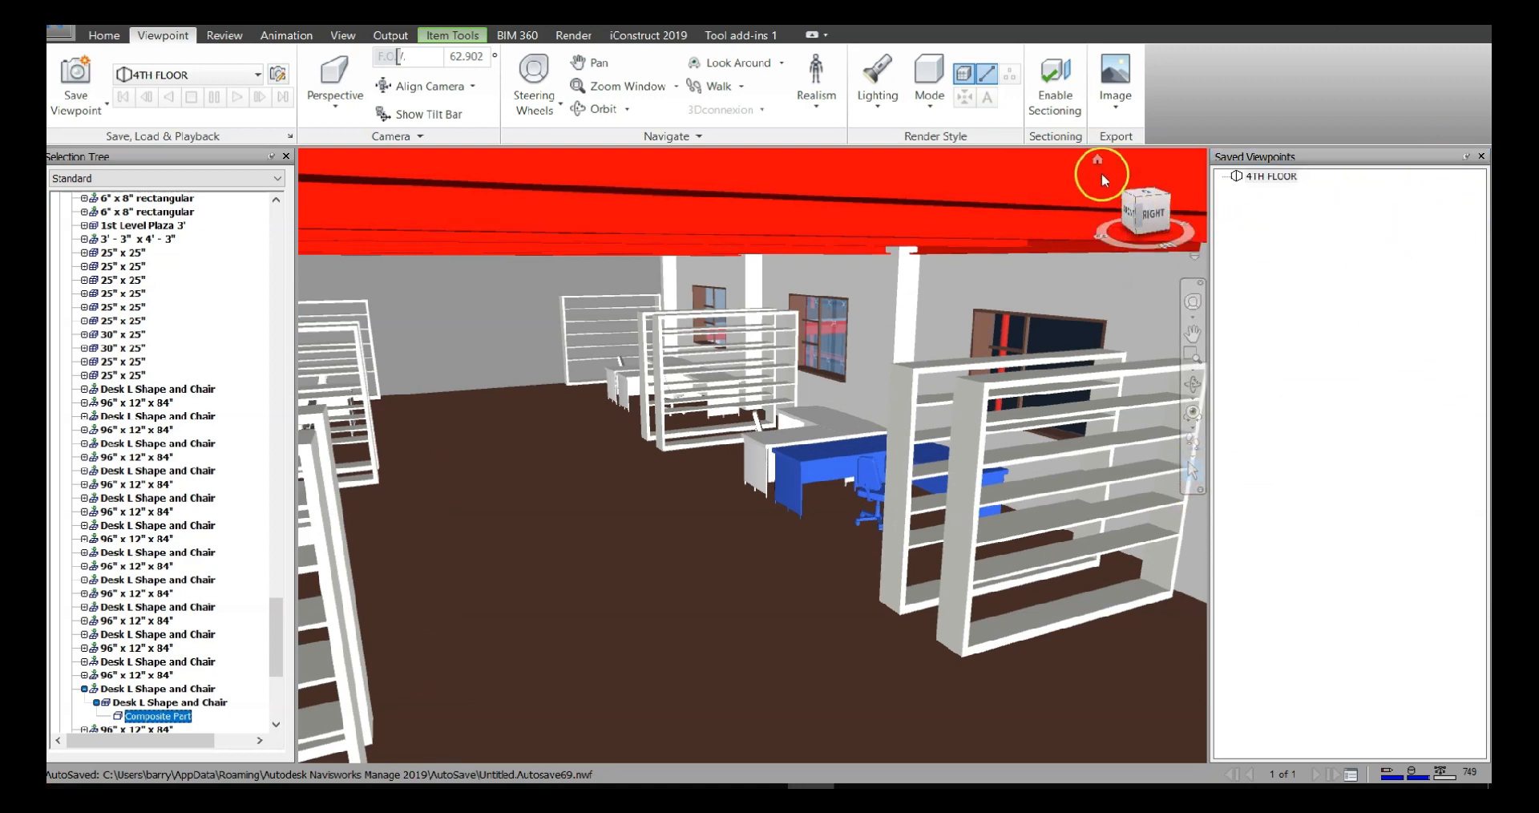
Return to the home view, recall the saved 4TH FLOOR viewpoint and walk further through the office from it
{"action": "left_click", "coordinate": [1100, 166]}
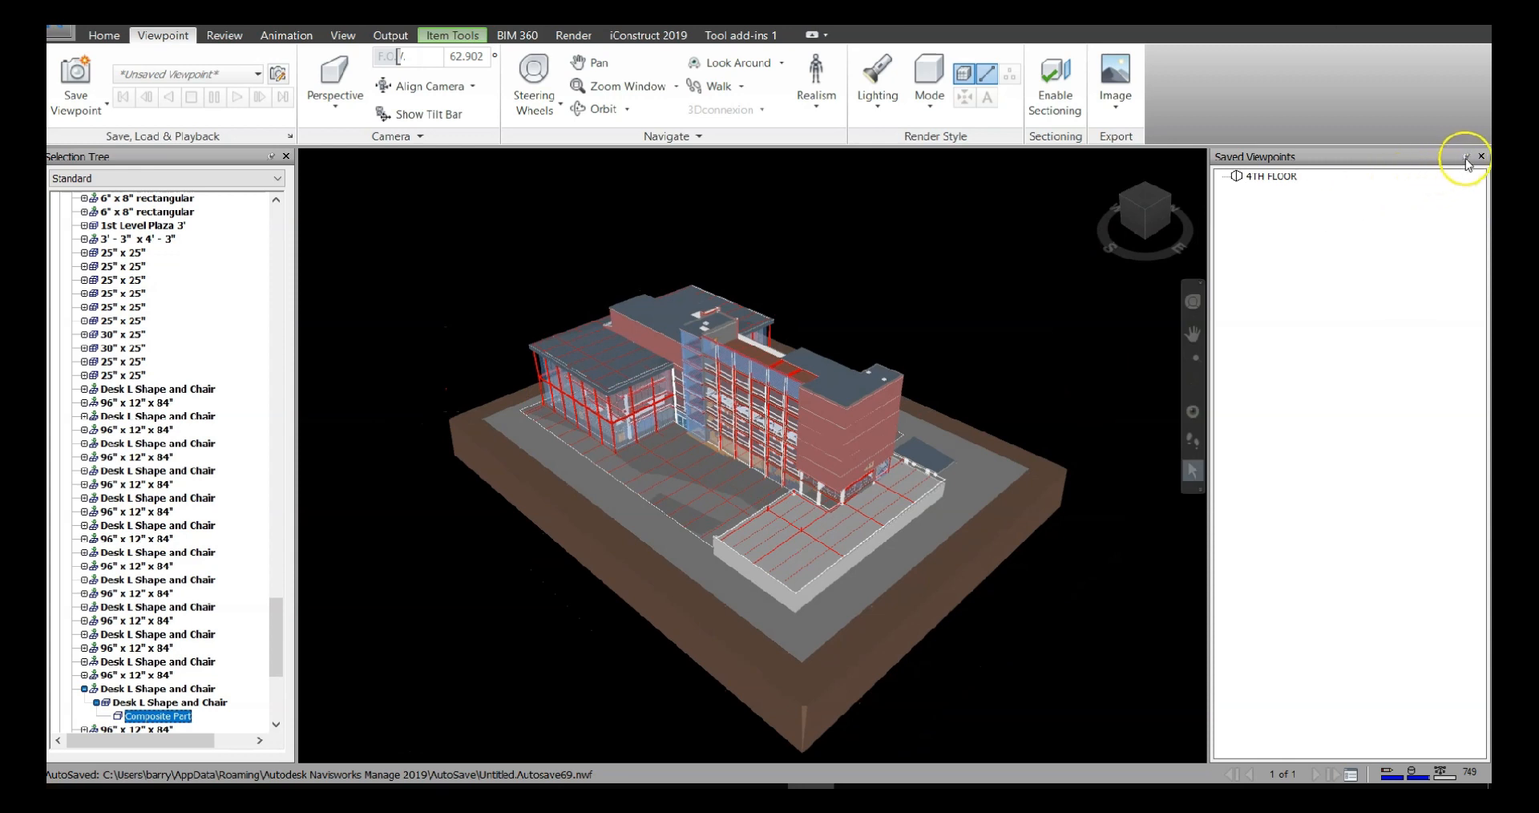
{"action": "left_click", "coordinate": [1279, 178]}
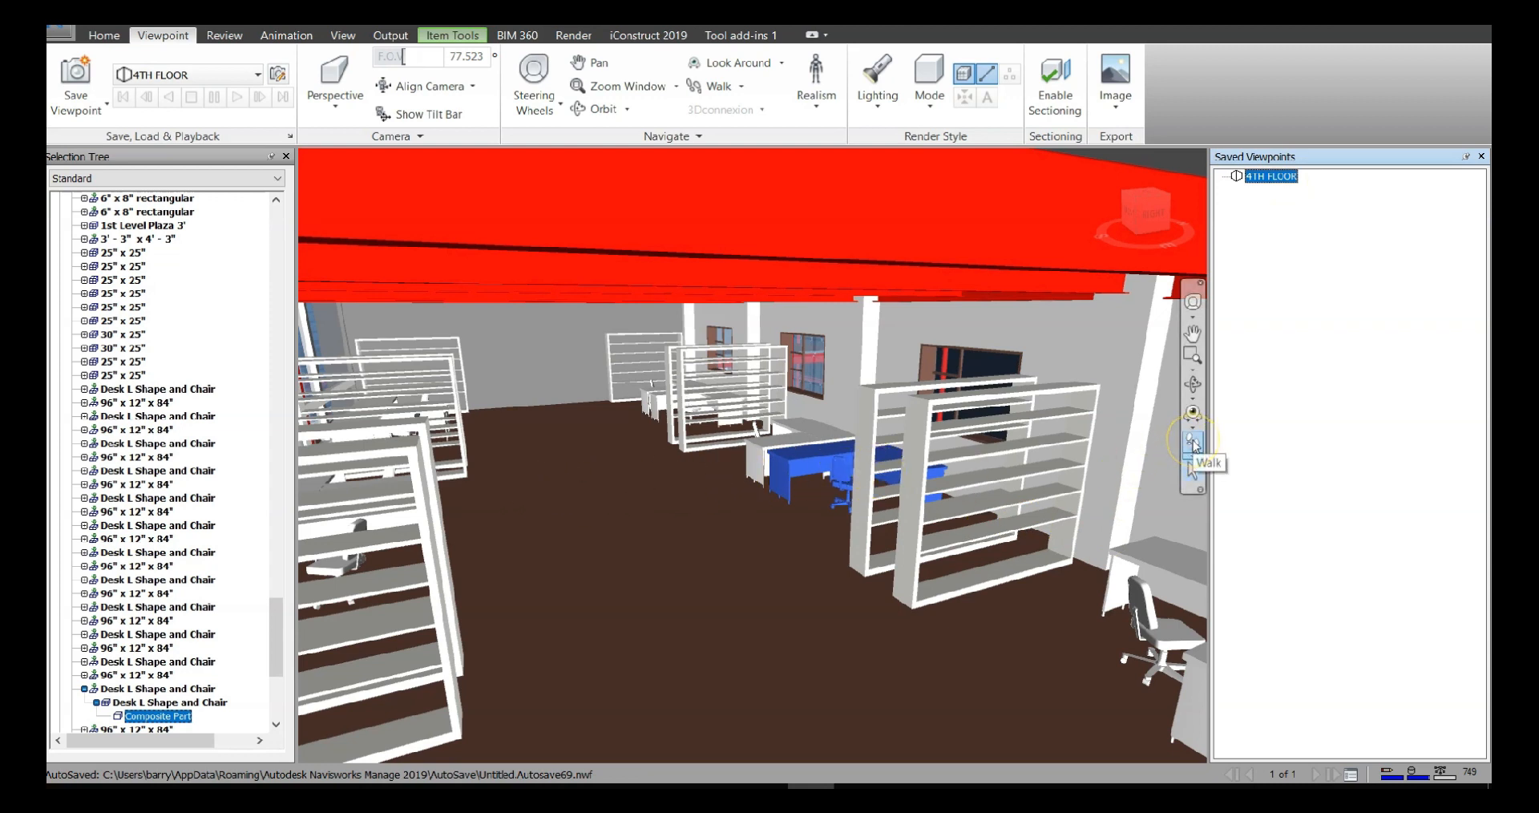
{"action": "left_click", "coordinate": [1193, 444]}
{"action": "left_click_drag", "start_coordinate": [752, 601], "coordinate": [718, 535]}
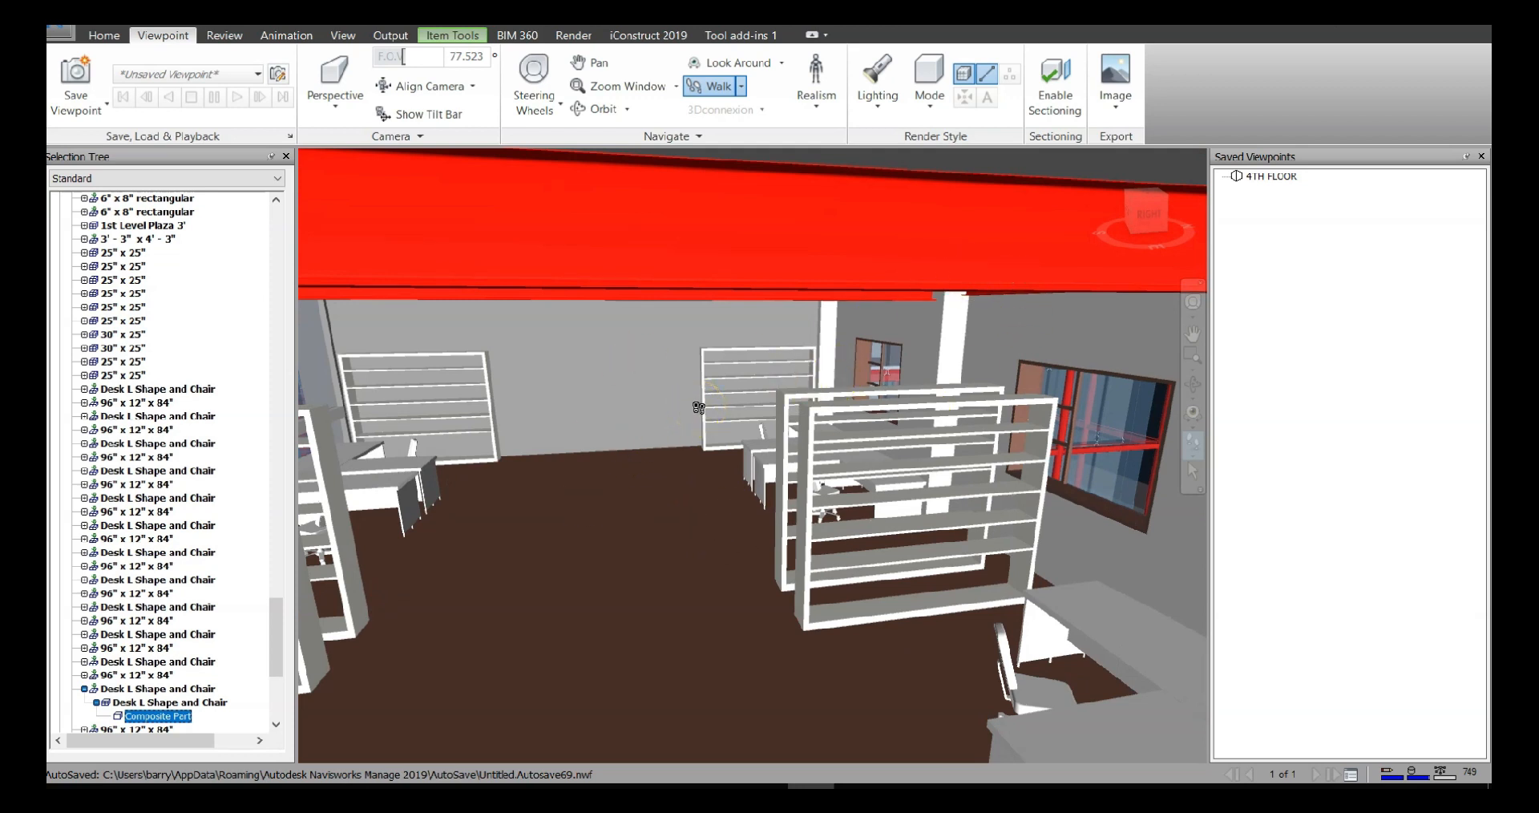
{"action": "left_click_drag", "start_coordinate": [698, 407], "coordinate": [736, 355]}
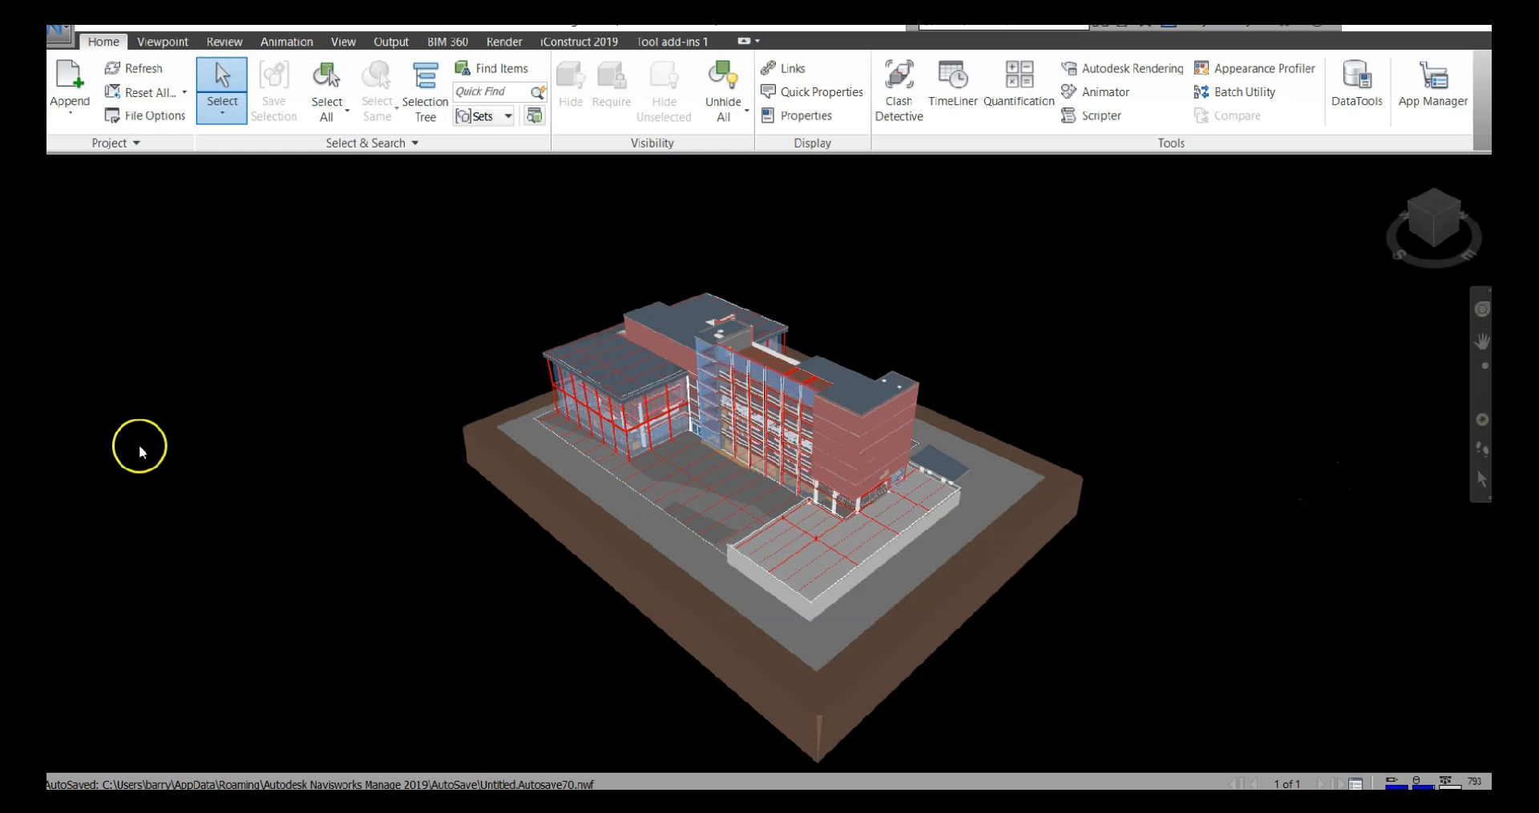
Enable sectioning for the whole-building view with Plane 1 as the current plane and its alignment kept at Top
{"action": "left_click", "coordinate": [163, 43]}
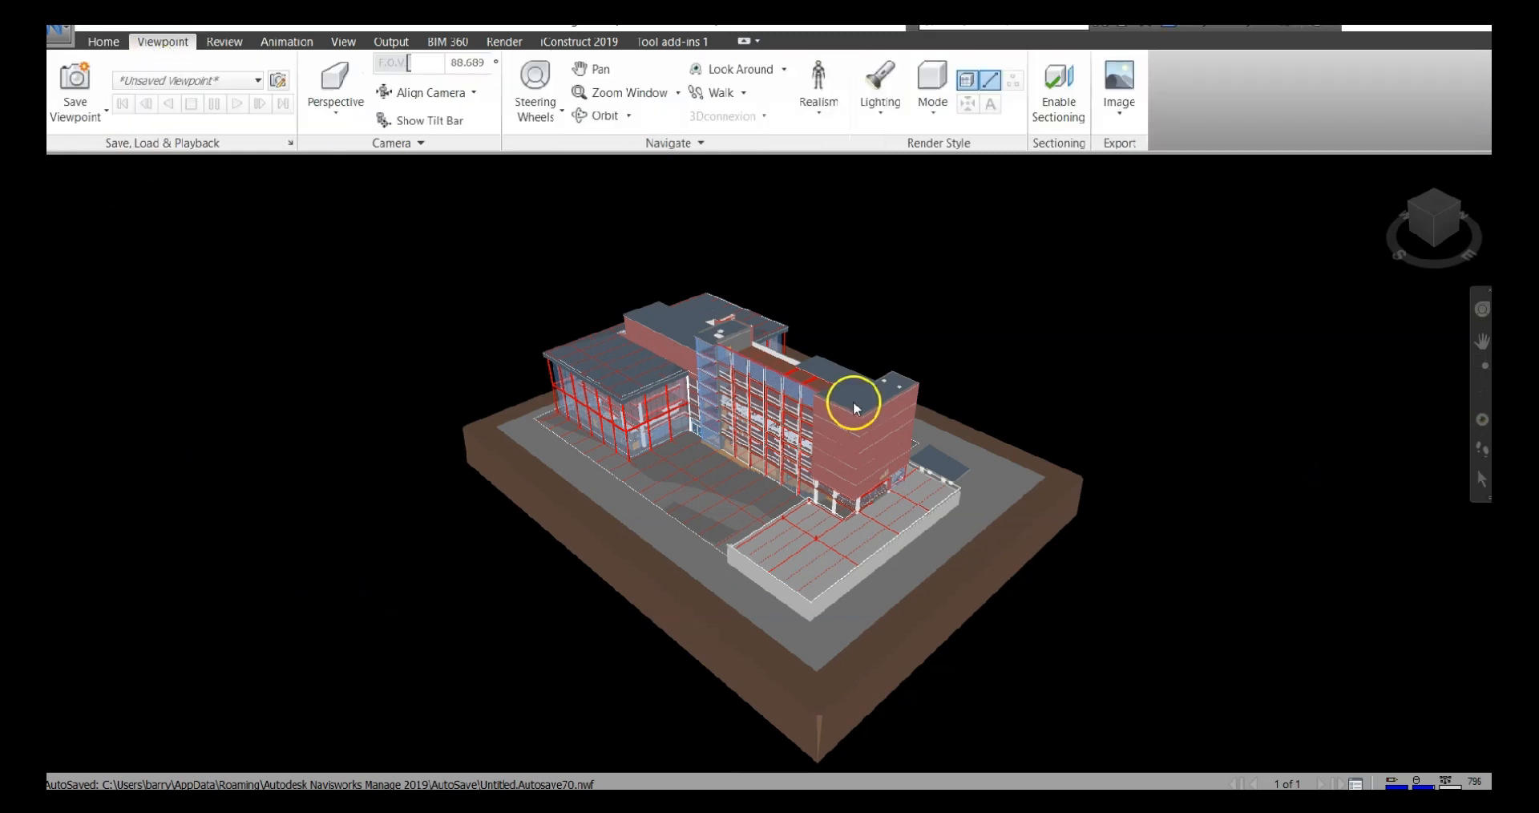
{"action": "left_click", "coordinate": [1075, 103]}
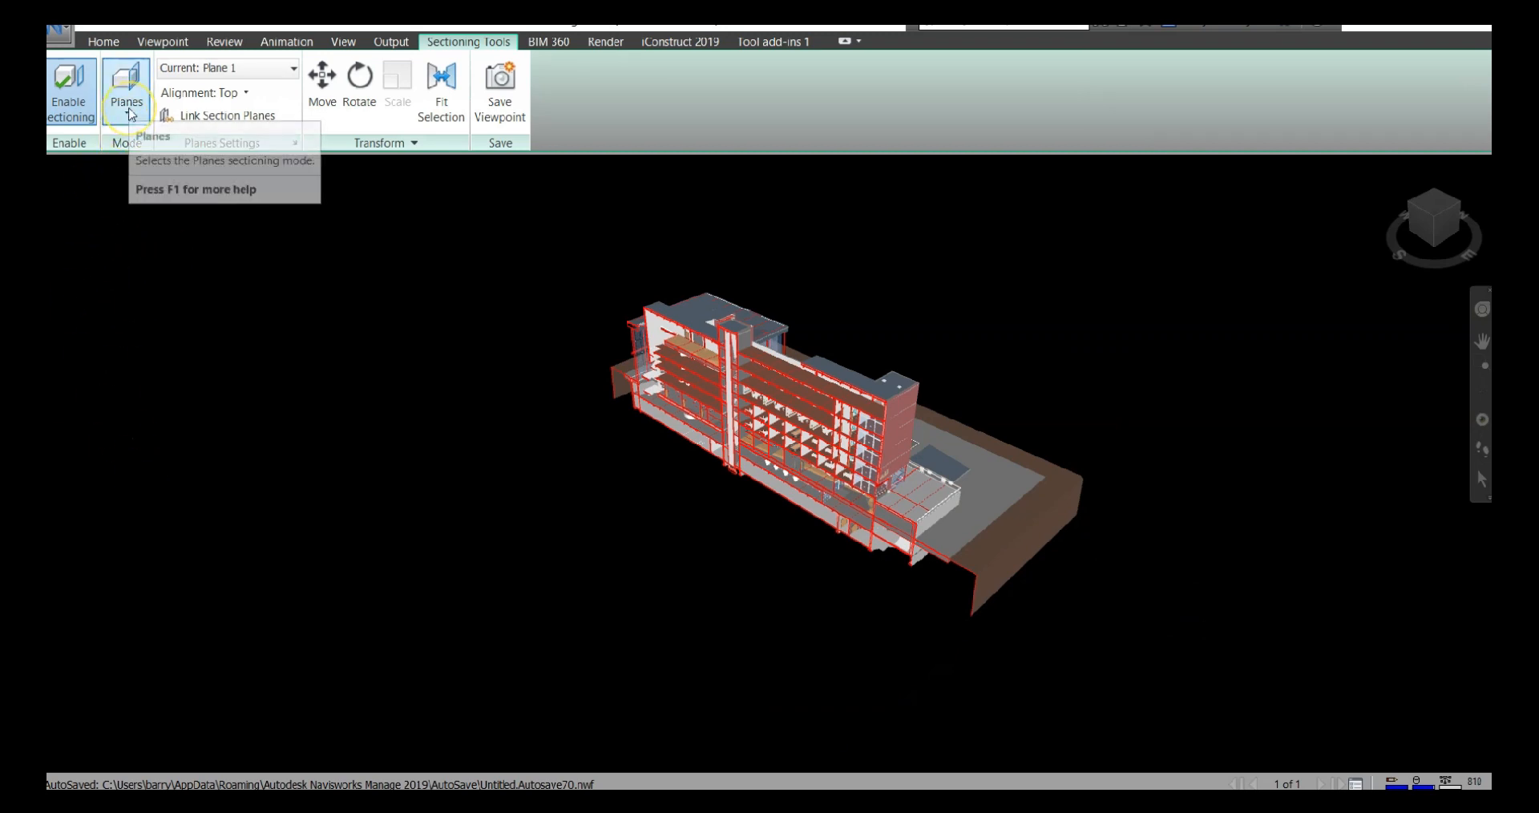
{"action": "left_click", "coordinate": [267, 69]}
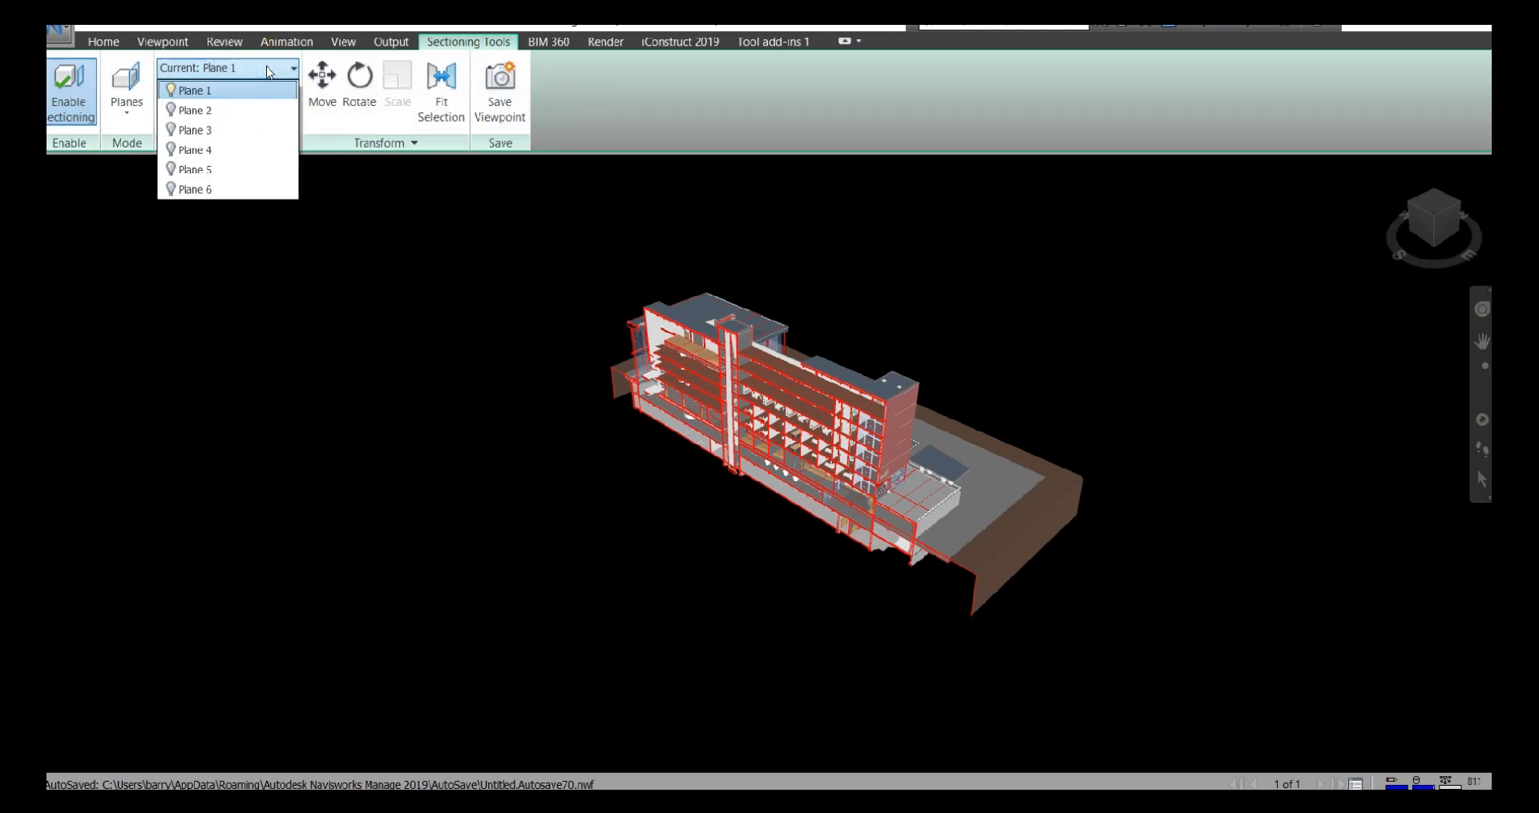
{"action": "left_click", "coordinate": [228, 95]}
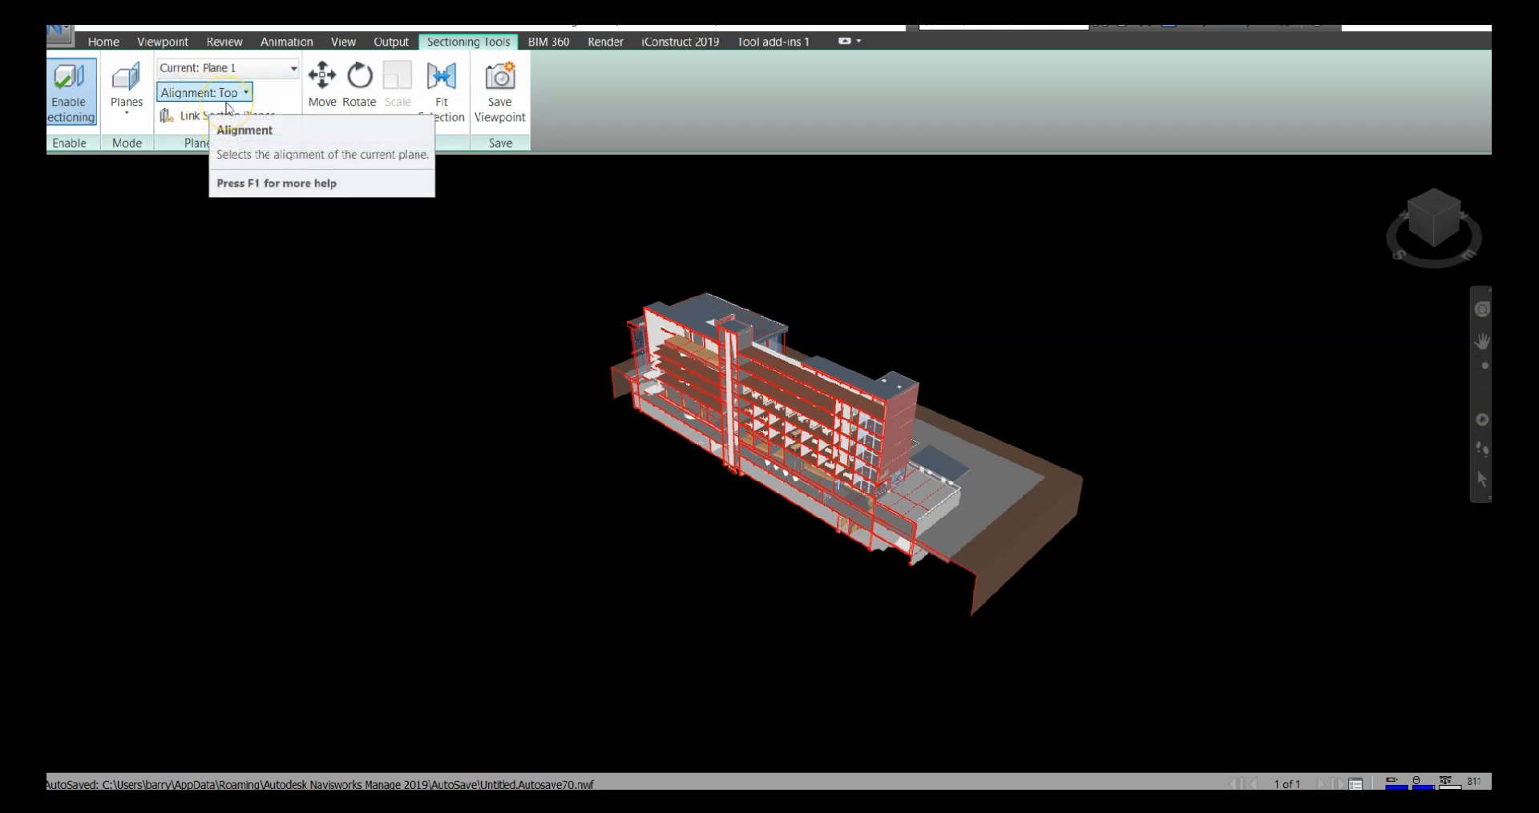
{"action": "left_click", "coordinate": [249, 336]}
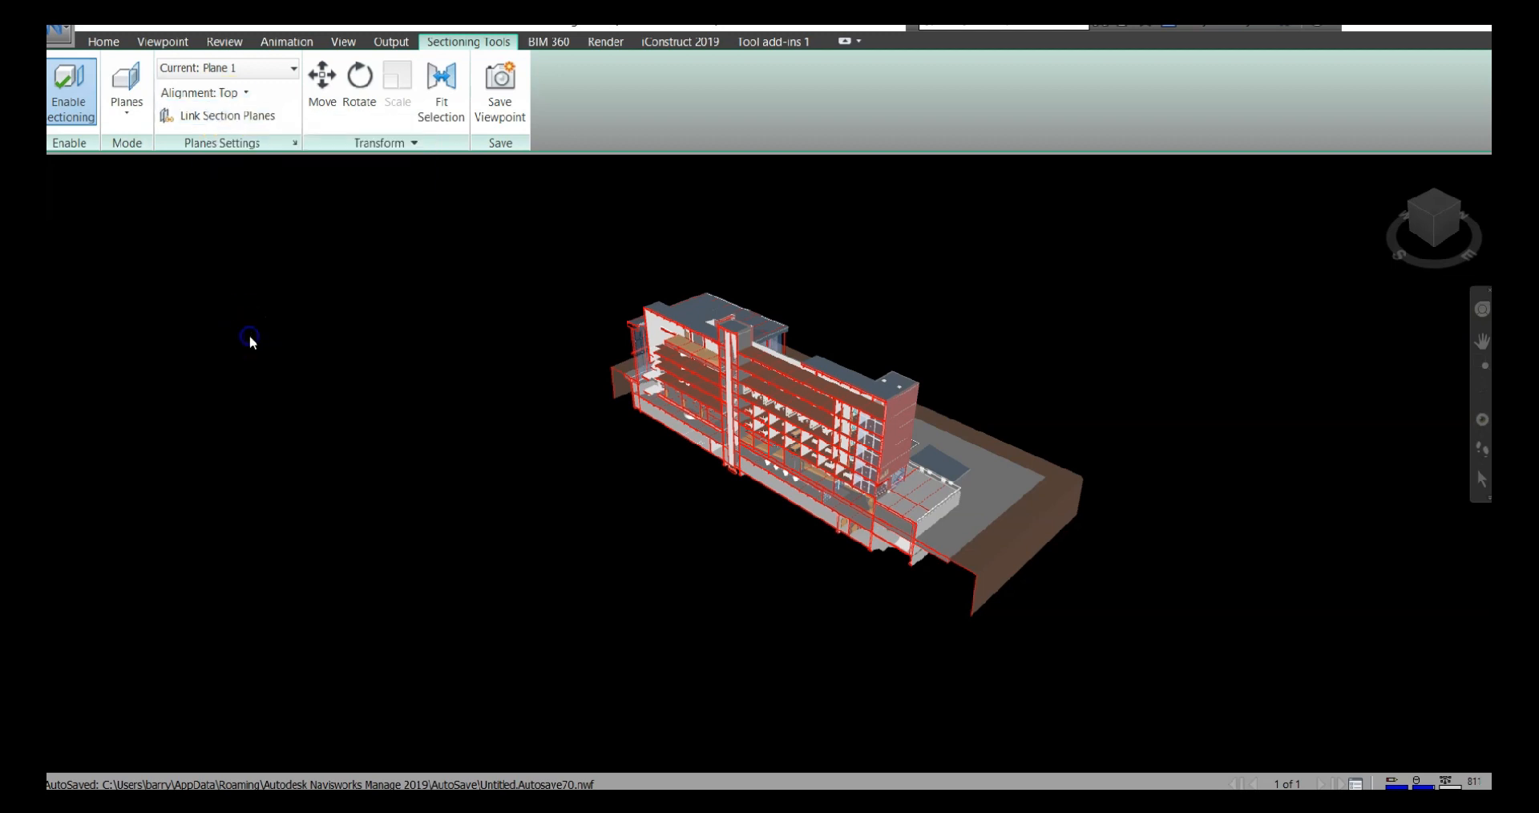
Shift section Plane 1 slightly along its axis and rotate it to a custom angle through the building
{"action": "left_click", "coordinate": [322, 88]}
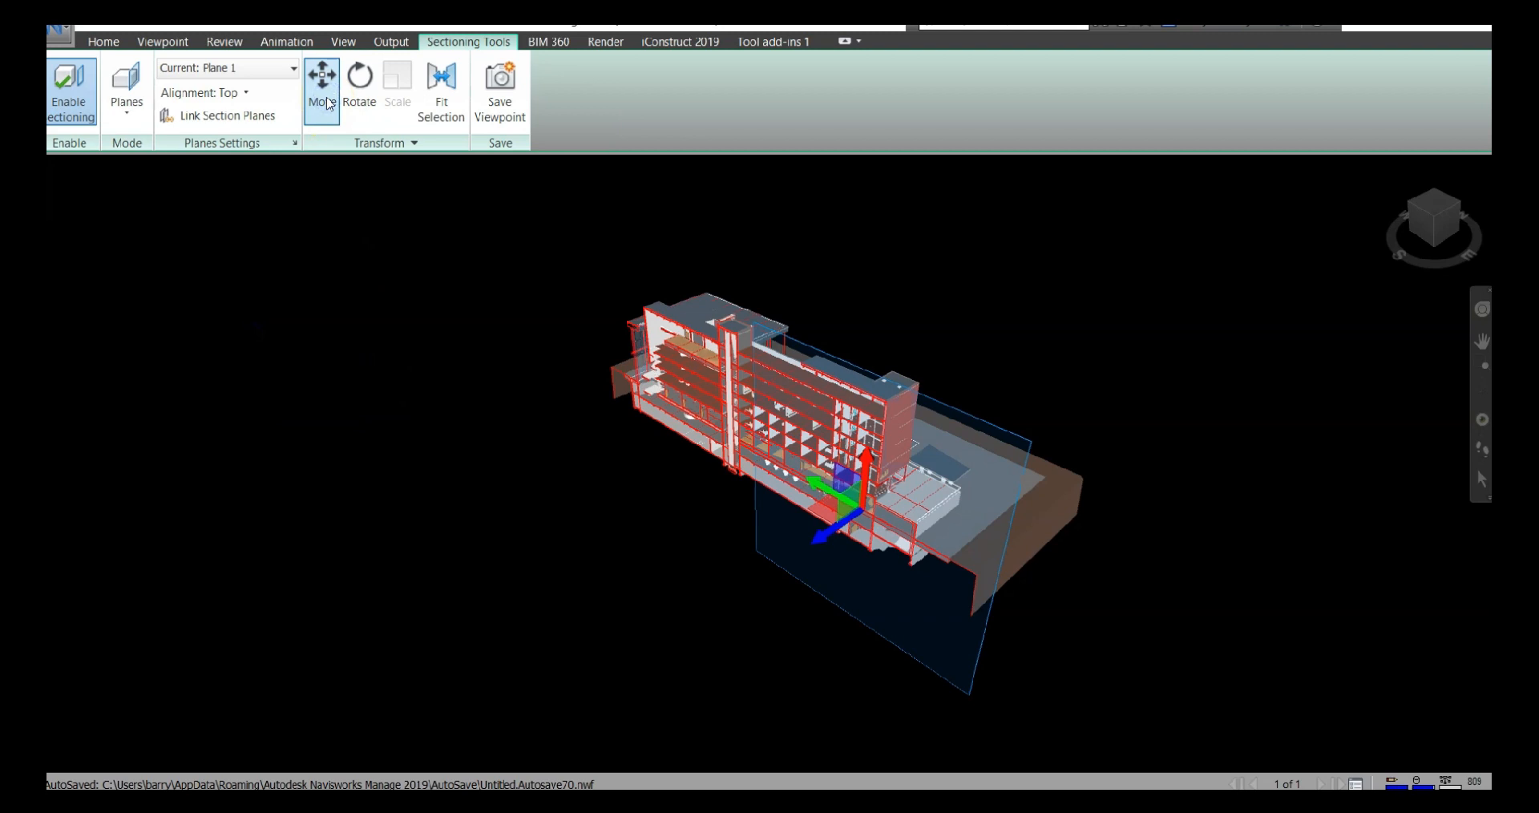
{"action": "mouse_move", "coordinate": [849, 525]}
{"action": "left_mouse_down"}
{"action": "mouse_move", "coordinate": [721, 577]}
{"action": "mouse_move", "coordinate": [873, 484]}
{"action": "mouse_move", "coordinate": [844, 467]}
{"action": "mouse_move", "coordinate": [859, 450]}
{"action": "mouse_move", "coordinate": [834, 501]}
{"action": "mouse_move", "coordinate": [858, 522]}
{"action": "mouse_move", "coordinate": [779, 580]}
{"action": "mouse_move", "coordinate": [866, 513]}
{"action": "mouse_move", "coordinate": [841, 529]}
{"action": "left_mouse_up"}
{"action": "left_click", "coordinate": [359, 80]}
{"action": "left_click", "coordinate": [711, 567]}
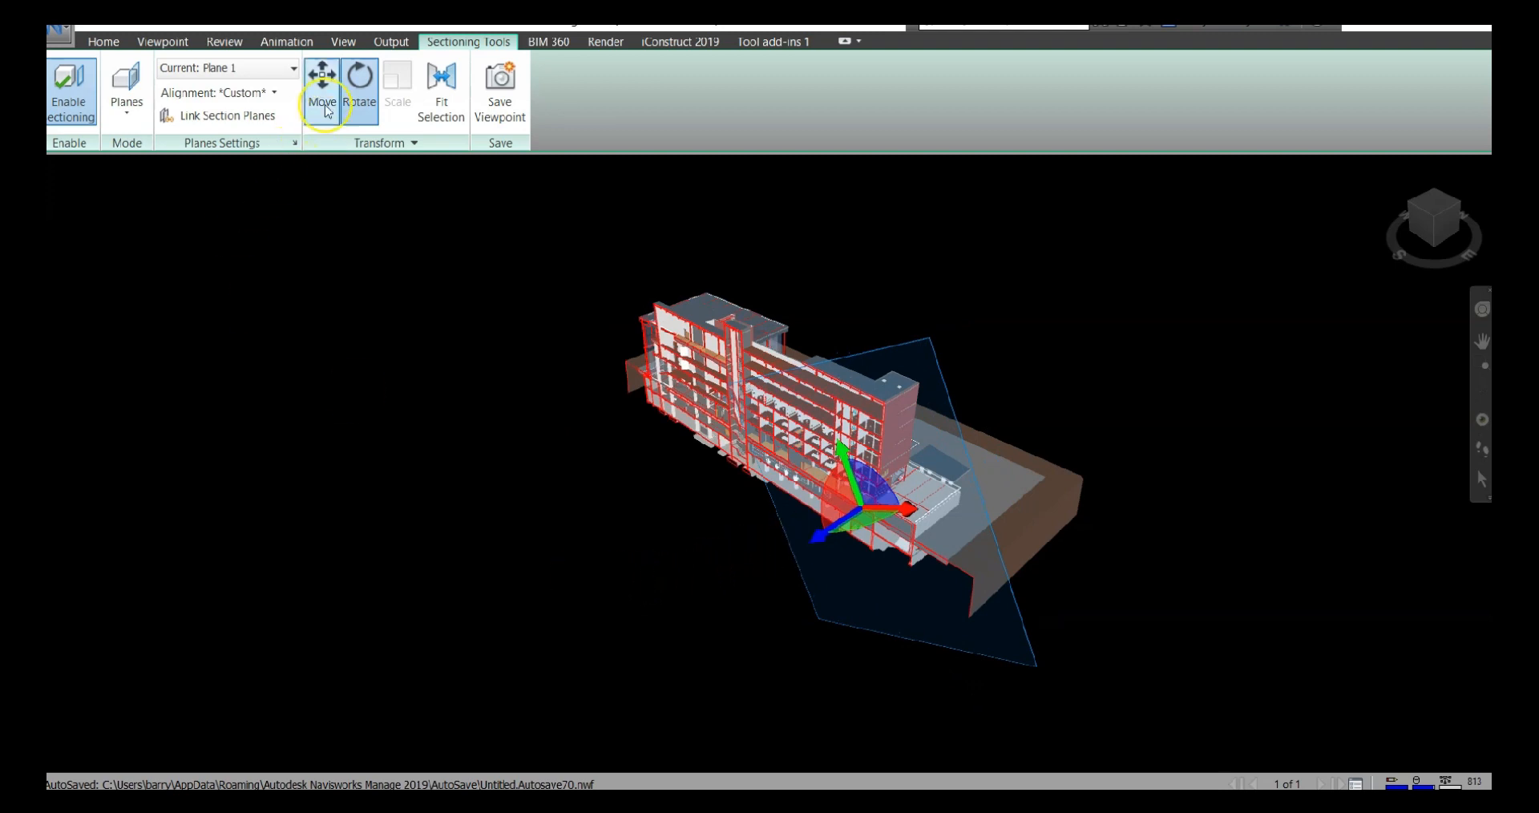
Activate section Plane 2, align it to Front and move it deeper into the building
{"action": "left_click", "coordinate": [280, 78]}
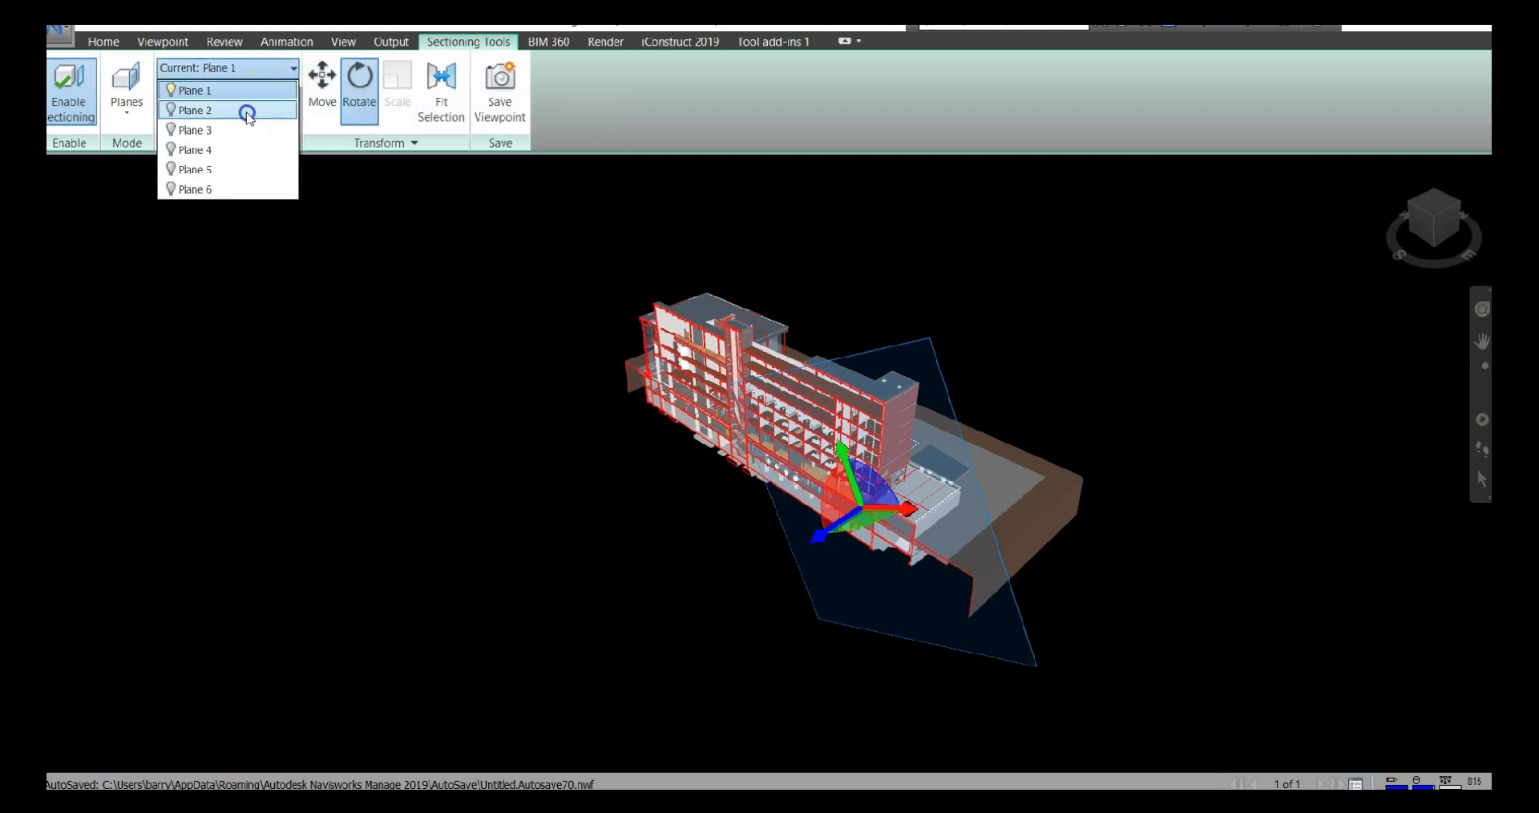
{"action": "left_click", "coordinate": [247, 112]}
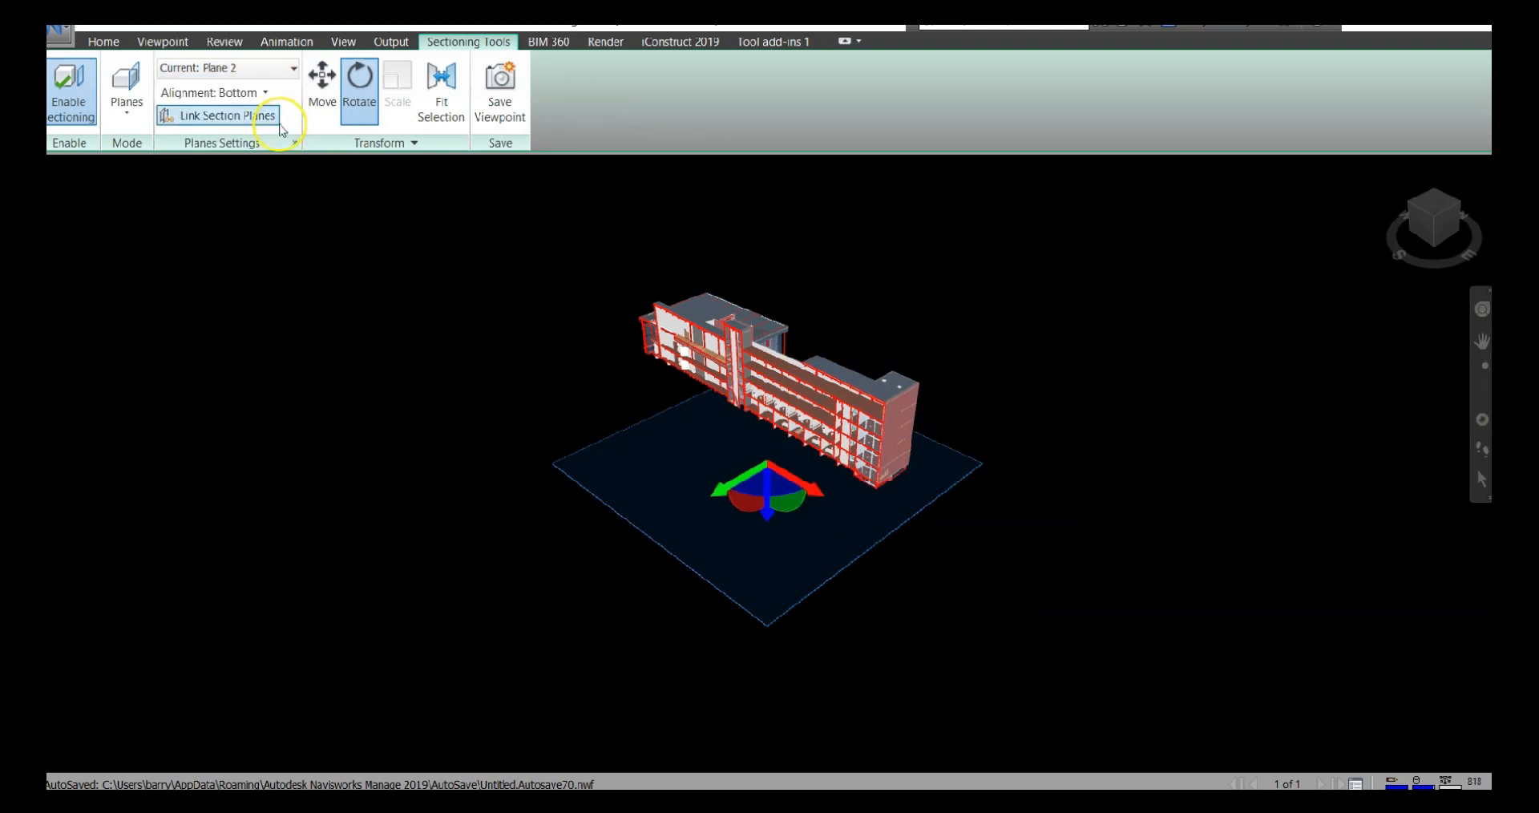
{"action": "left_click", "coordinate": [267, 94]}
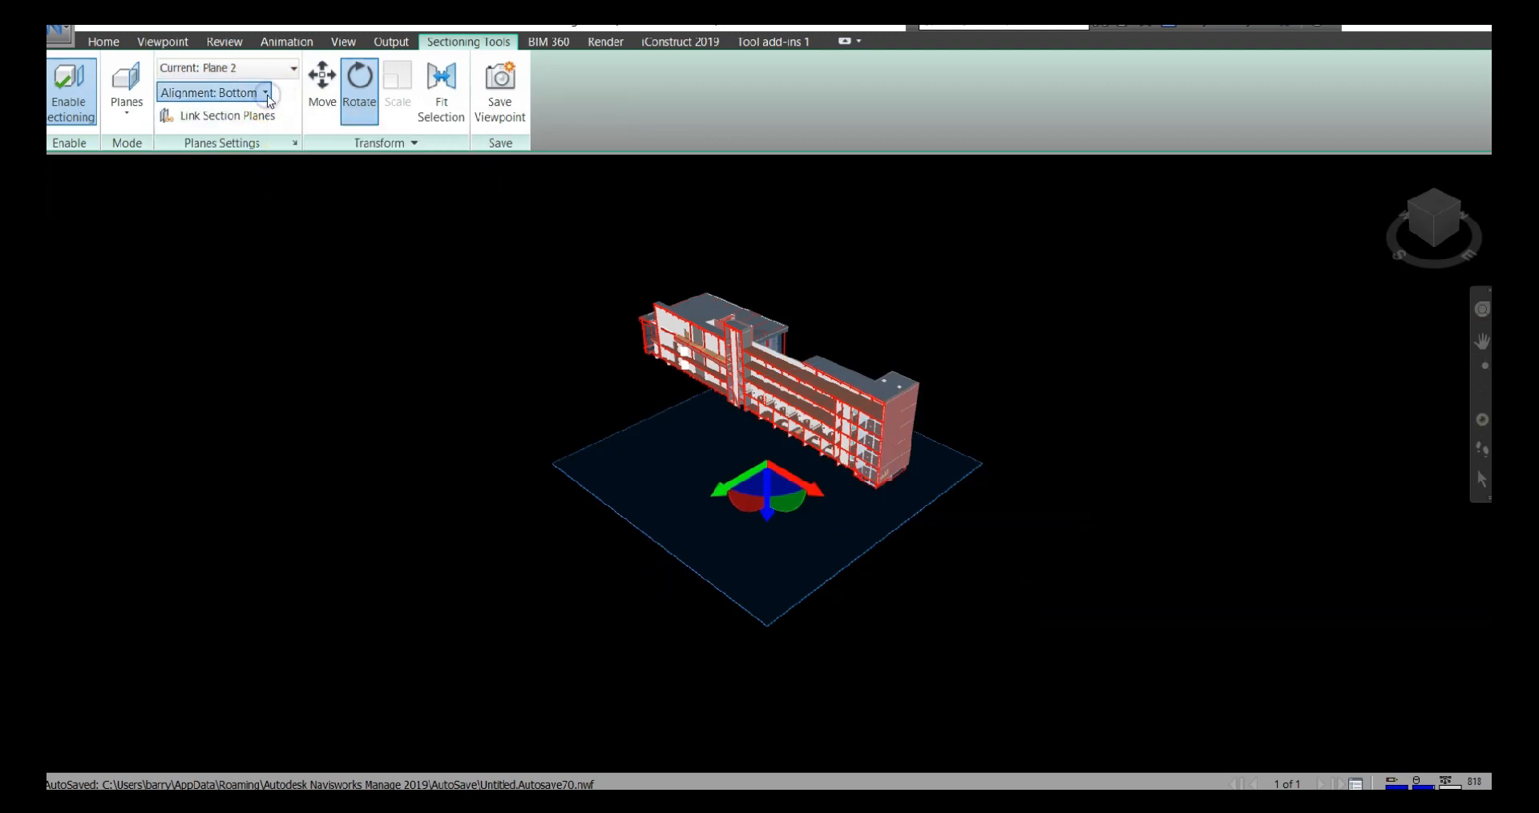
{"action": "left_click", "coordinate": [214, 163]}
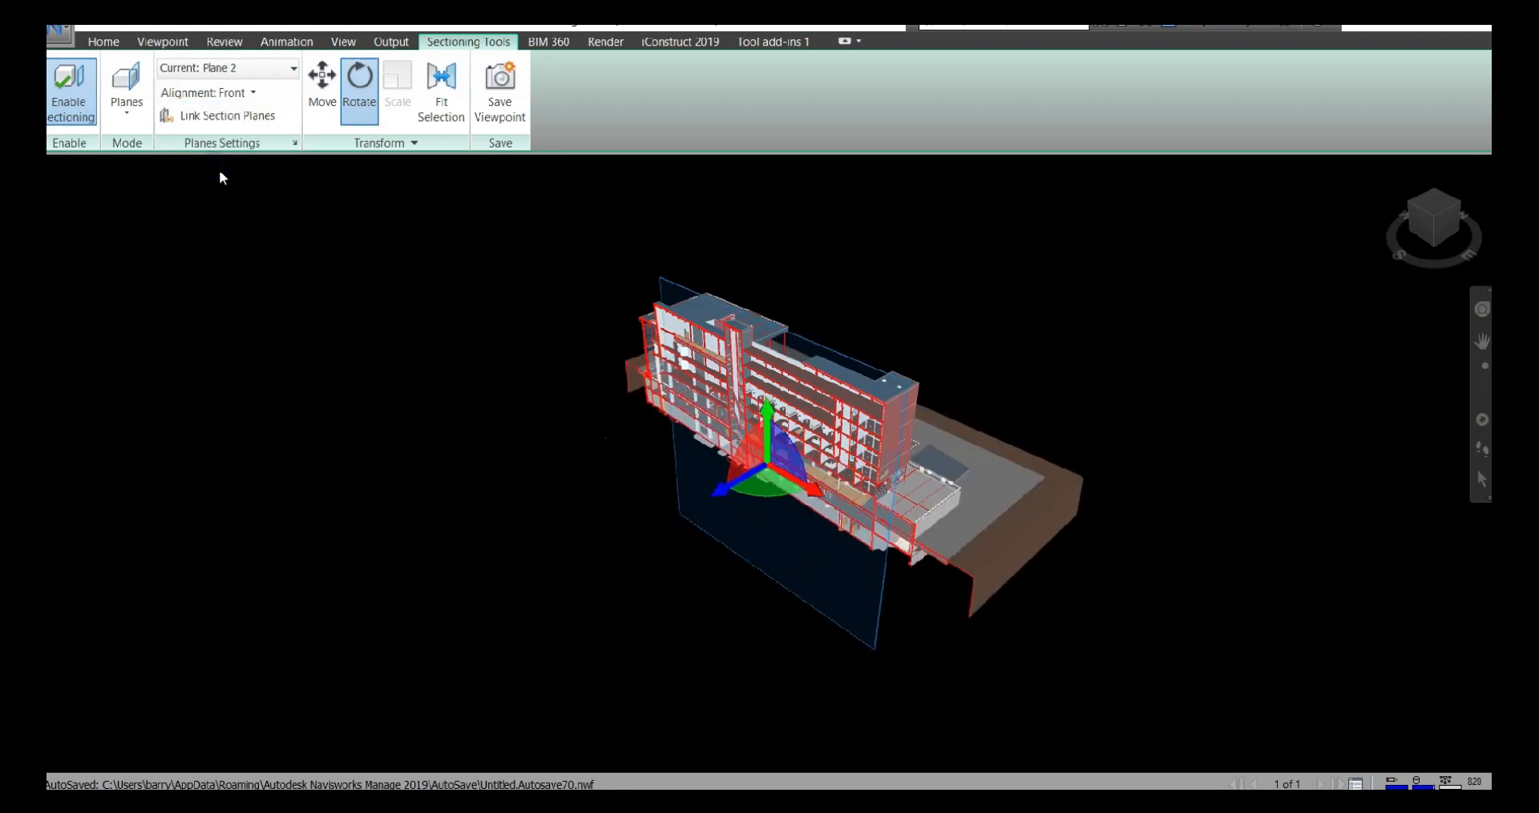
{"action": "left_click", "coordinate": [321, 84]}
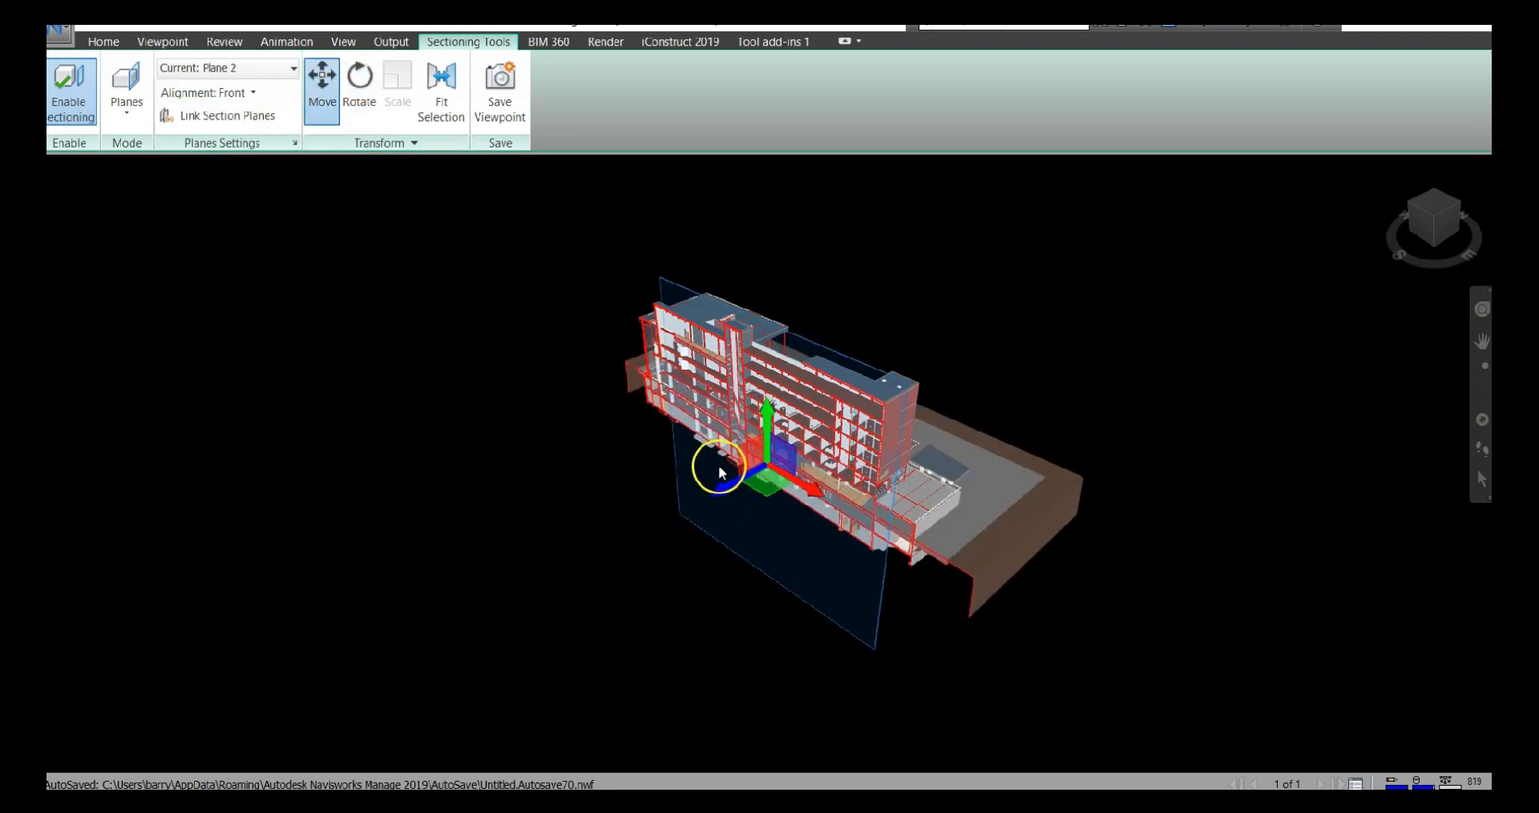
{"action": "left_click_drag", "start_coordinate": [724, 484], "coordinate": [780, 463]}
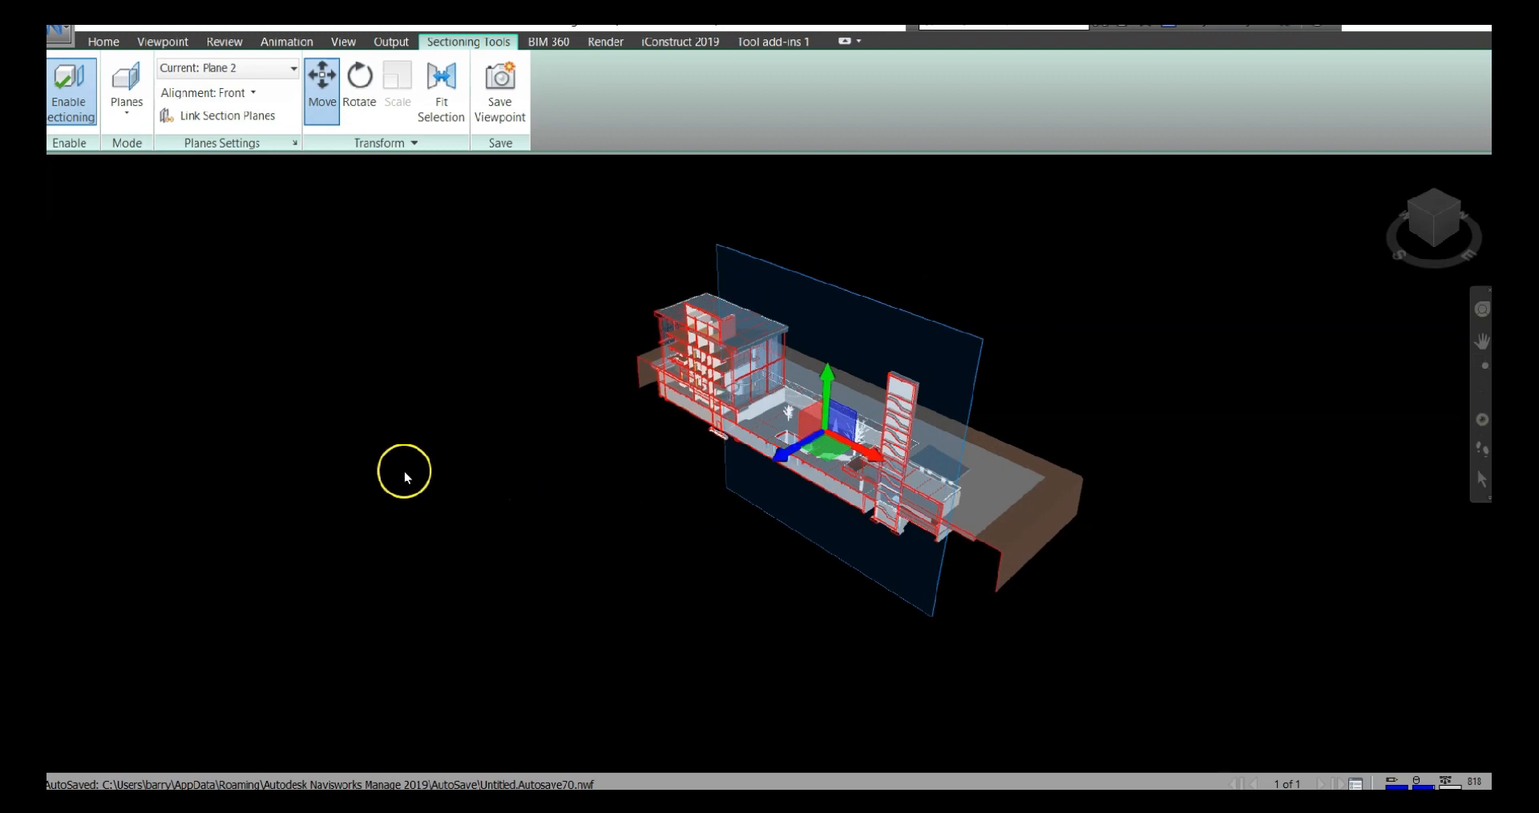
Link the section planes and move them together outward to the front edge of the building
{"action": "left_click", "coordinate": [229, 121]}
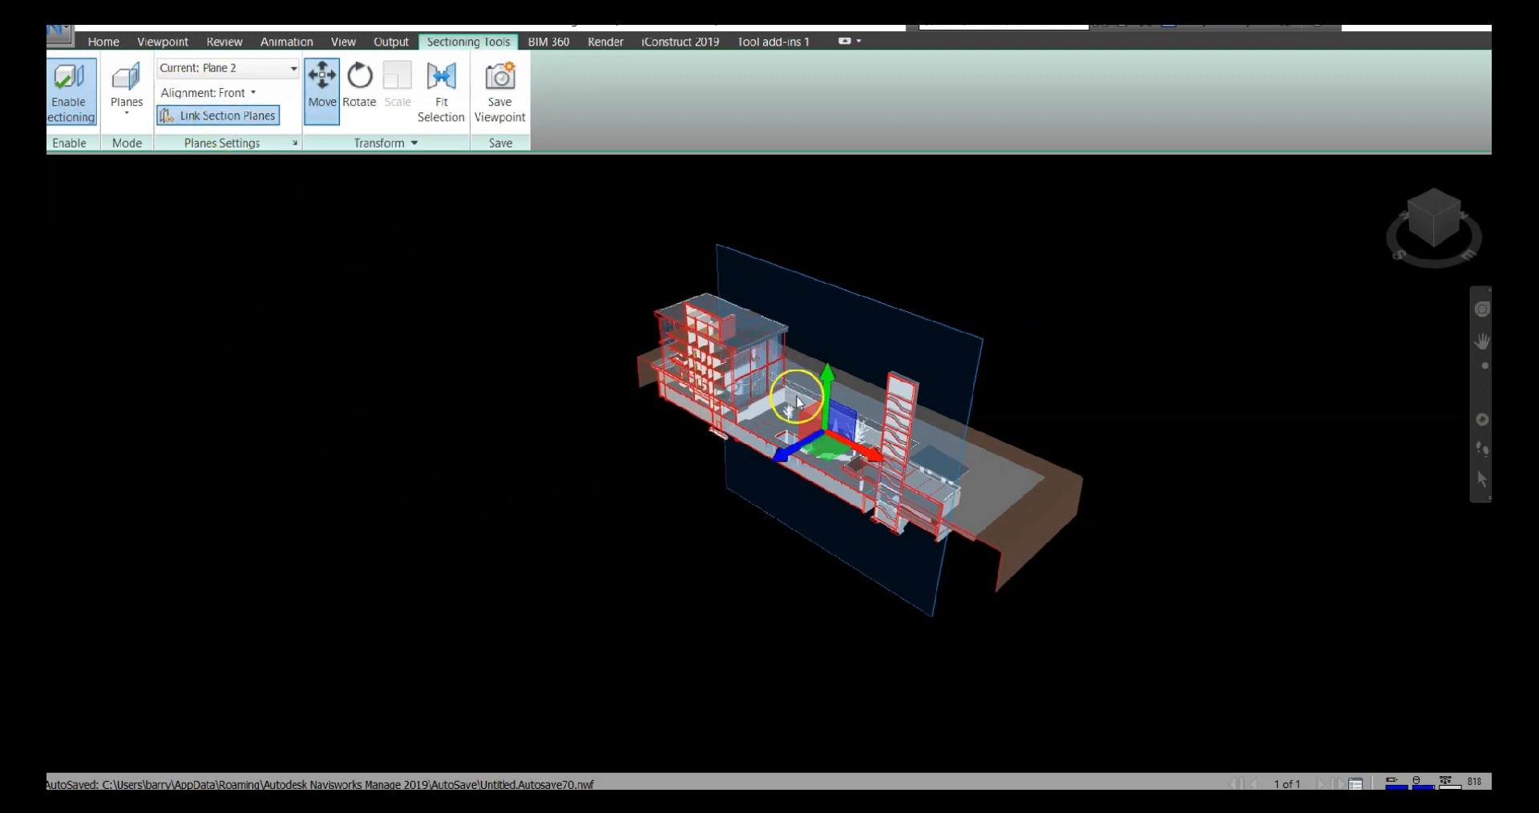
{"action": "left_click", "coordinate": [251, 67]}
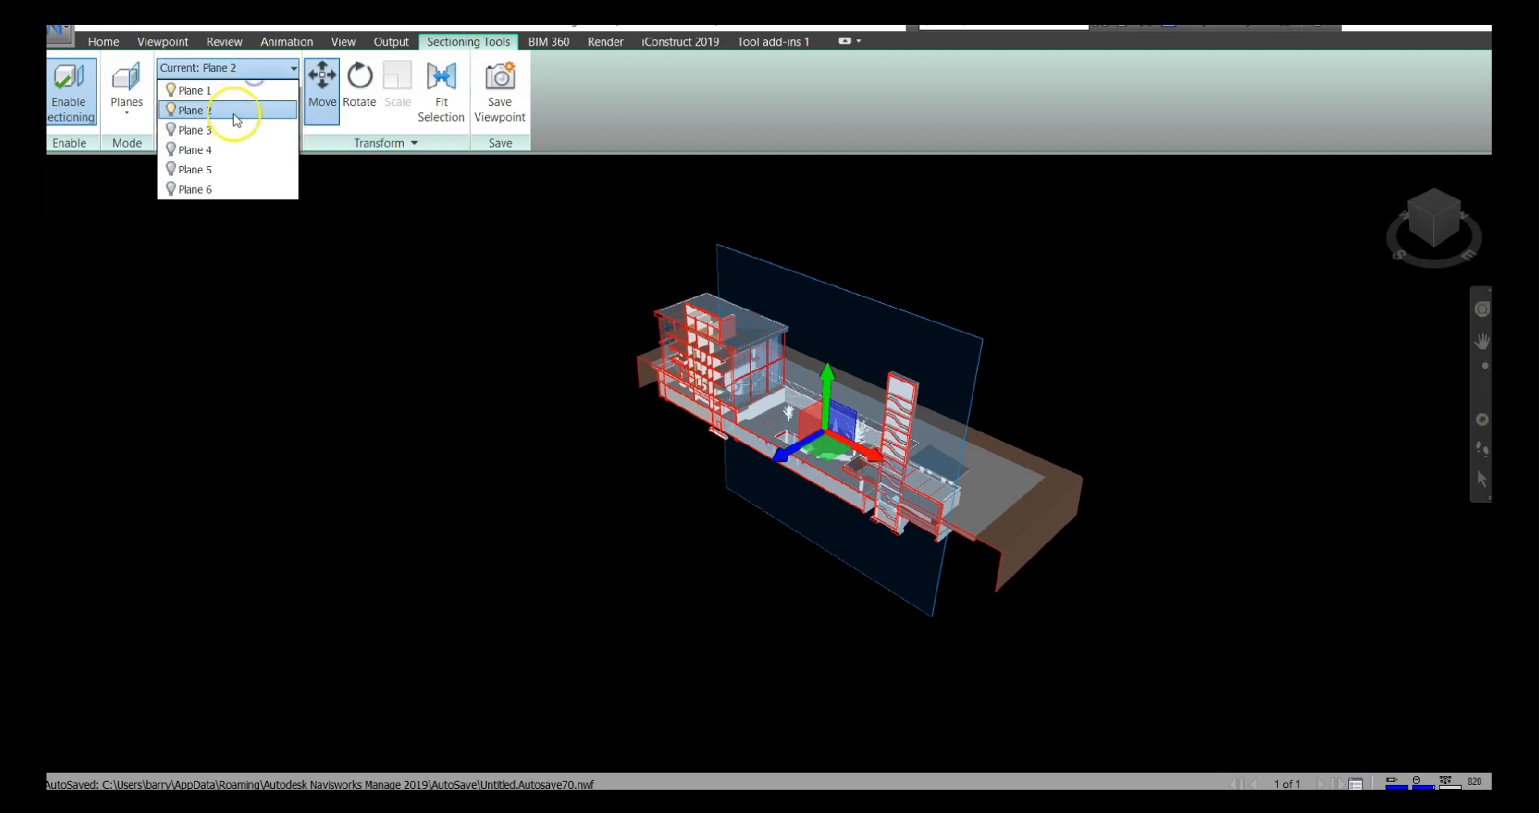
{"action": "left_click", "coordinate": [383, 307]}
{"action": "left_click_drag", "start_coordinate": [827, 391], "coordinate": [653, 506]}
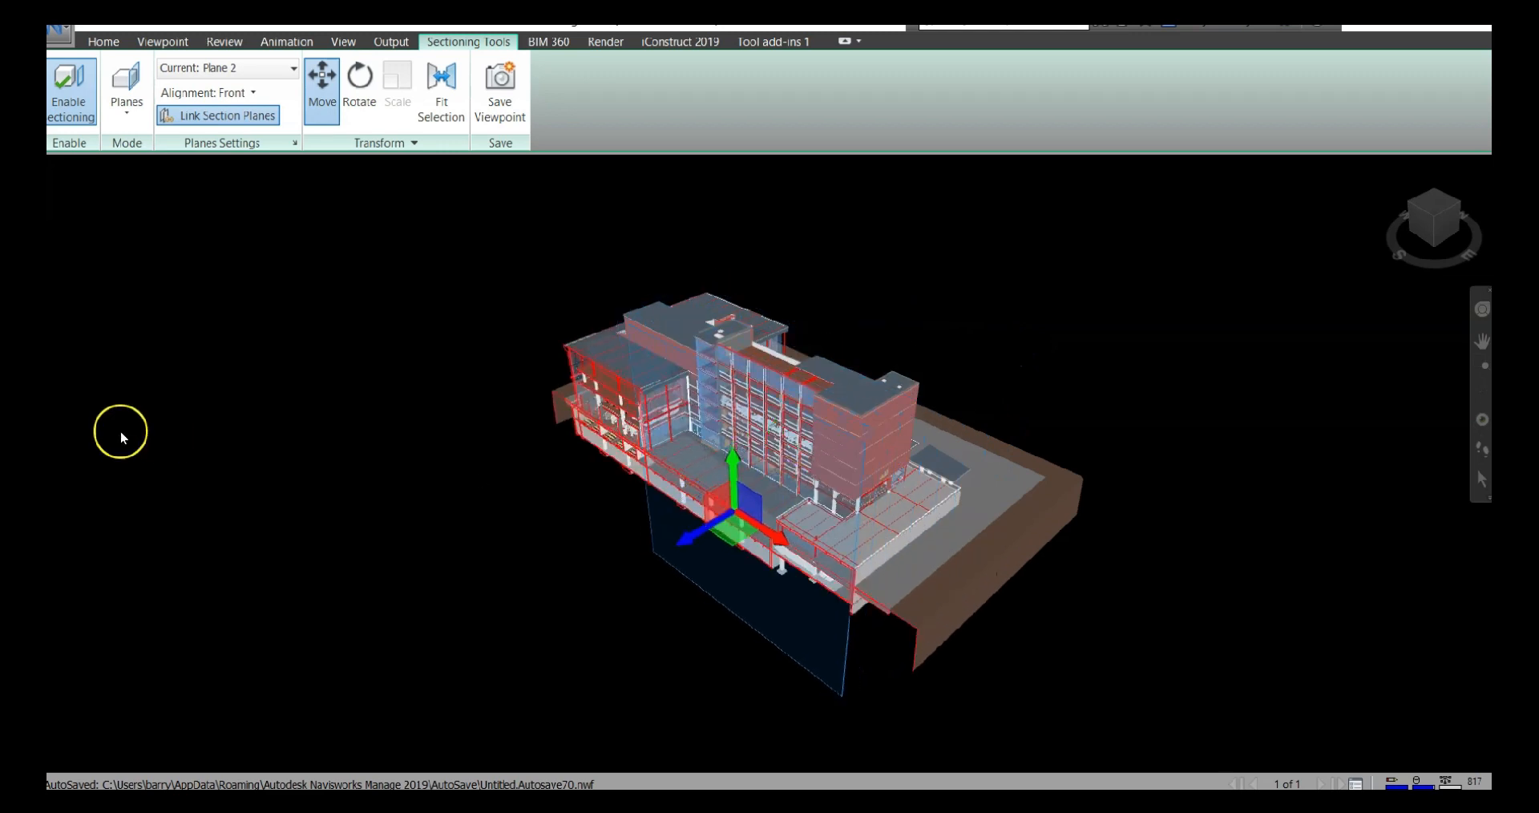
Switch the sectioning mode to Box and shift the section box slightly along its red axis
{"action": "left_click", "coordinate": [127, 100]}
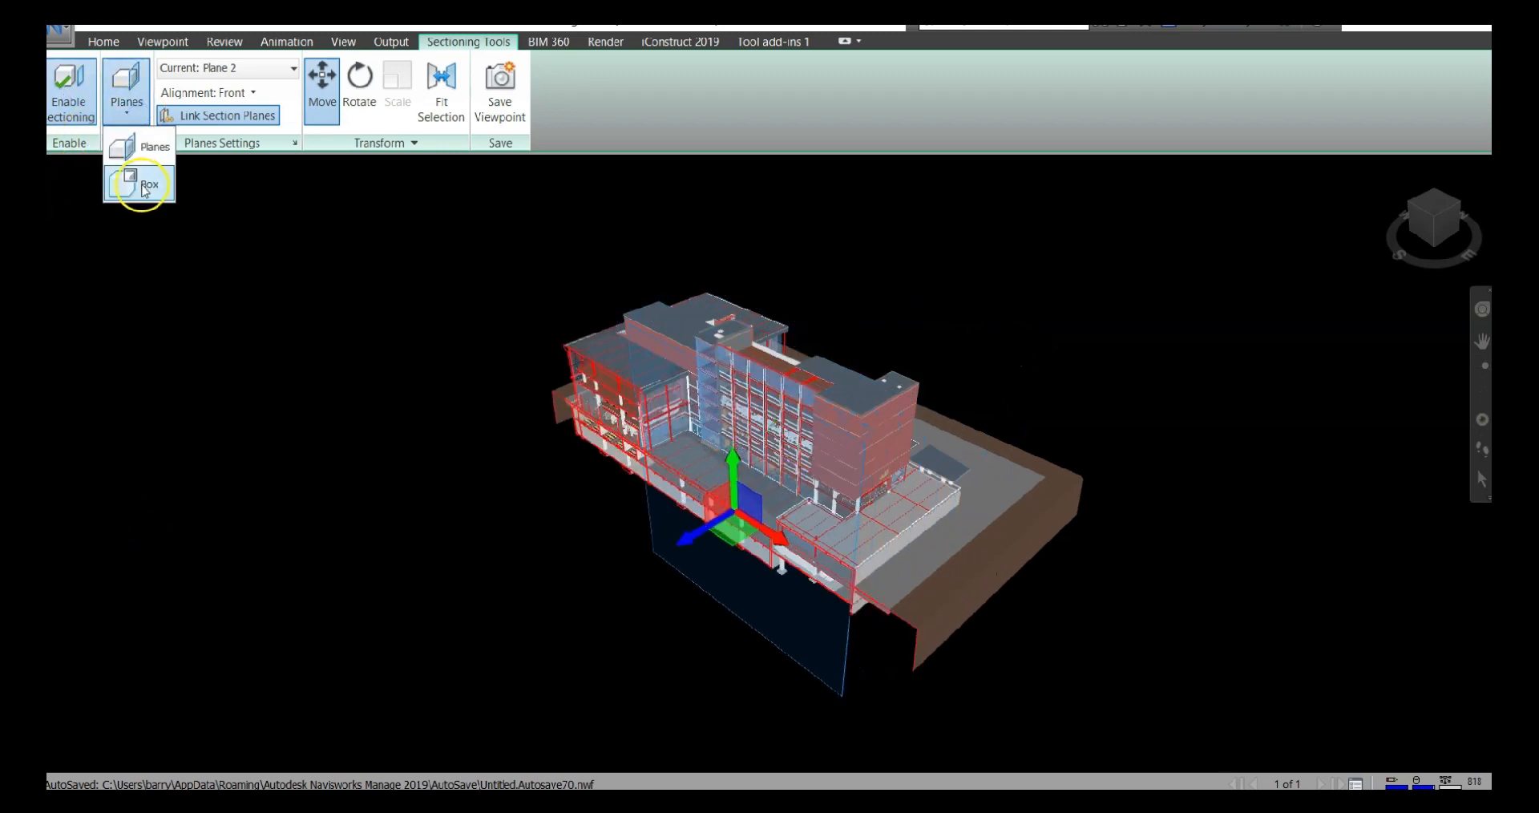
{"action": "left_click", "coordinate": [144, 185]}
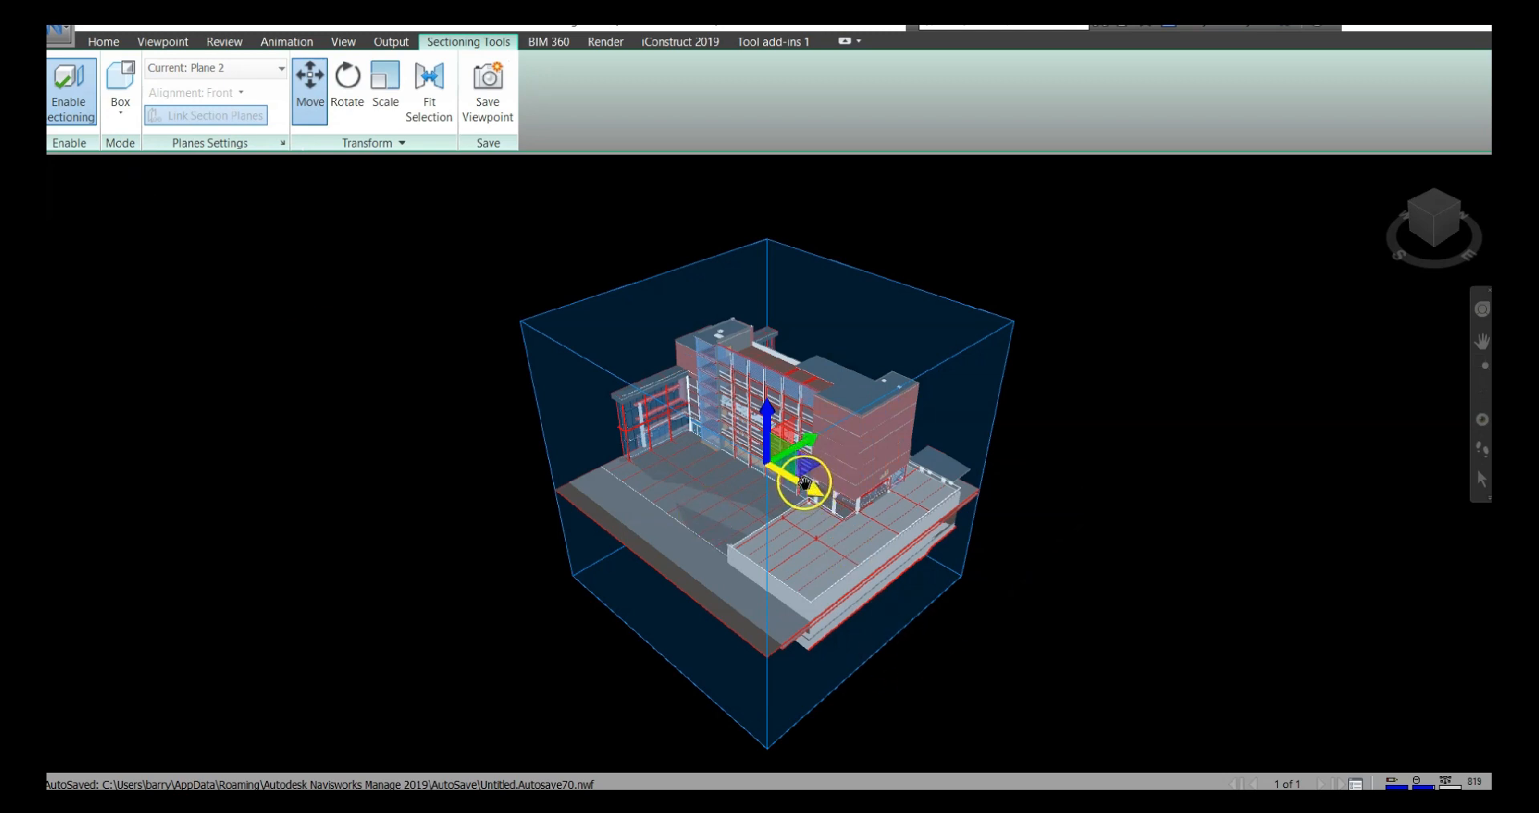
{"action": "mouse_move", "coordinate": [797, 475]}
{"action": "left_mouse_down"}
{"action": "mouse_move", "coordinate": [725, 424]}
{"action": "mouse_move", "coordinate": [867, 532]}
{"action": "mouse_move", "coordinate": [768, 476]}
{"action": "left_mouse_up"}
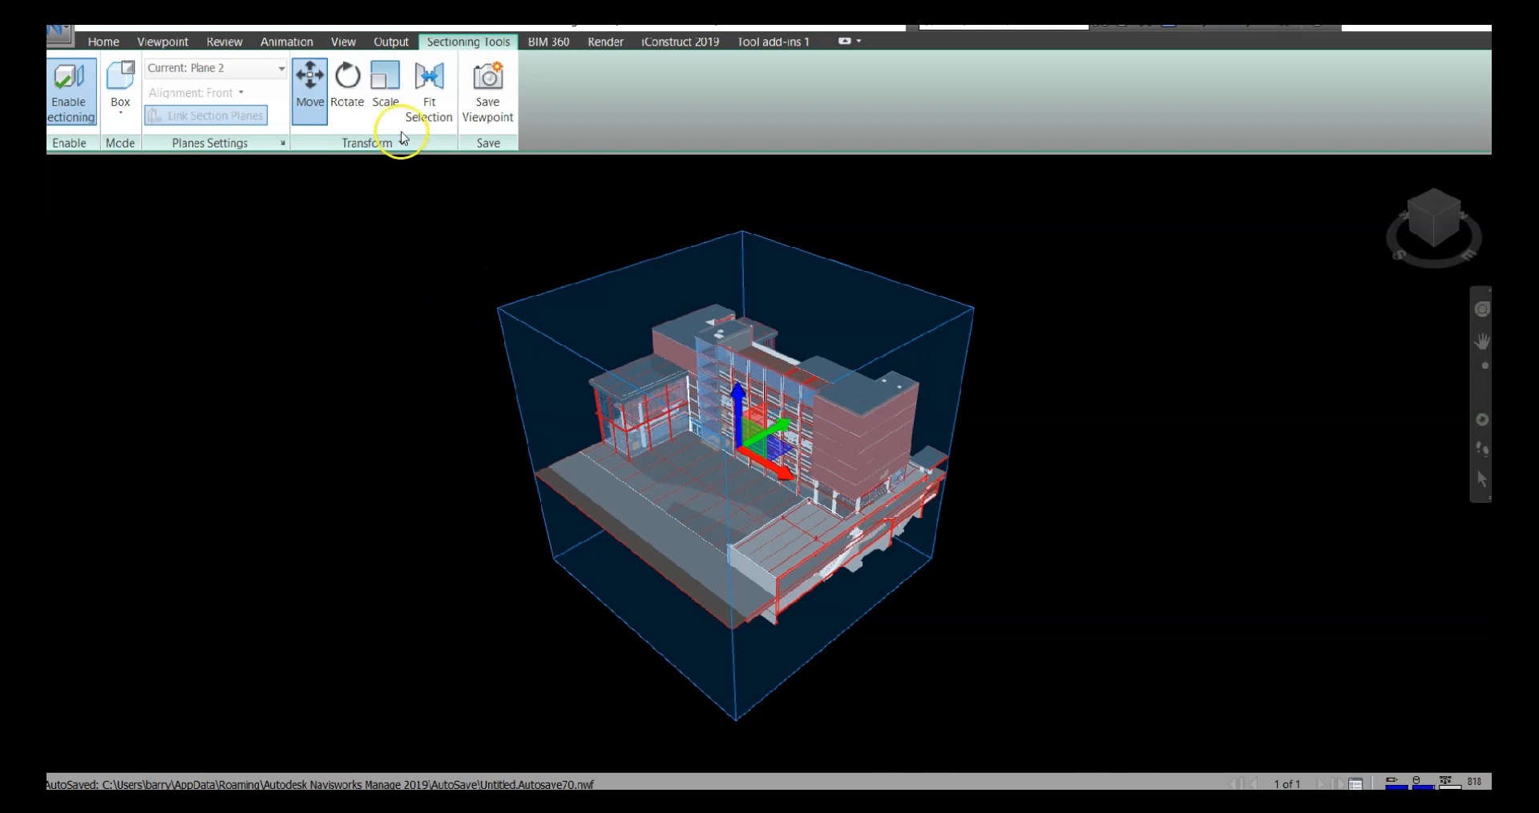
Scale the section box to widen it along its green axis across the building site
{"action": "left_click", "coordinate": [393, 111]}
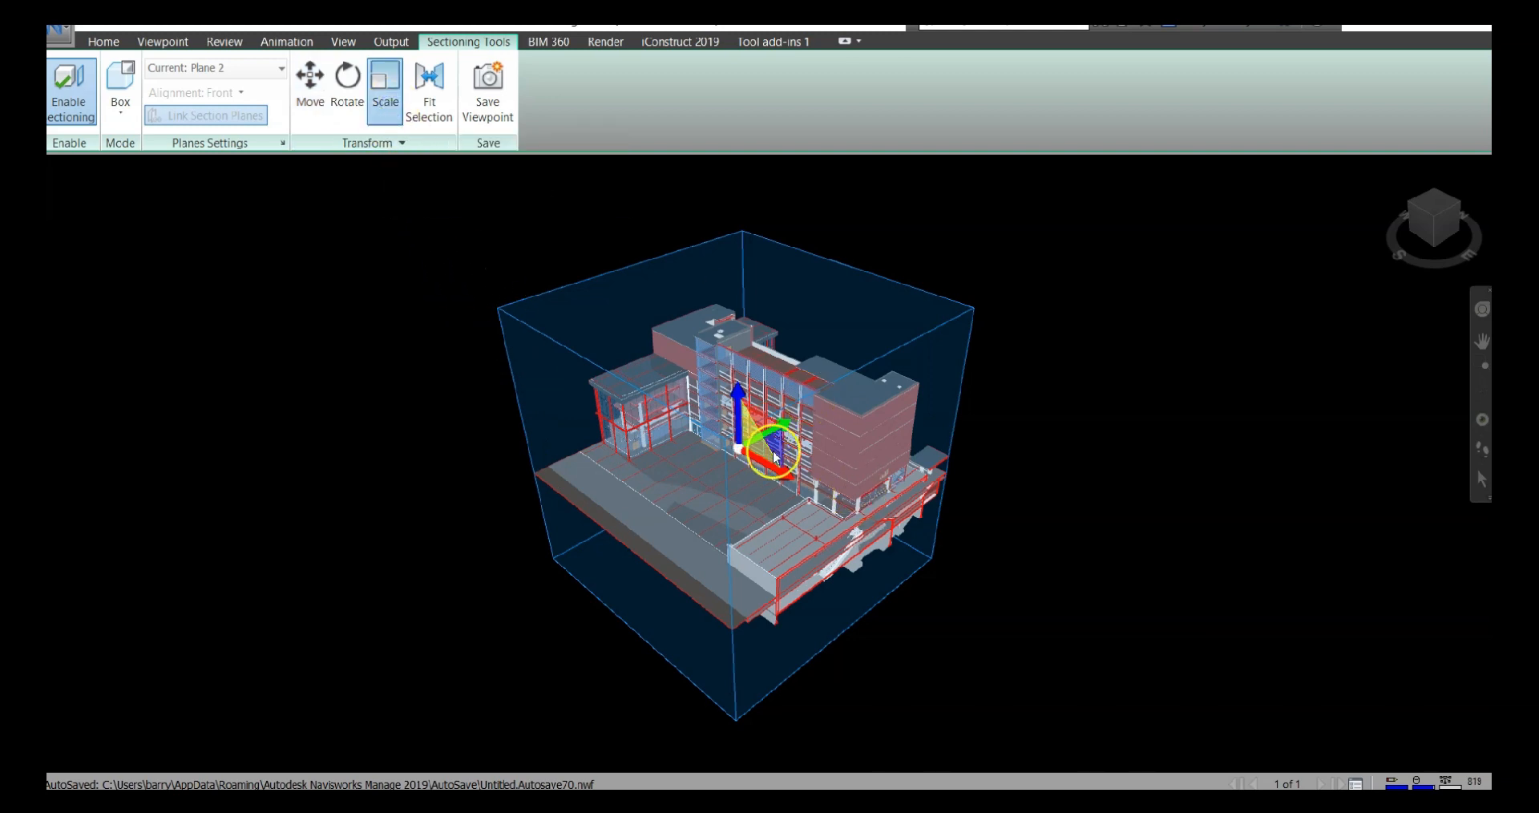
{"action": "left_click_drag", "start_coordinate": [752, 436], "coordinate": [809, 455]}
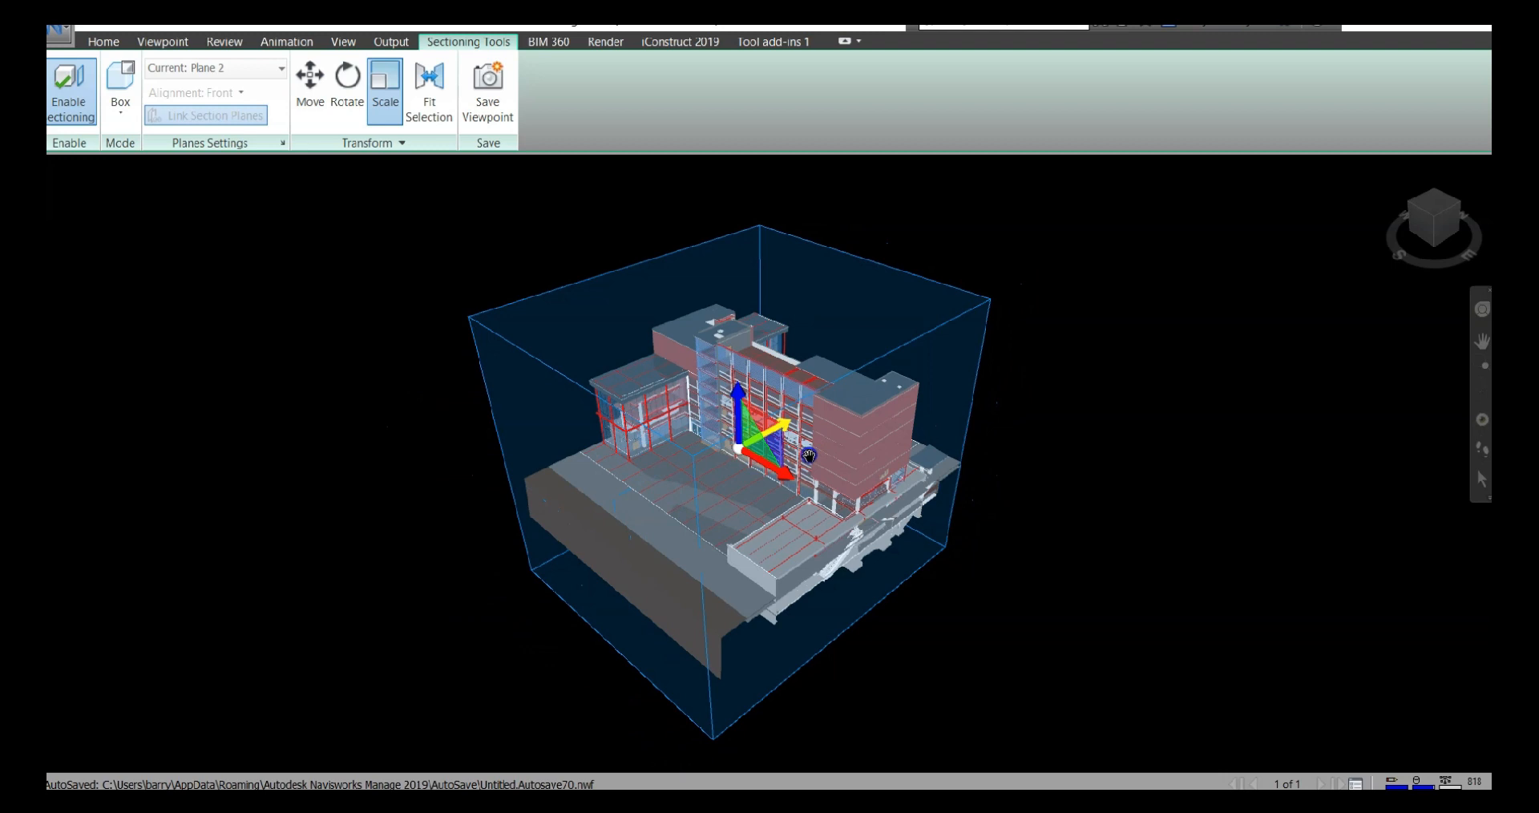
{"action": "mouse_move", "coordinate": [742, 398]}
{"action": "left_mouse_down"}
{"action": "mouse_move", "coordinate": [736, 415]}
{"action": "mouse_move", "coordinate": [747, 405]}
{"action": "left_mouse_up"}
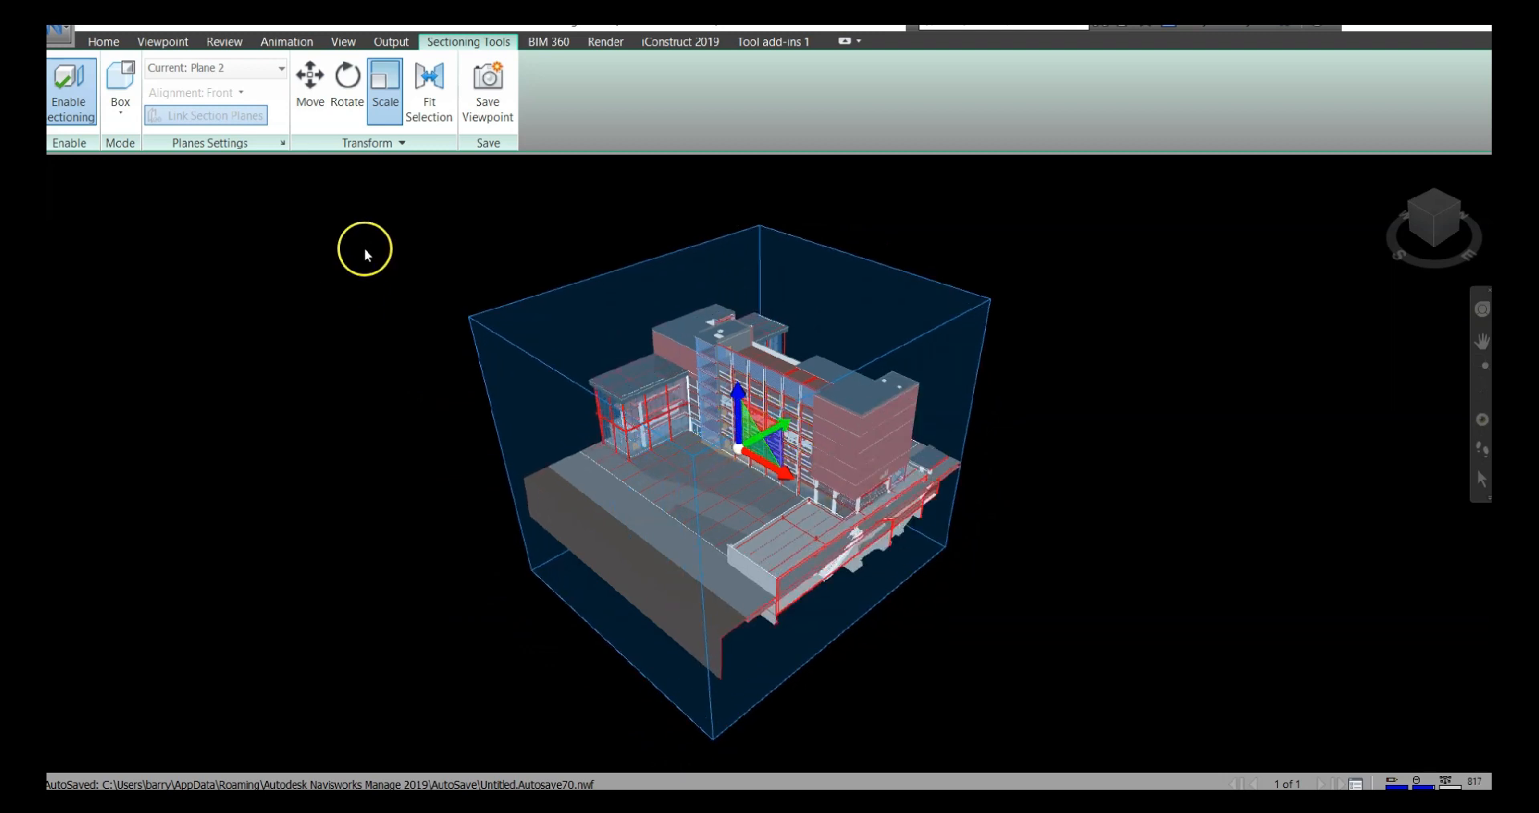
Move the section box vertically down to cut away the building's roofs, and fine-tune its height over the upper floor
{"action": "left_click", "coordinate": [321, 113]}
{"action": "left_click", "coordinate": [733, 395]}
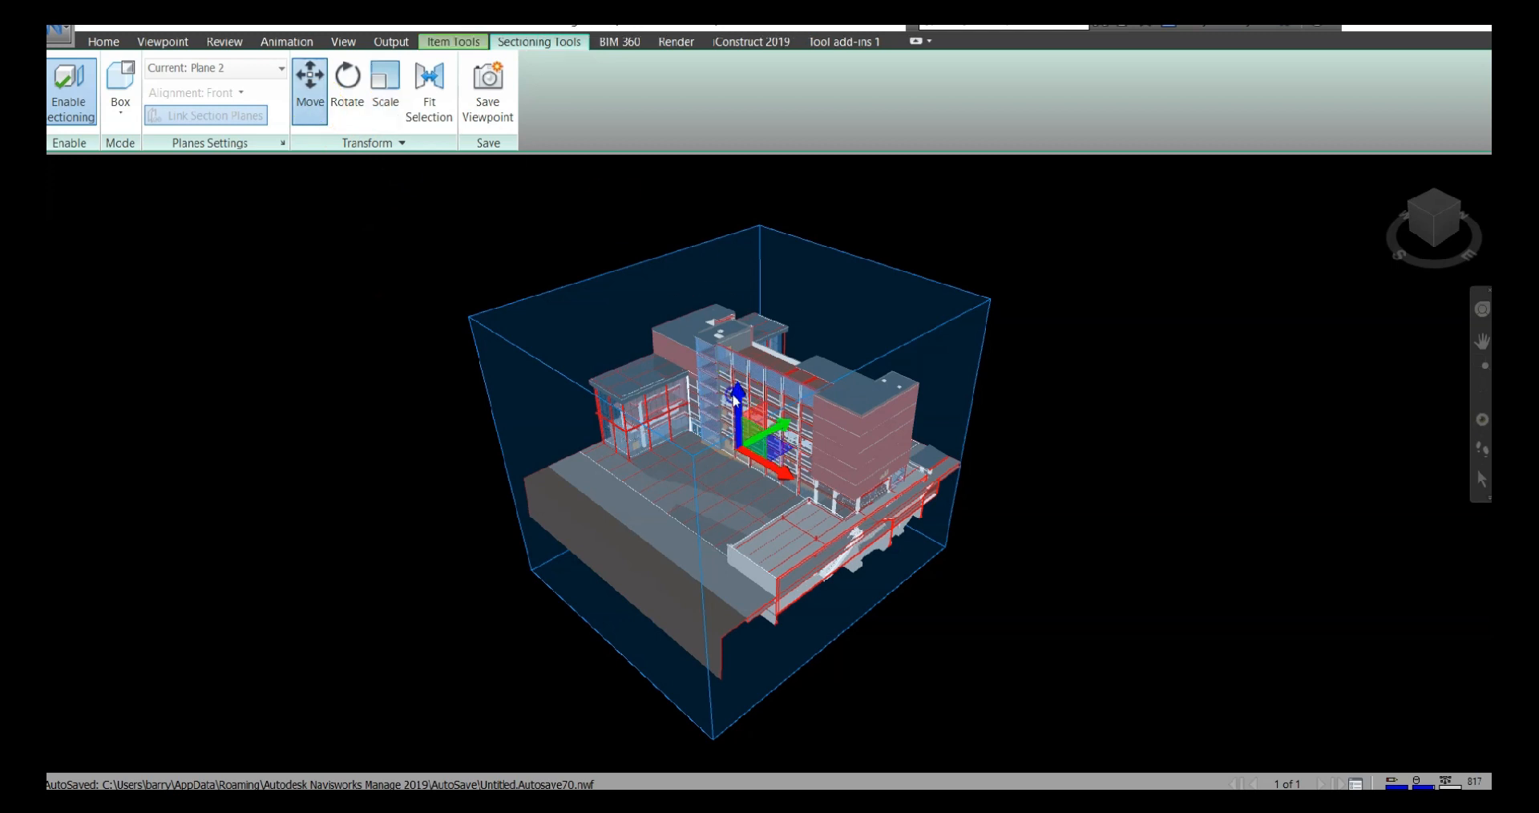
{"action": "left_click_drag", "start_coordinate": [737, 399], "coordinate": [754, 491]}
{"action": "scroll", "coordinate": [775, 446], "scroll_direction": "up", "scroll_amount": 8}
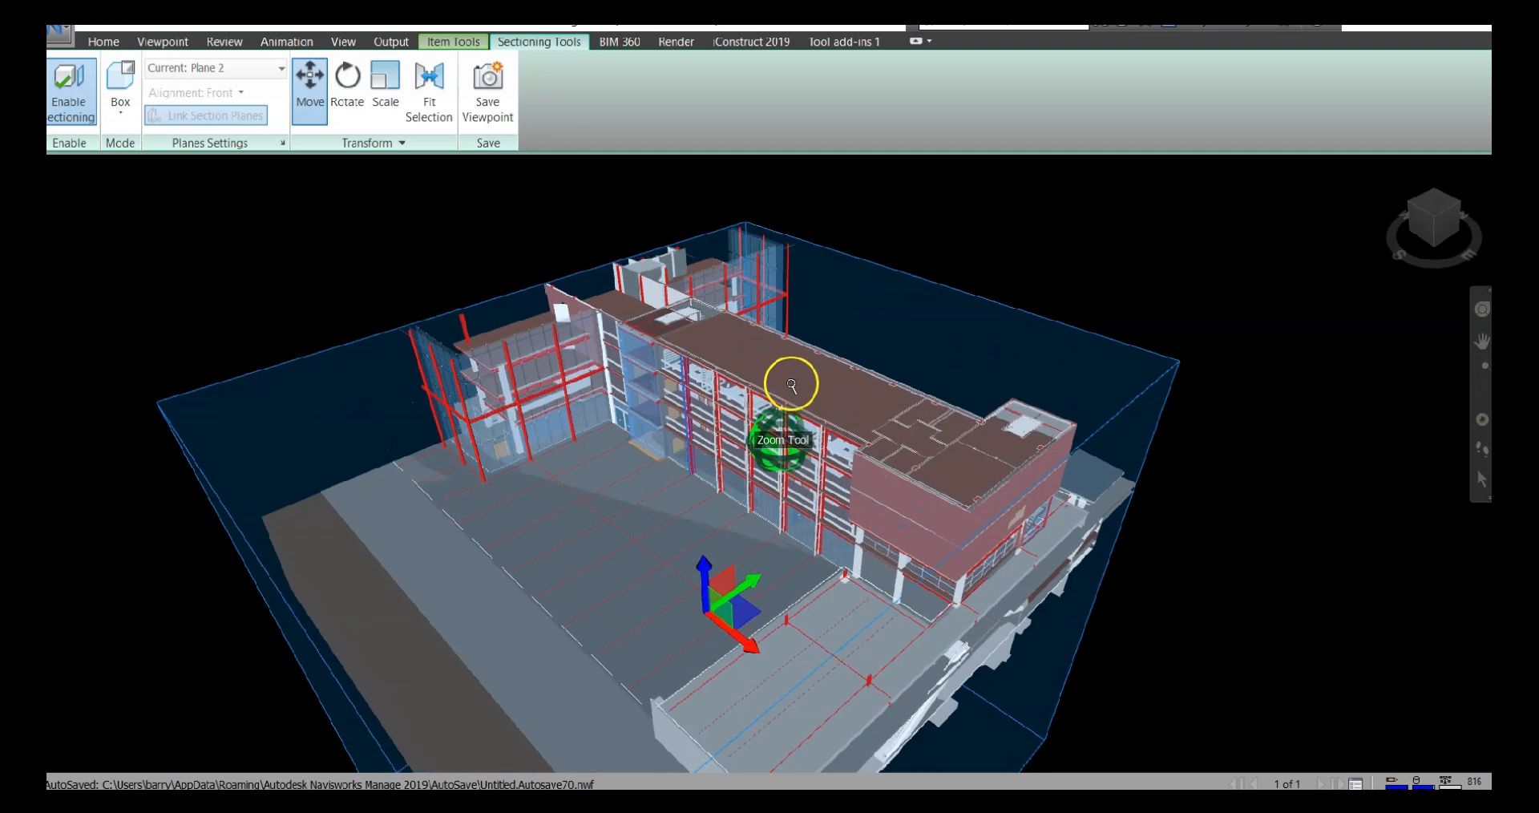
{"action": "scroll", "coordinate": [794, 380], "scroll_direction": "up", "scroll_amount": 4}
{"action": "scroll", "coordinate": [632, 684], "scroll_direction": "up", "scroll_amount": 3}
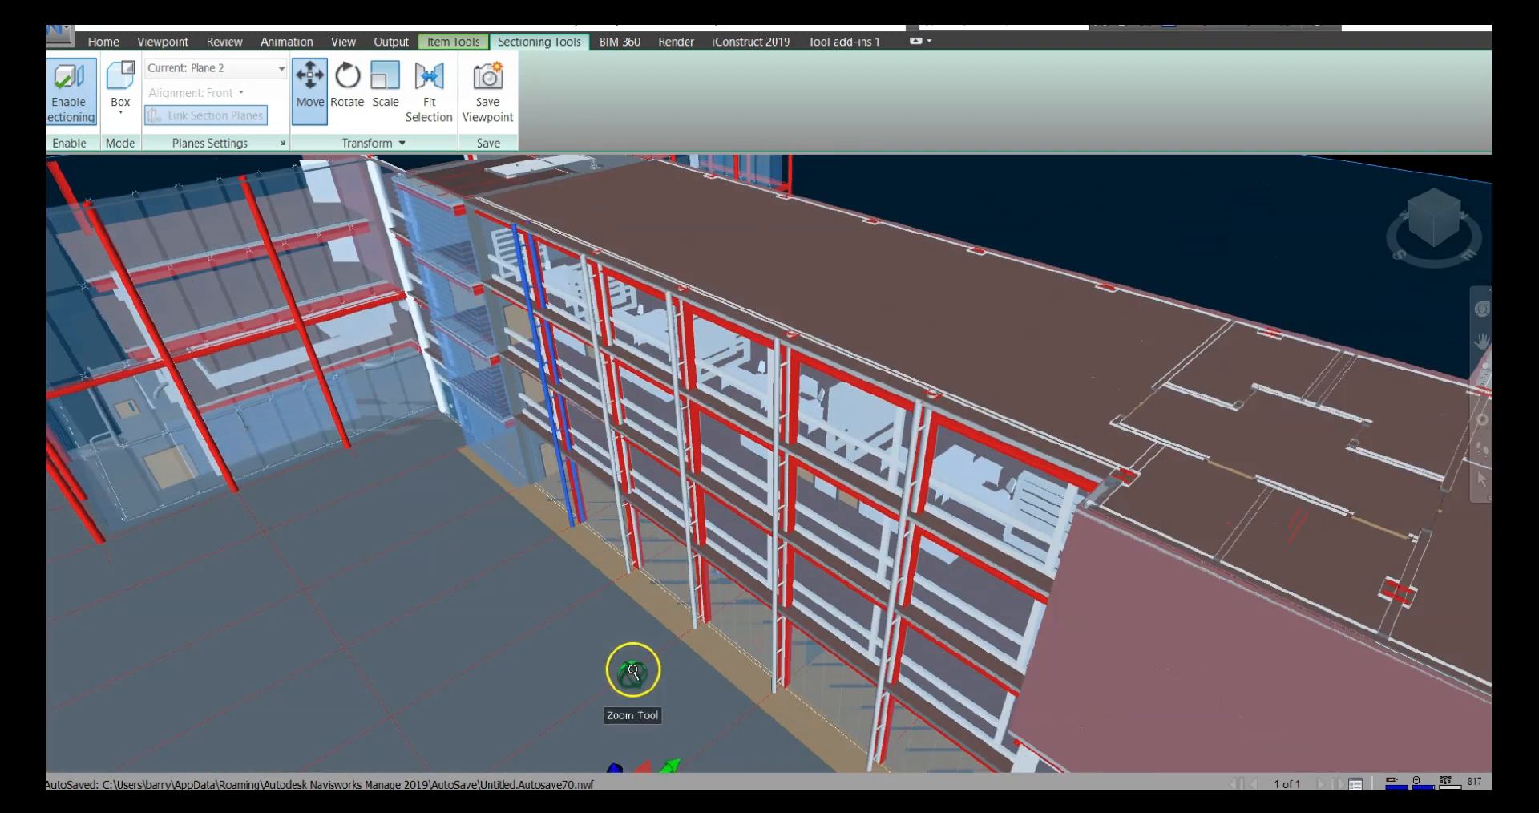
{"action": "middle_click_drag", "start_coordinate": [638, 547], "coordinate": [642, 460]}
{"action": "scroll", "coordinate": [642, 460], "scroll_direction": "up", "scroll_amount": 1}
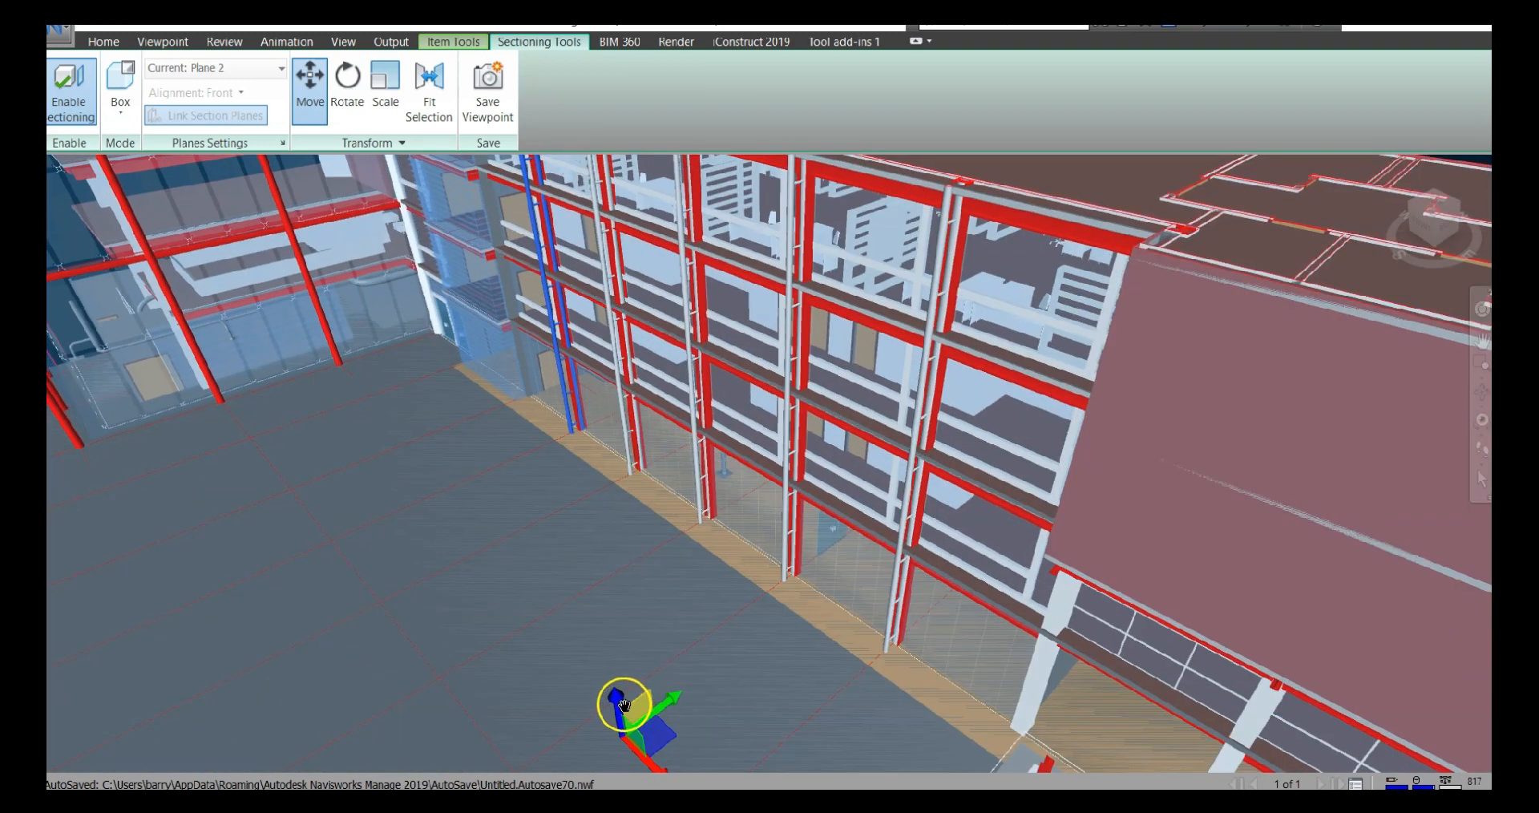
{"action": "mouse_move", "coordinate": [619, 697]}
{"action": "left_mouse_down"}
{"action": "mouse_move", "coordinate": [610, 739]}
{"action": "mouse_move", "coordinate": [613, 679]}
{"action": "left_mouse_up"}
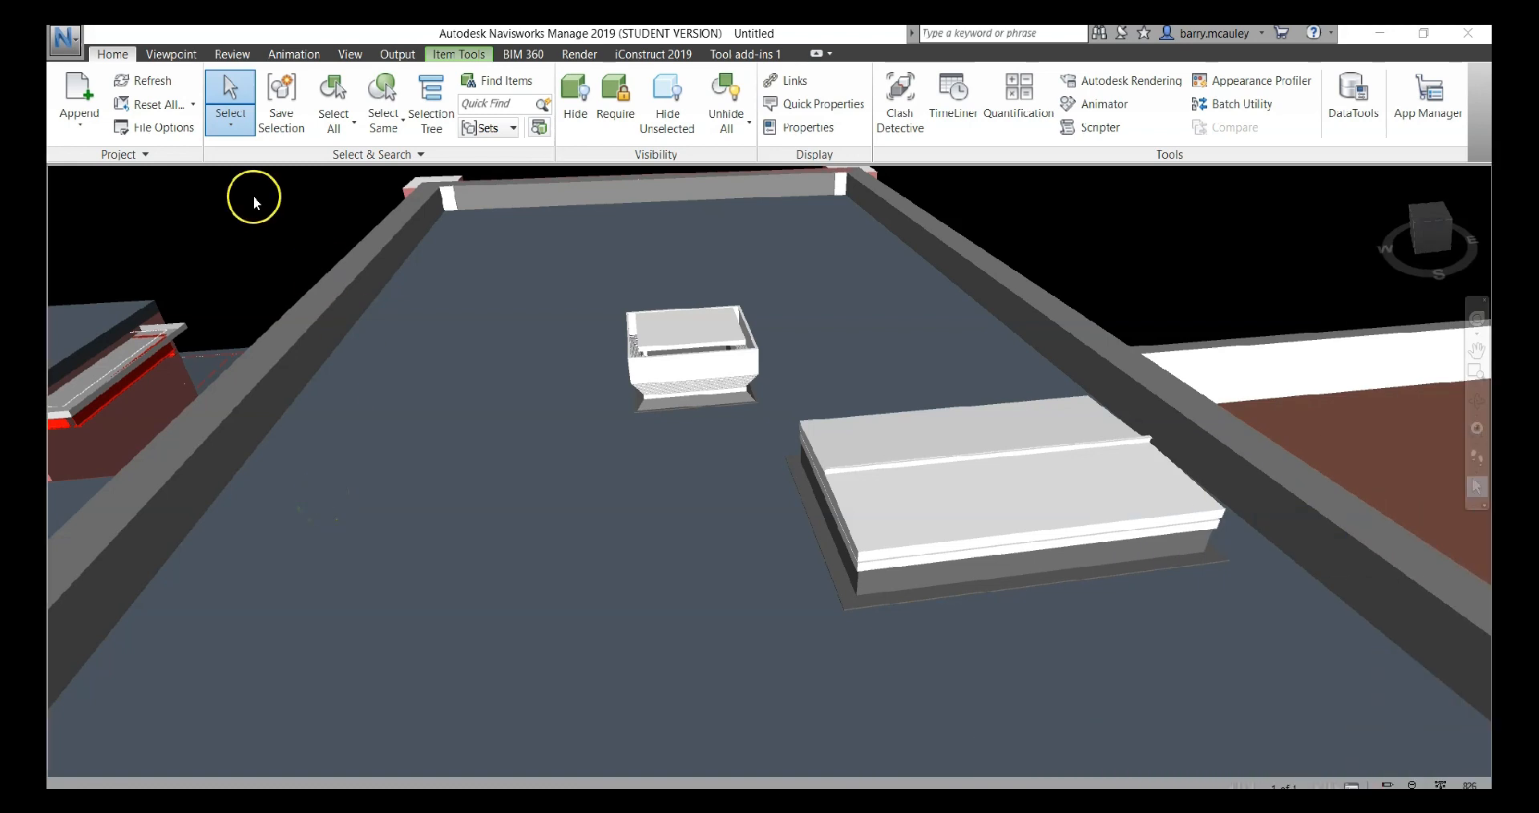
Measure the front top edge of the large rooftop unit corner to corner with Point to Point
{"action": "left_click", "coordinate": [218, 54]}
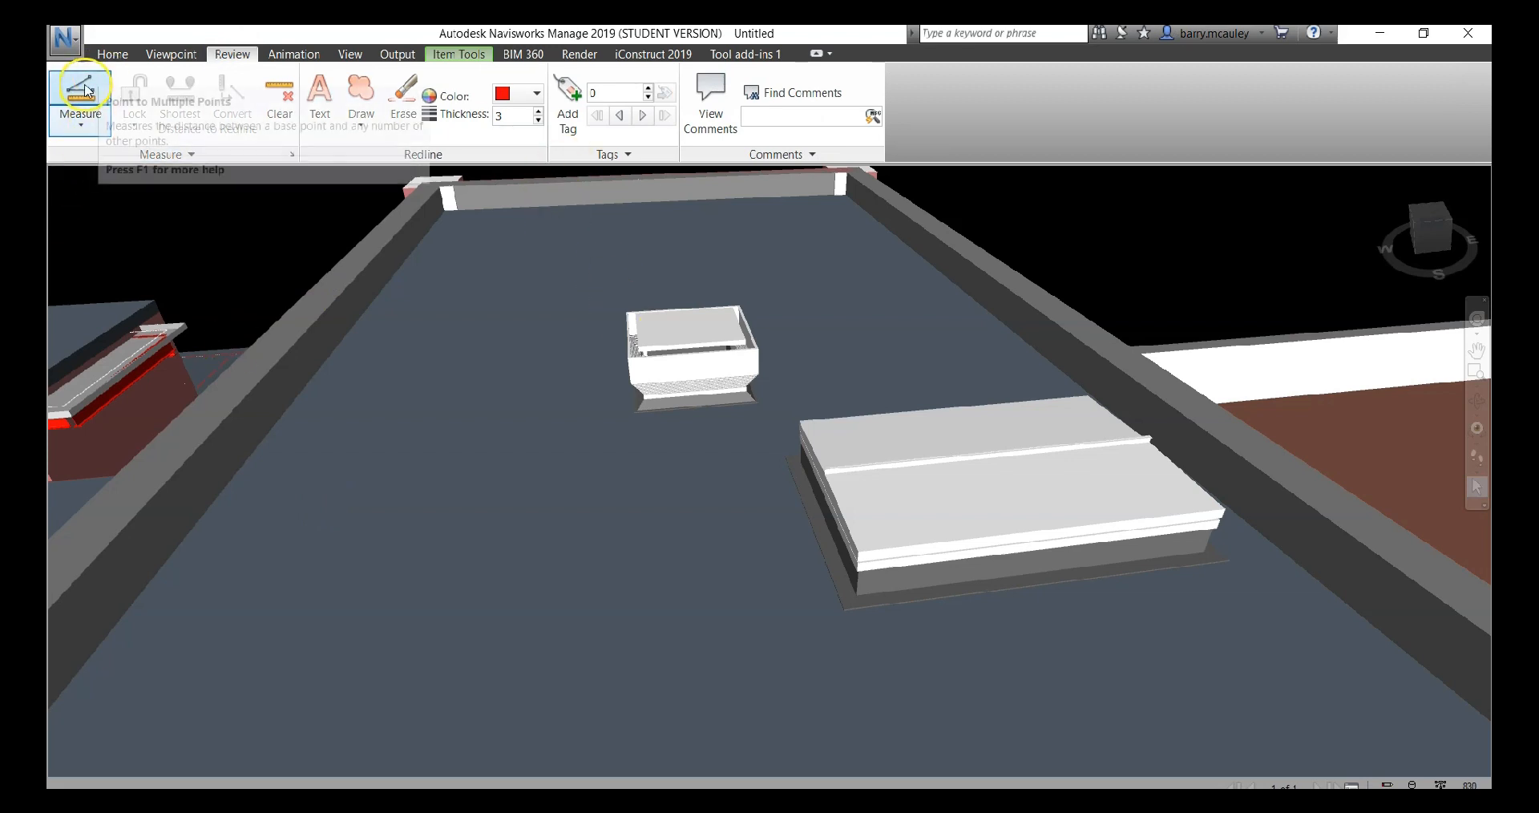
{"action": "left_click", "coordinate": [80, 119]}
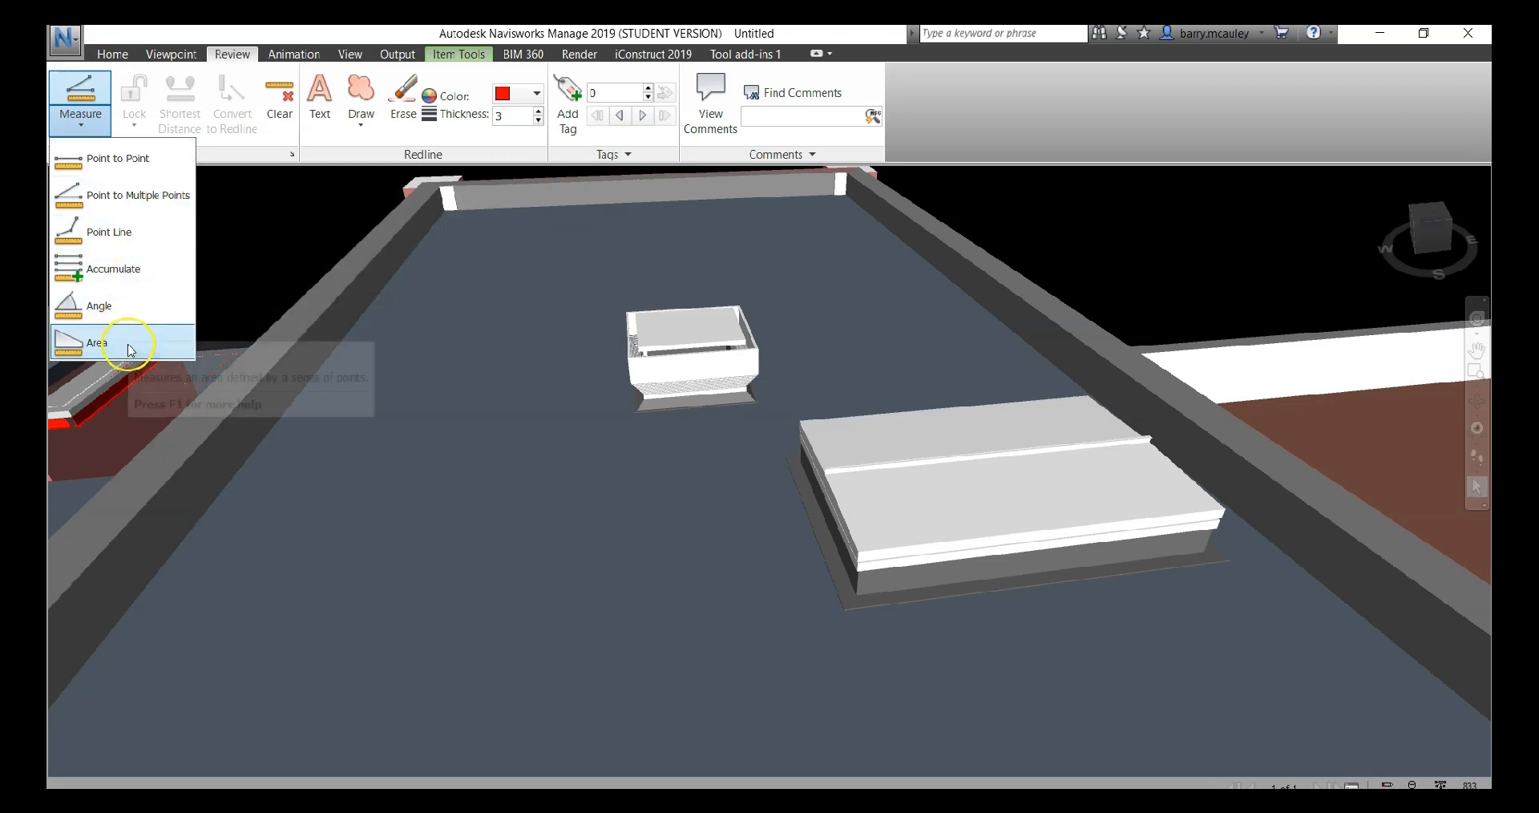
{"action": "left_click", "coordinate": [114, 165]}
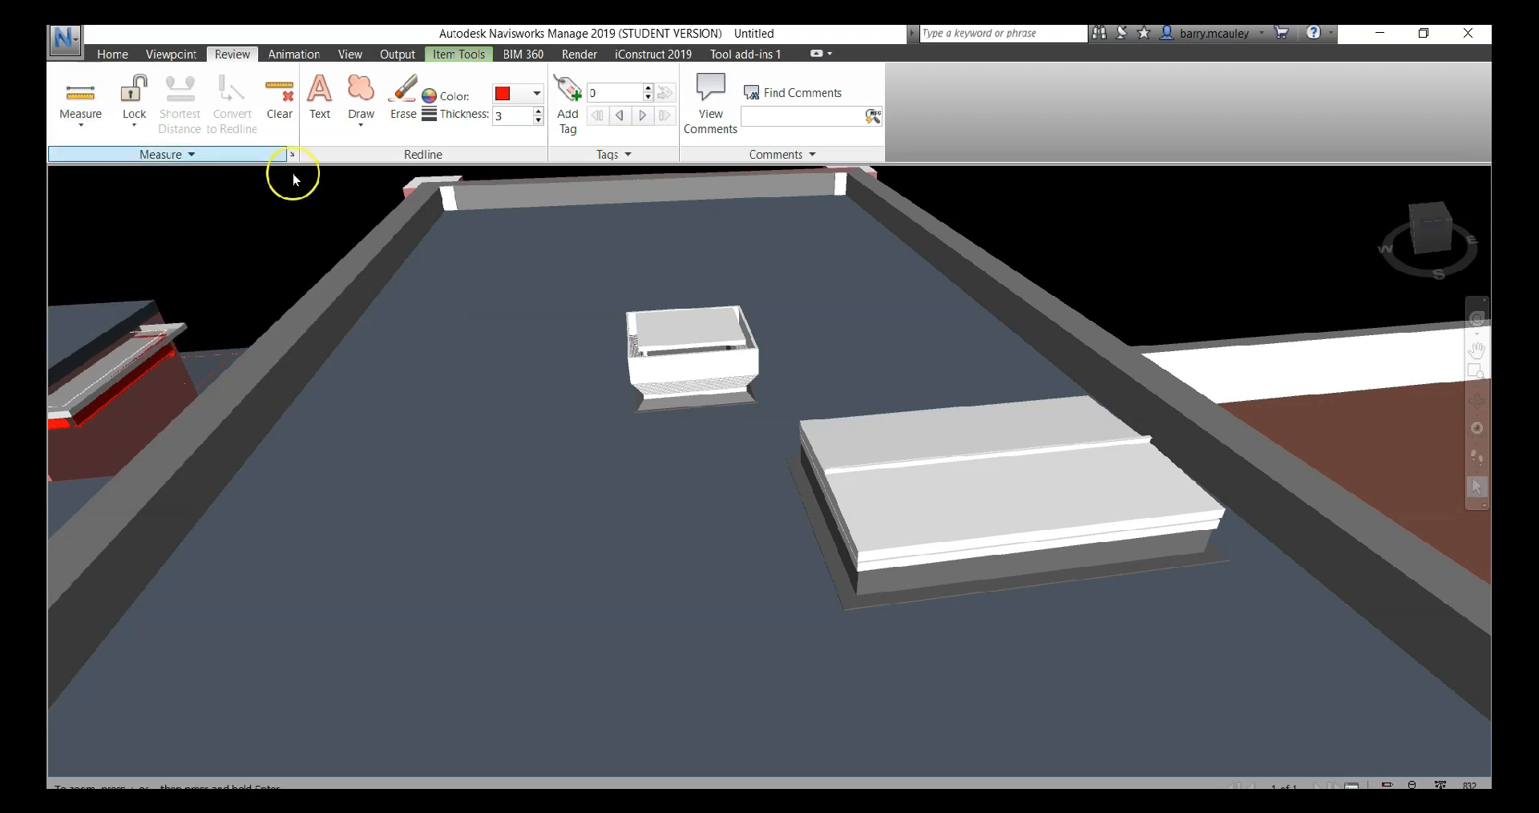
{"action": "left_click", "coordinate": [857, 555]}
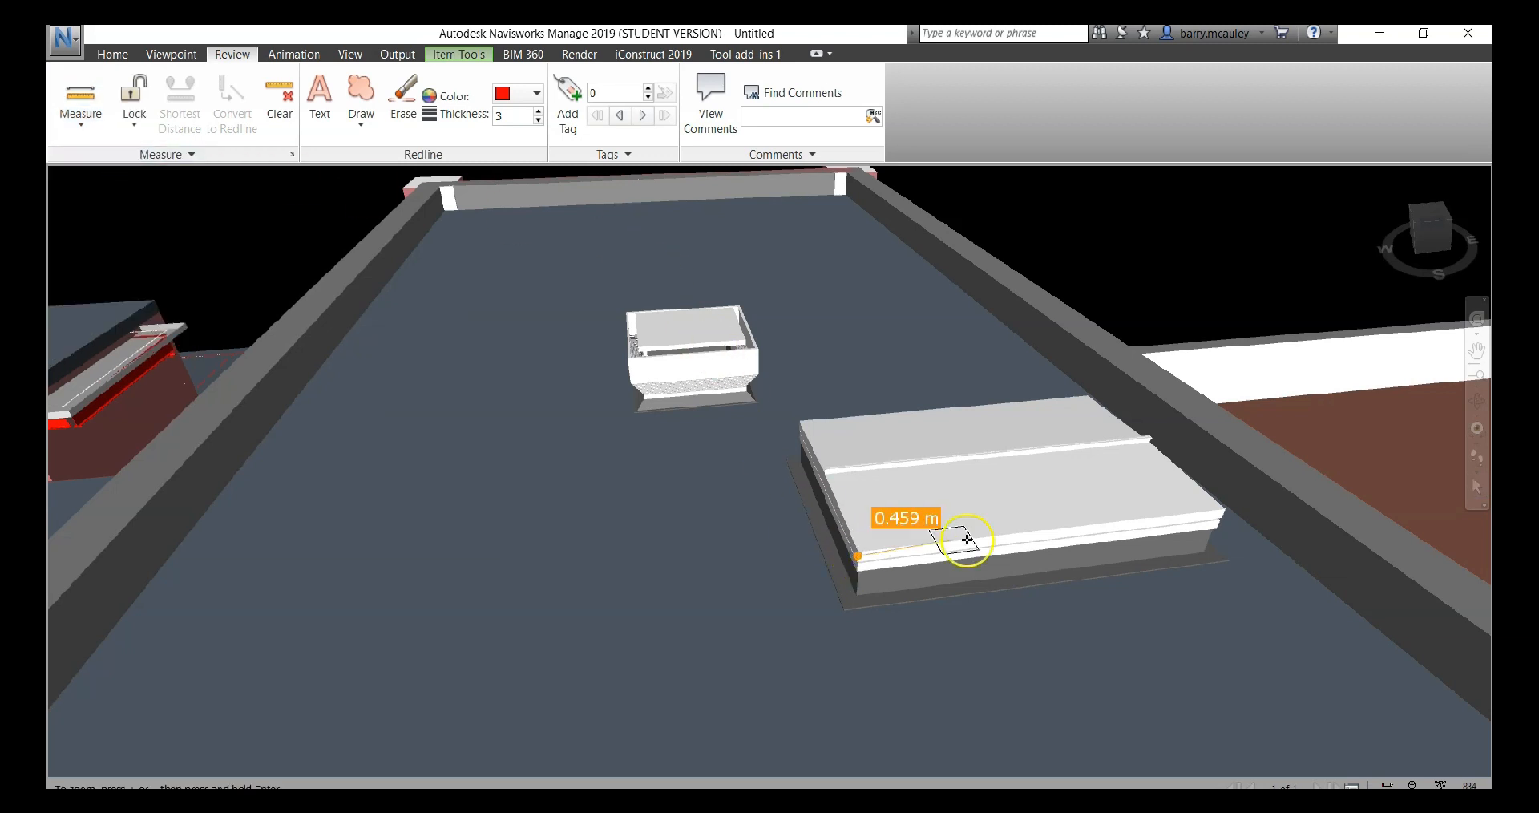
{"action": "left_click", "coordinate": [1224, 510]}
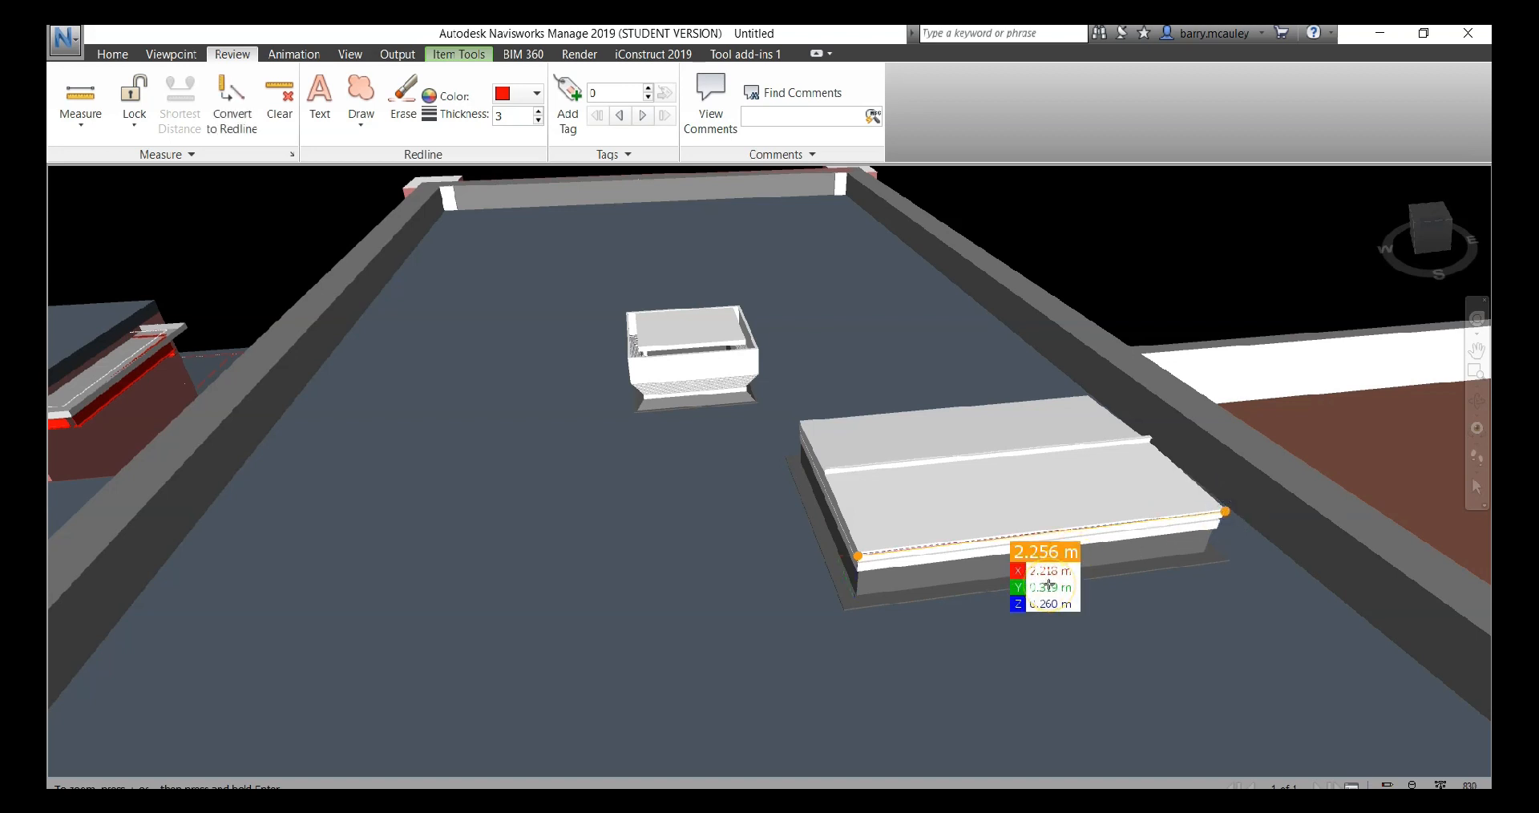
Measure from the small roof unit's front corner to its other top corners with Point to Multiple Points
{"action": "left_click", "coordinate": [70, 126]}
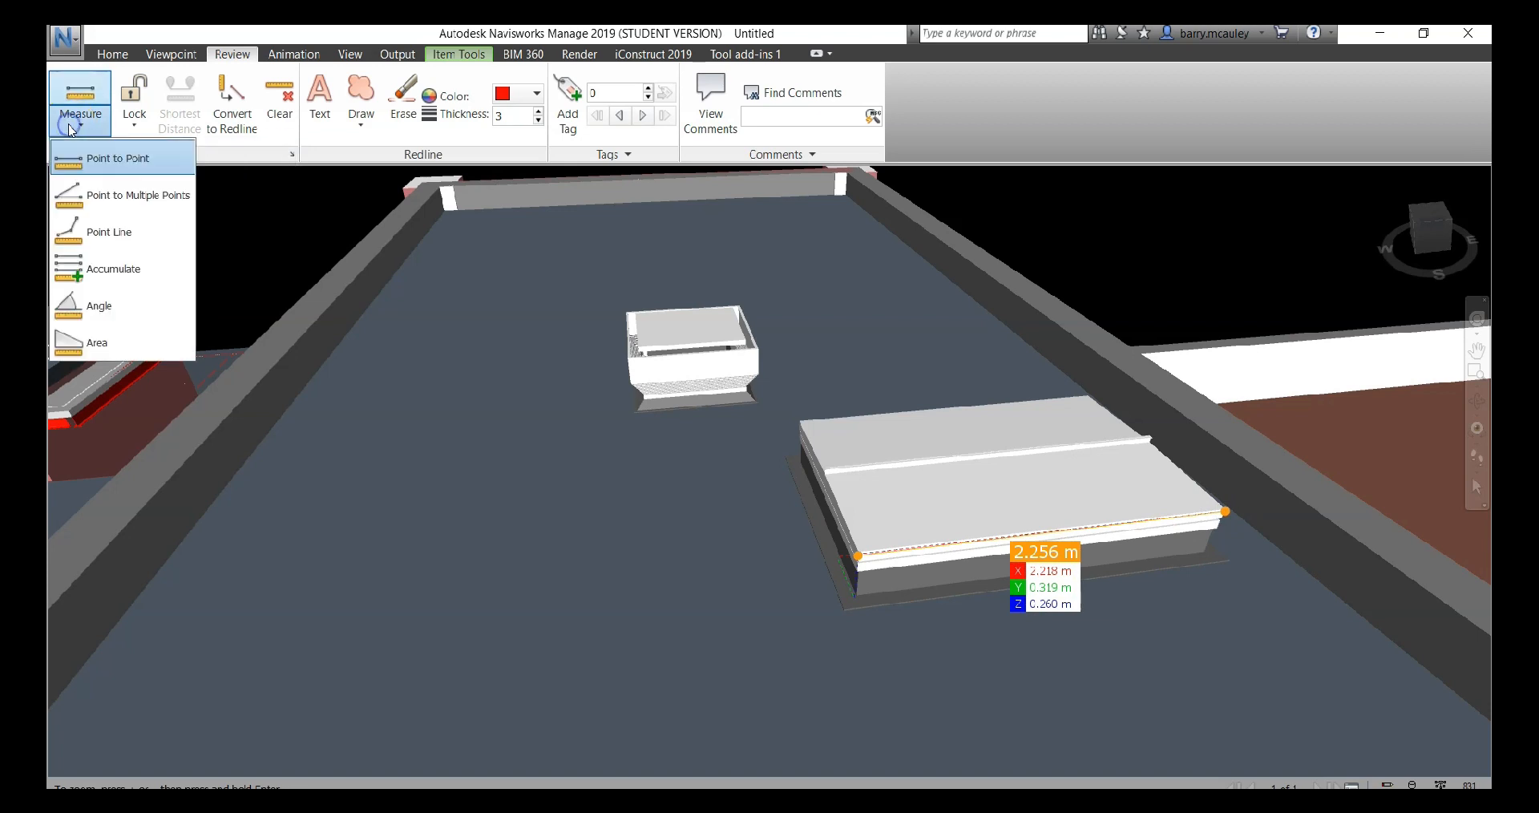
{"action": "left_click", "coordinate": [128, 195]}
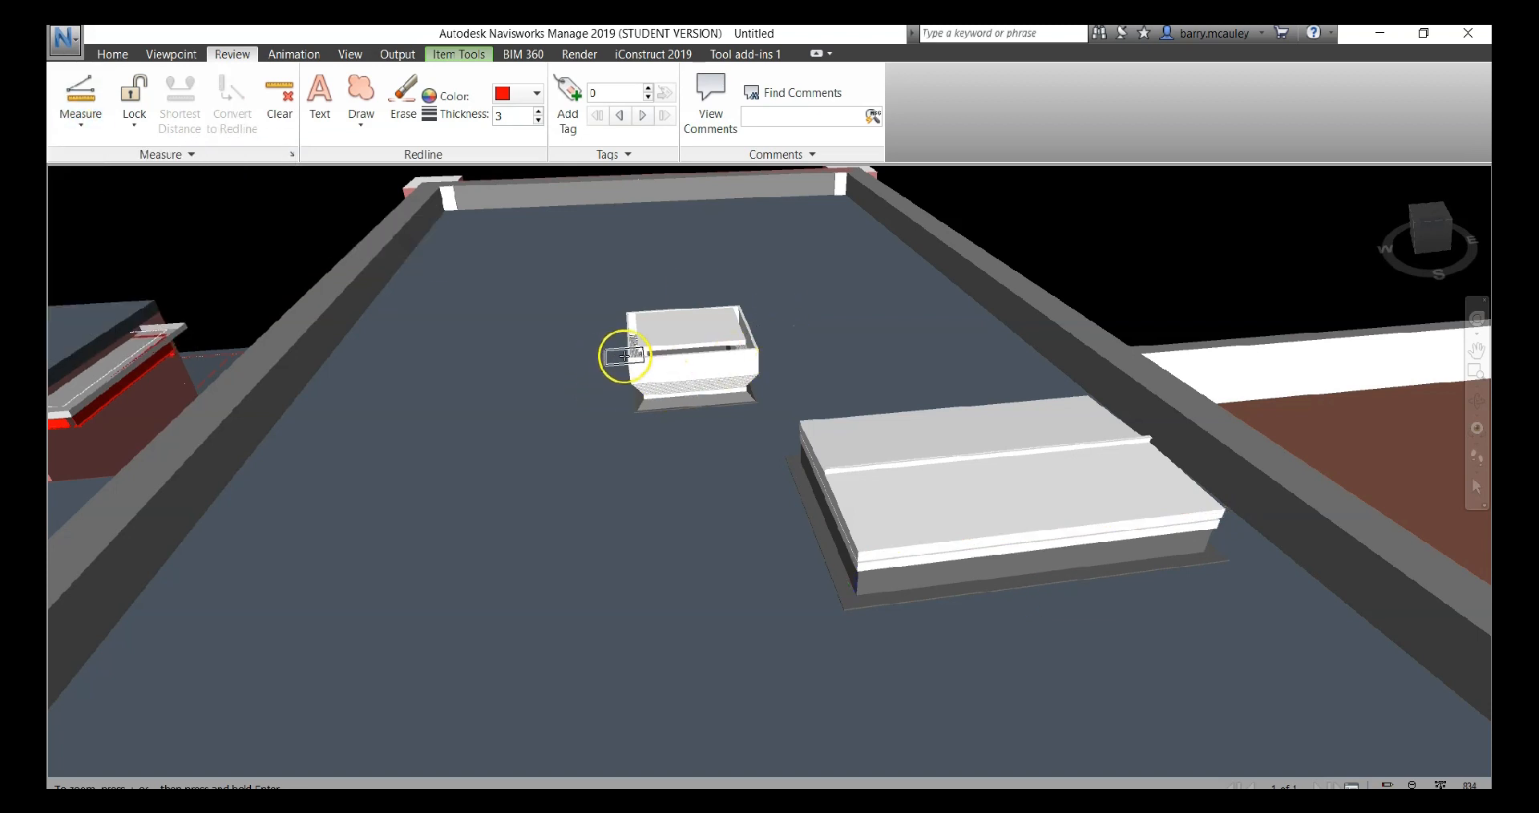
{"action": "left_click", "coordinate": [758, 348]}
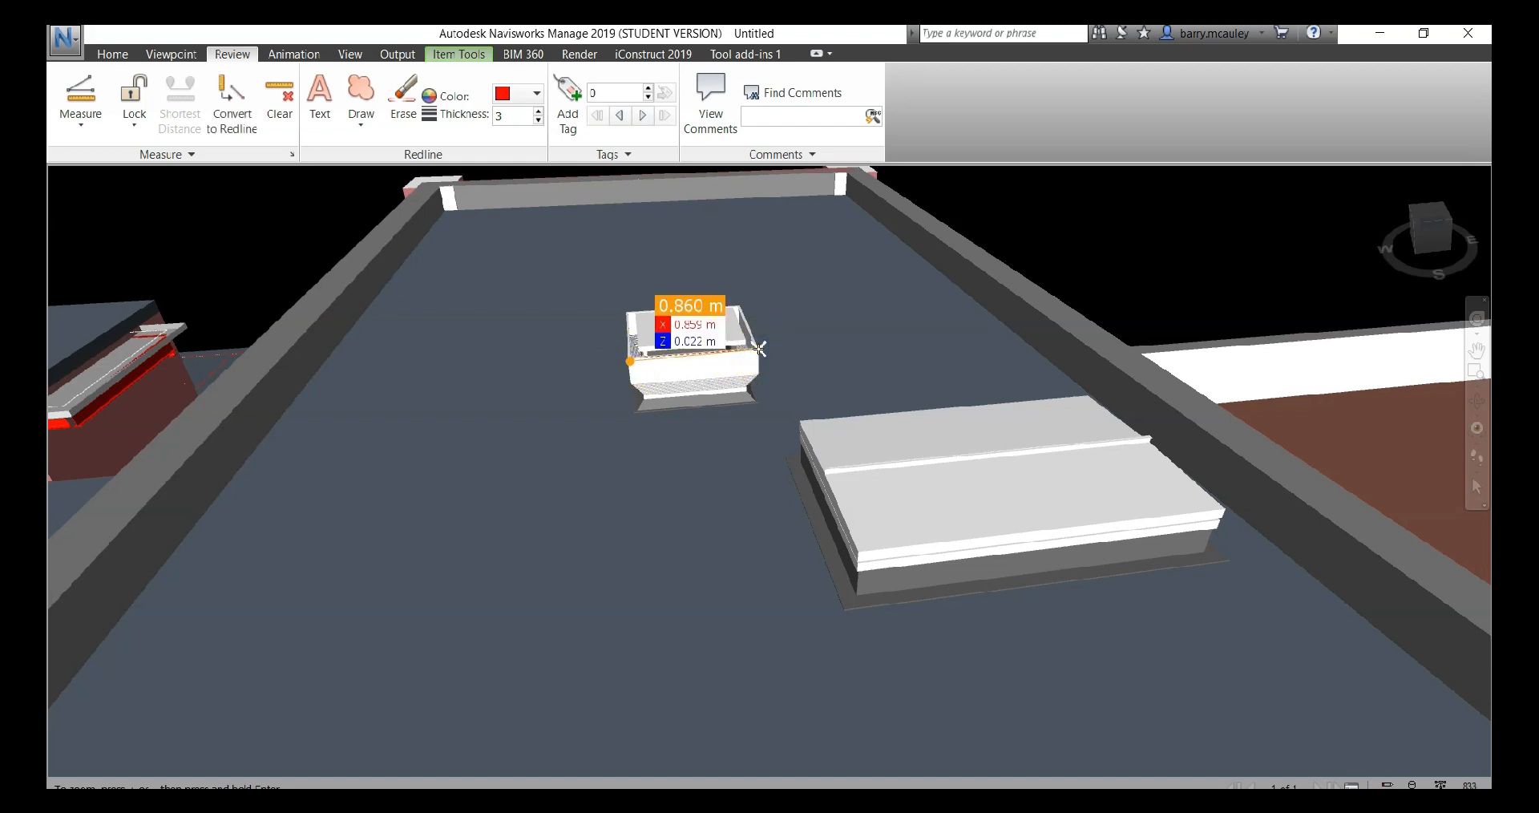
{"action": "left_click", "coordinate": [740, 305]}
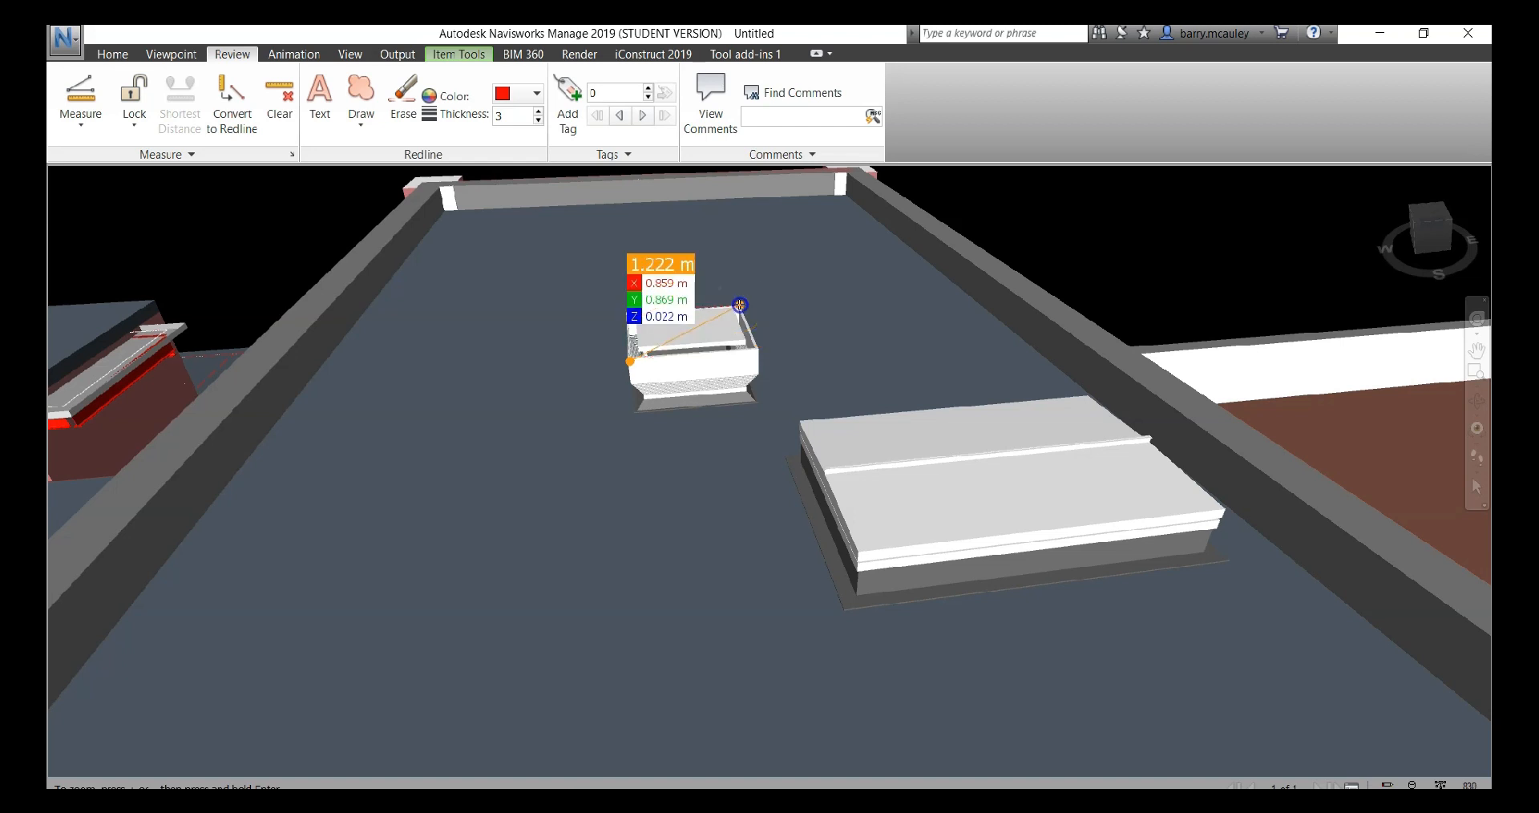
{"action": "left_click", "coordinate": [626, 308]}
Measure the top surface area of the large rooftop unit through its four corners
{"action": "left_click", "coordinate": [78, 131]}
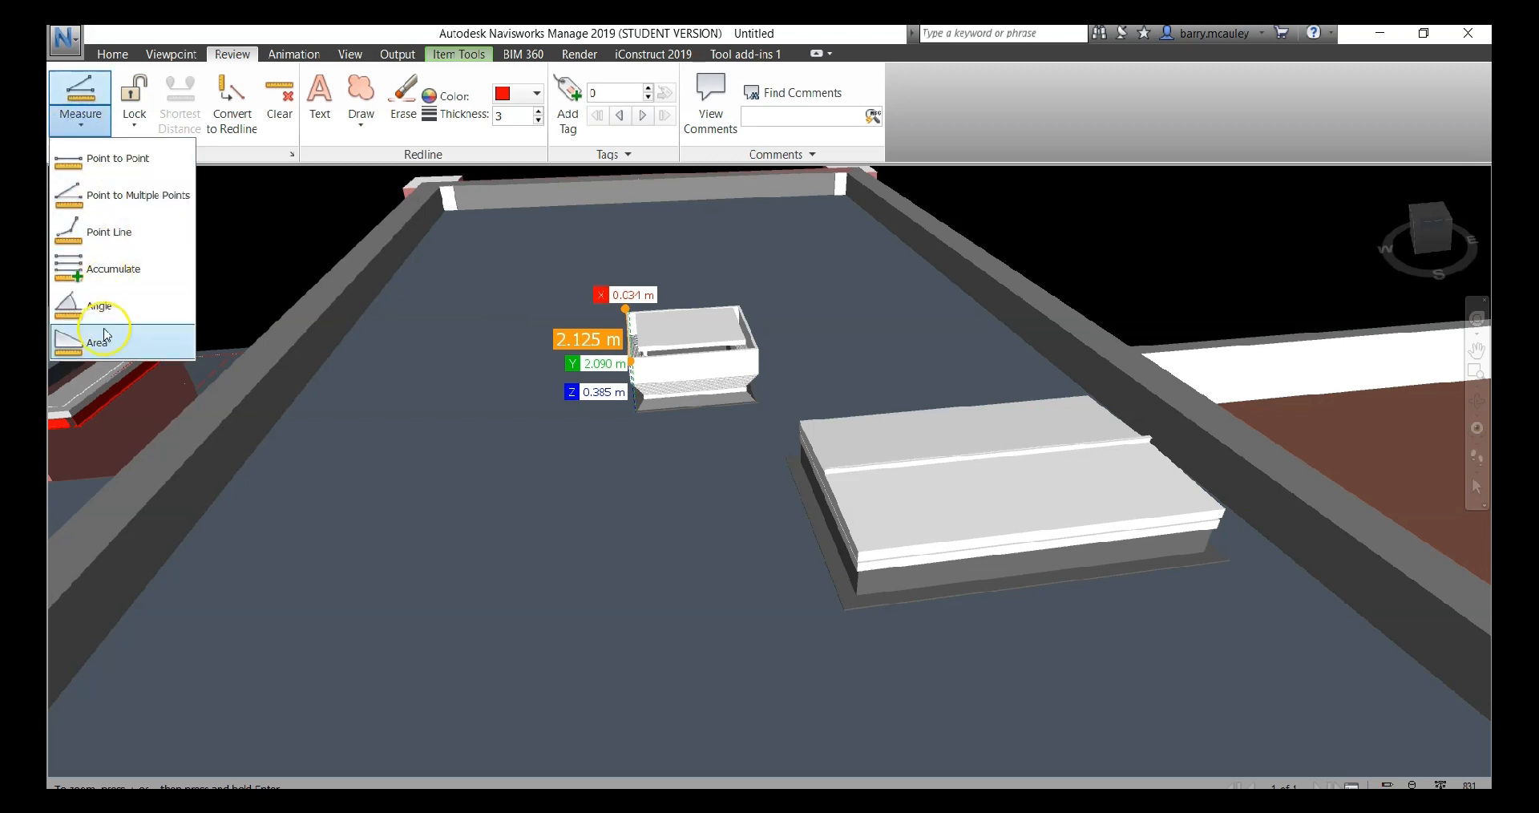
{"action": "left_click", "coordinate": [99, 337]}
{"action": "left_click", "coordinate": [797, 418]}
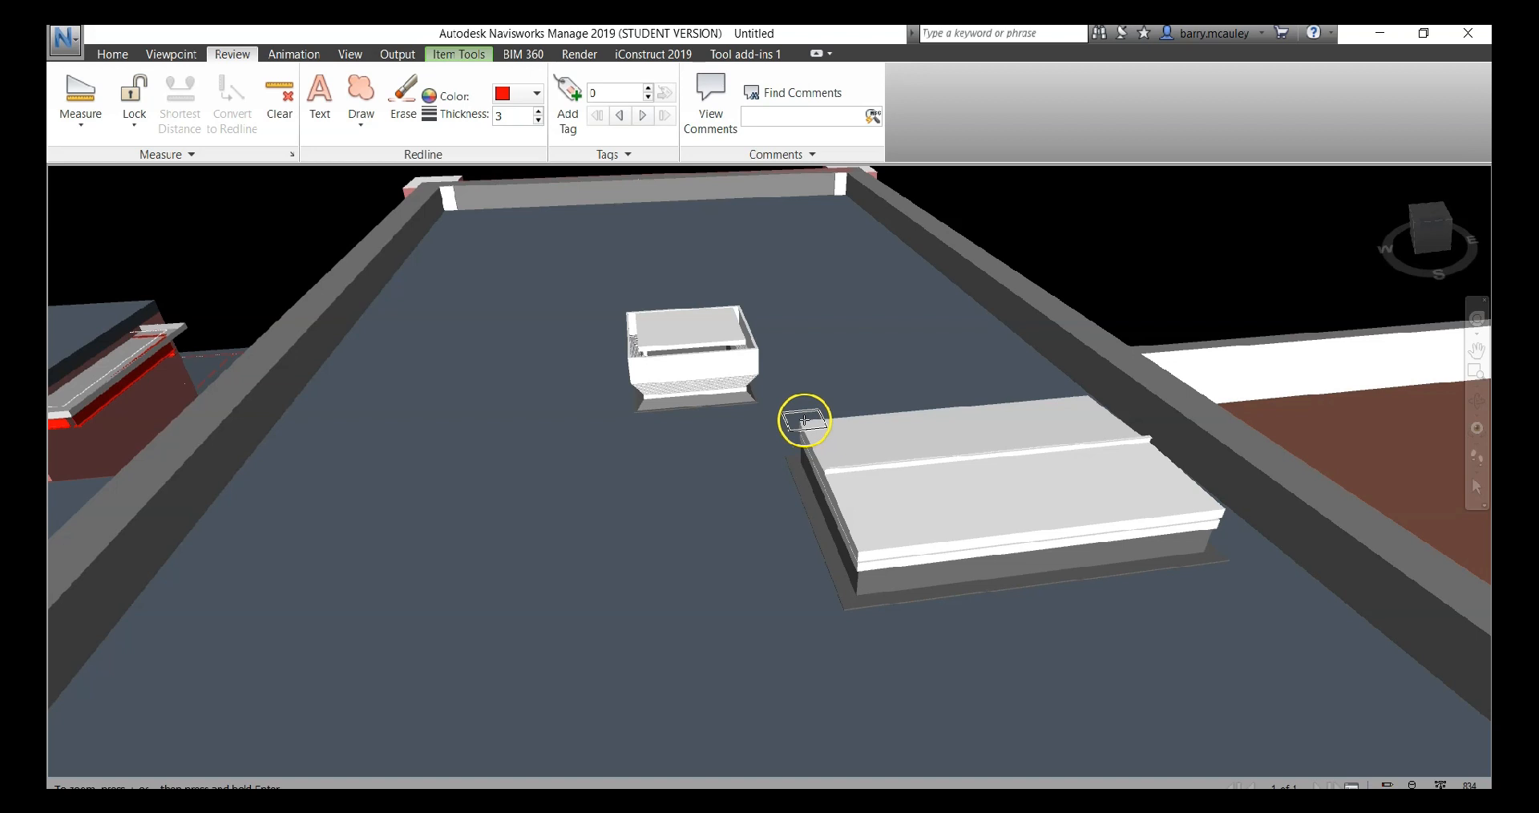
{"action": "left_click", "coordinate": [800, 420]}
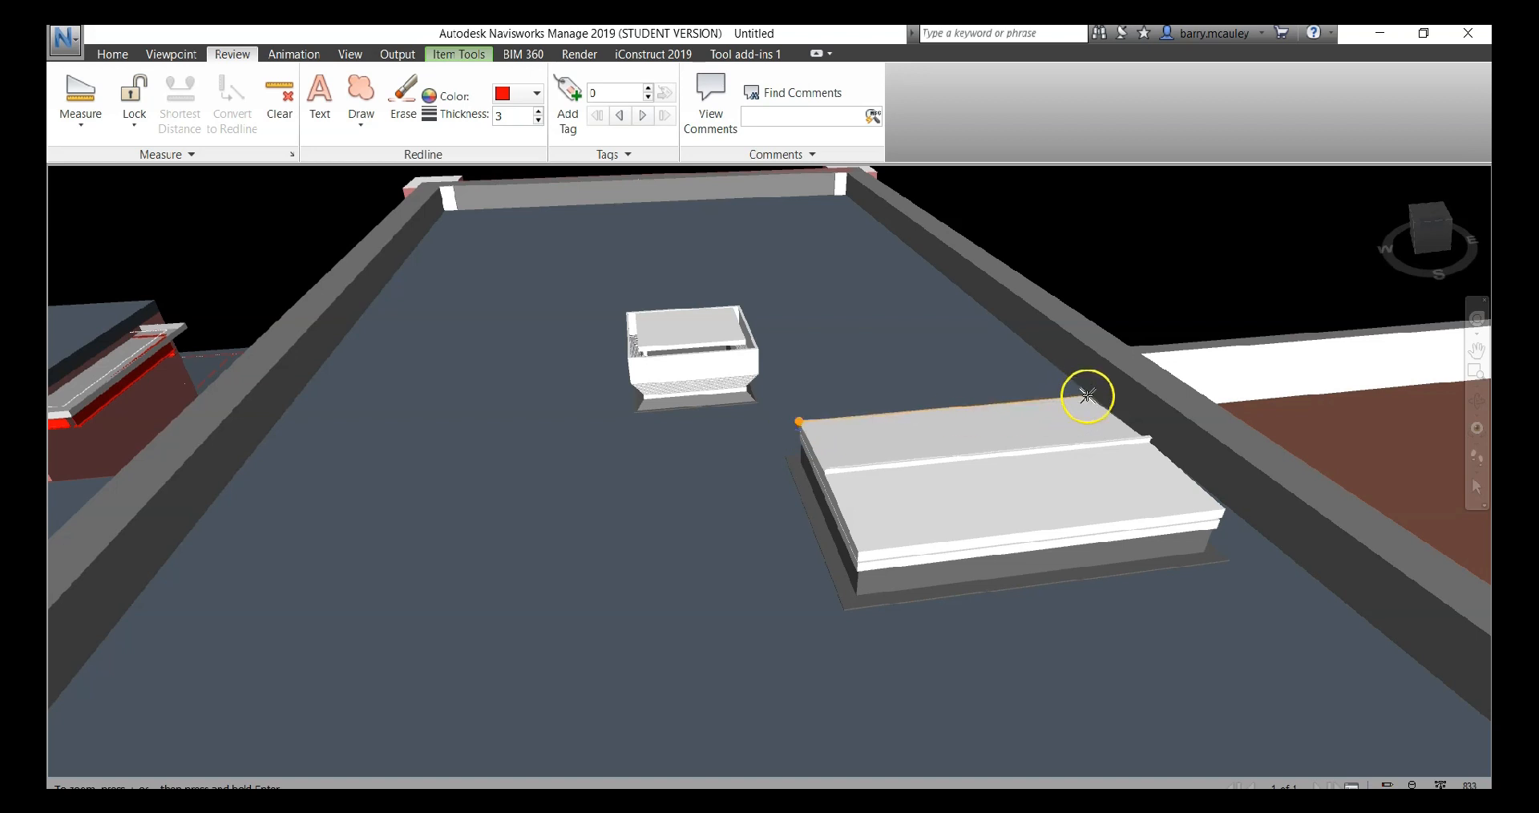
{"action": "left_click", "coordinate": [1225, 509]}
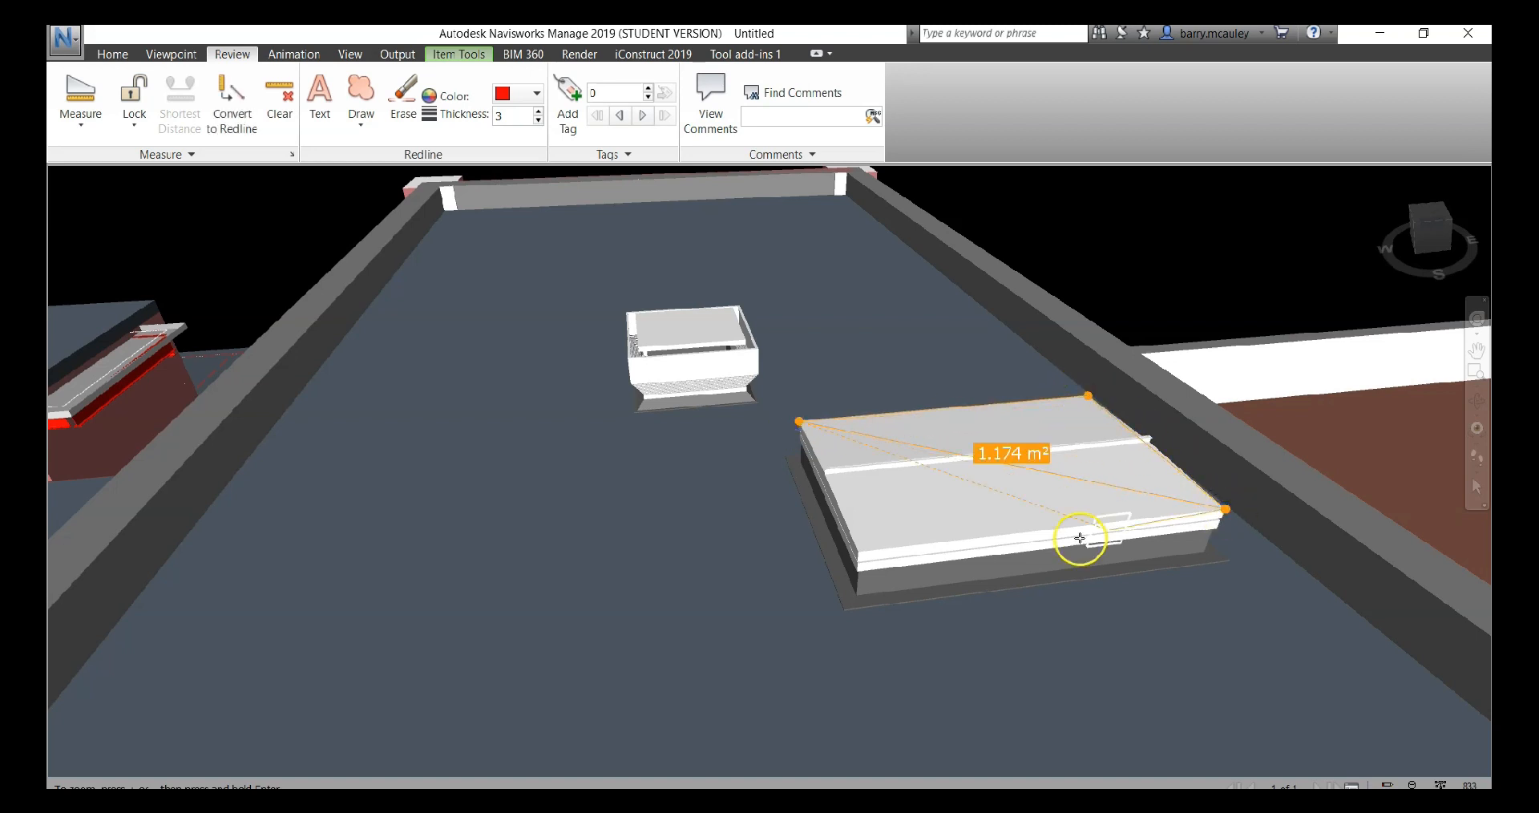
{"action": "left_click", "coordinate": [859, 554]}
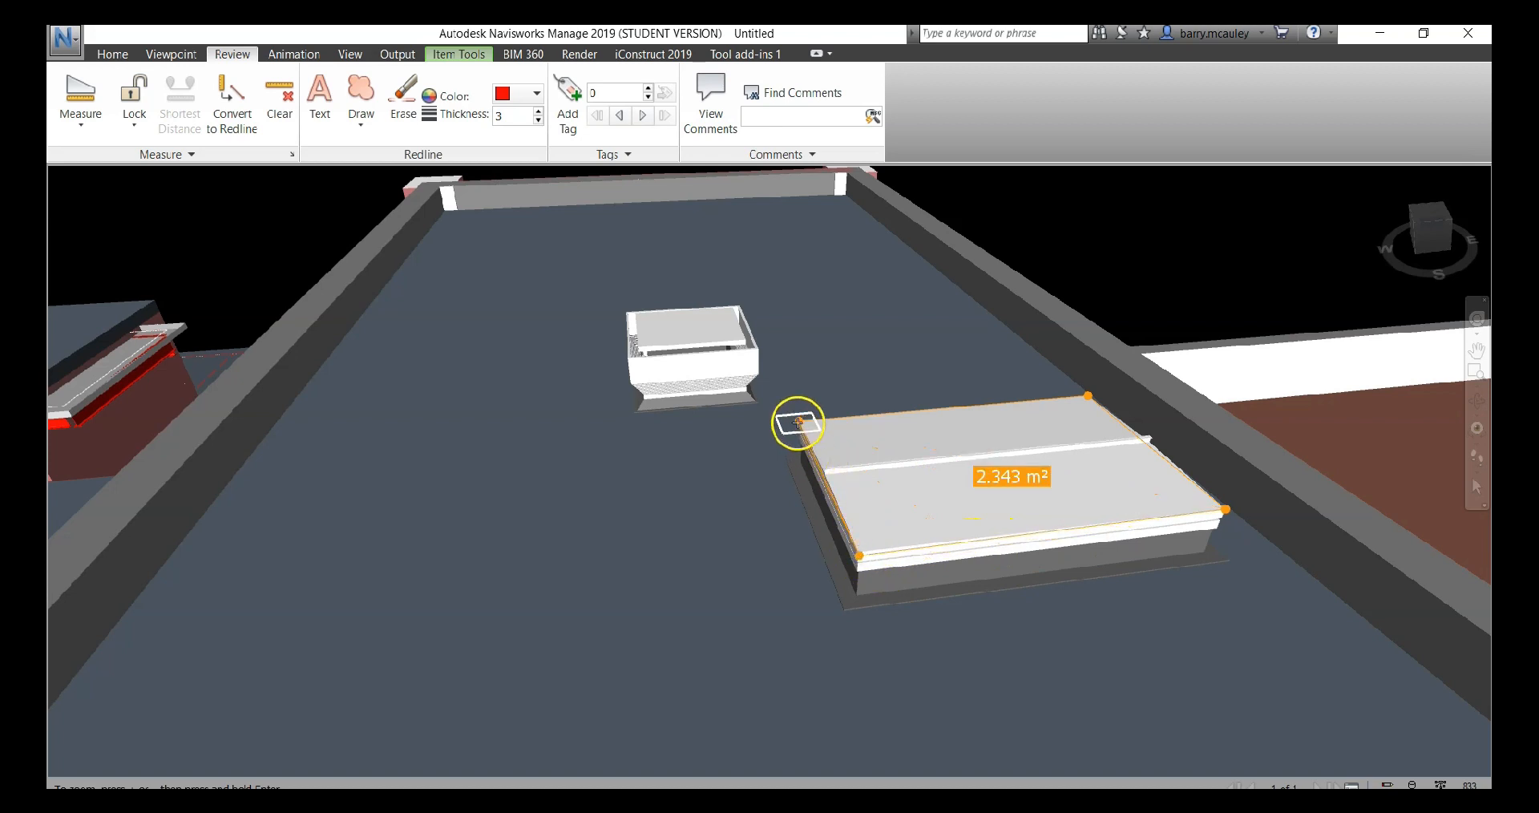
Measure the angle between the side and lower edges of the small roof unit's front face
{"action": "left_click", "coordinate": [80, 125]}
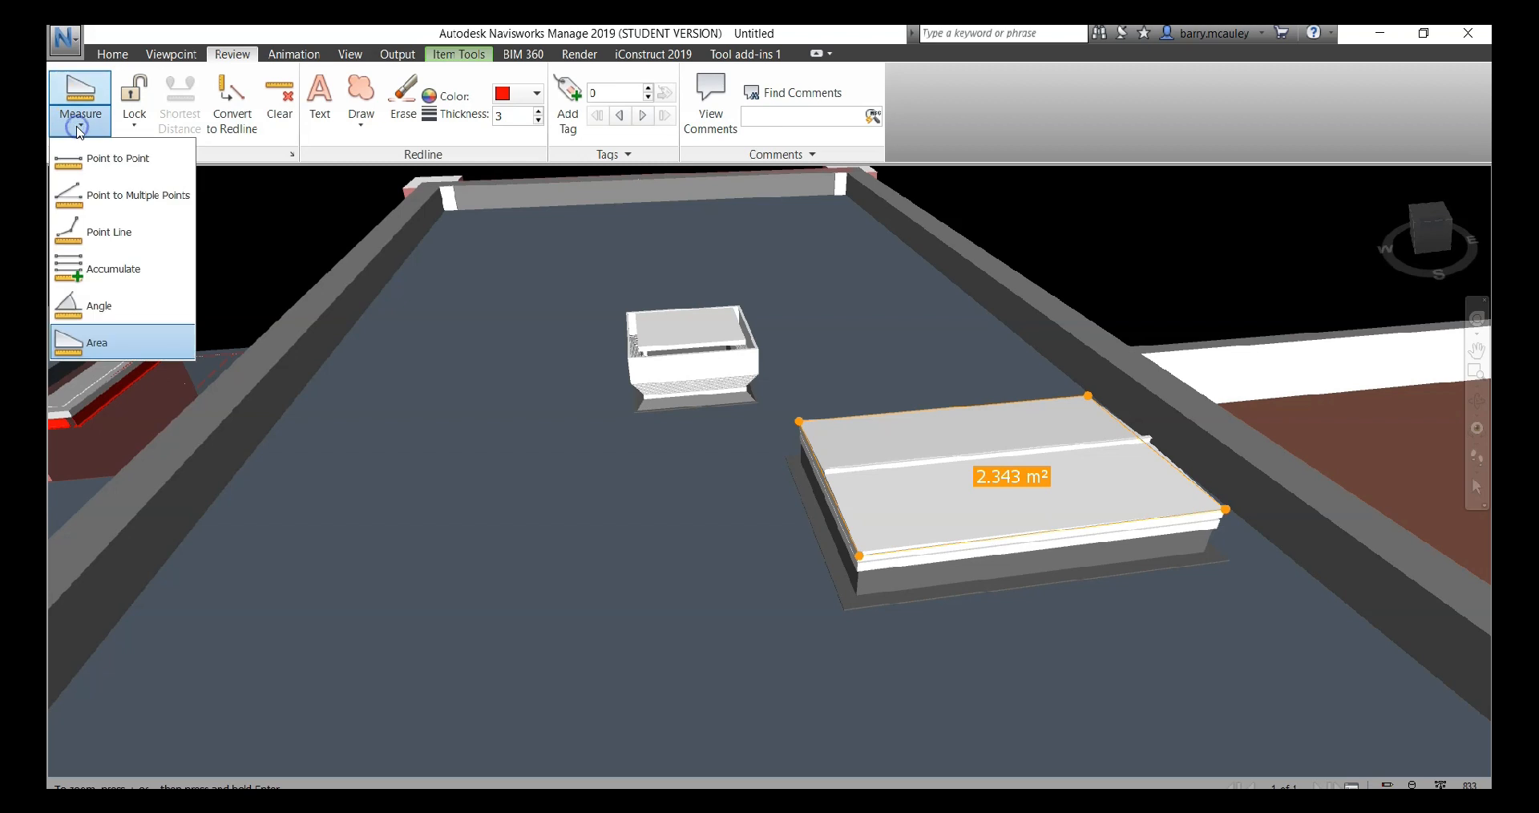
{"action": "left_click", "coordinate": [96, 306]}
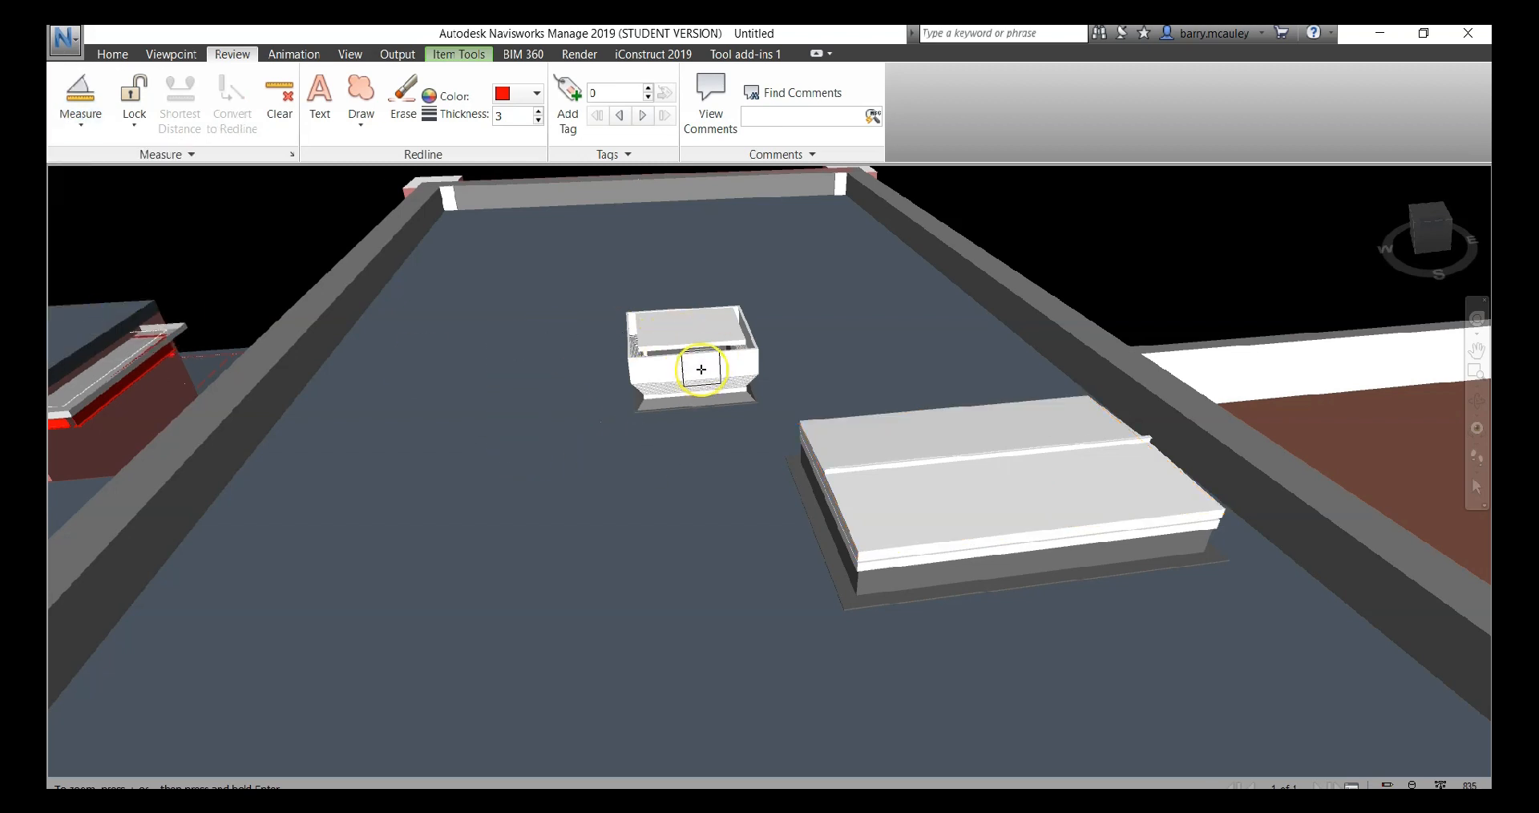
{"action": "scroll", "coordinate": [637, 362], "scroll_direction": "up", "scroll_amount": 5}
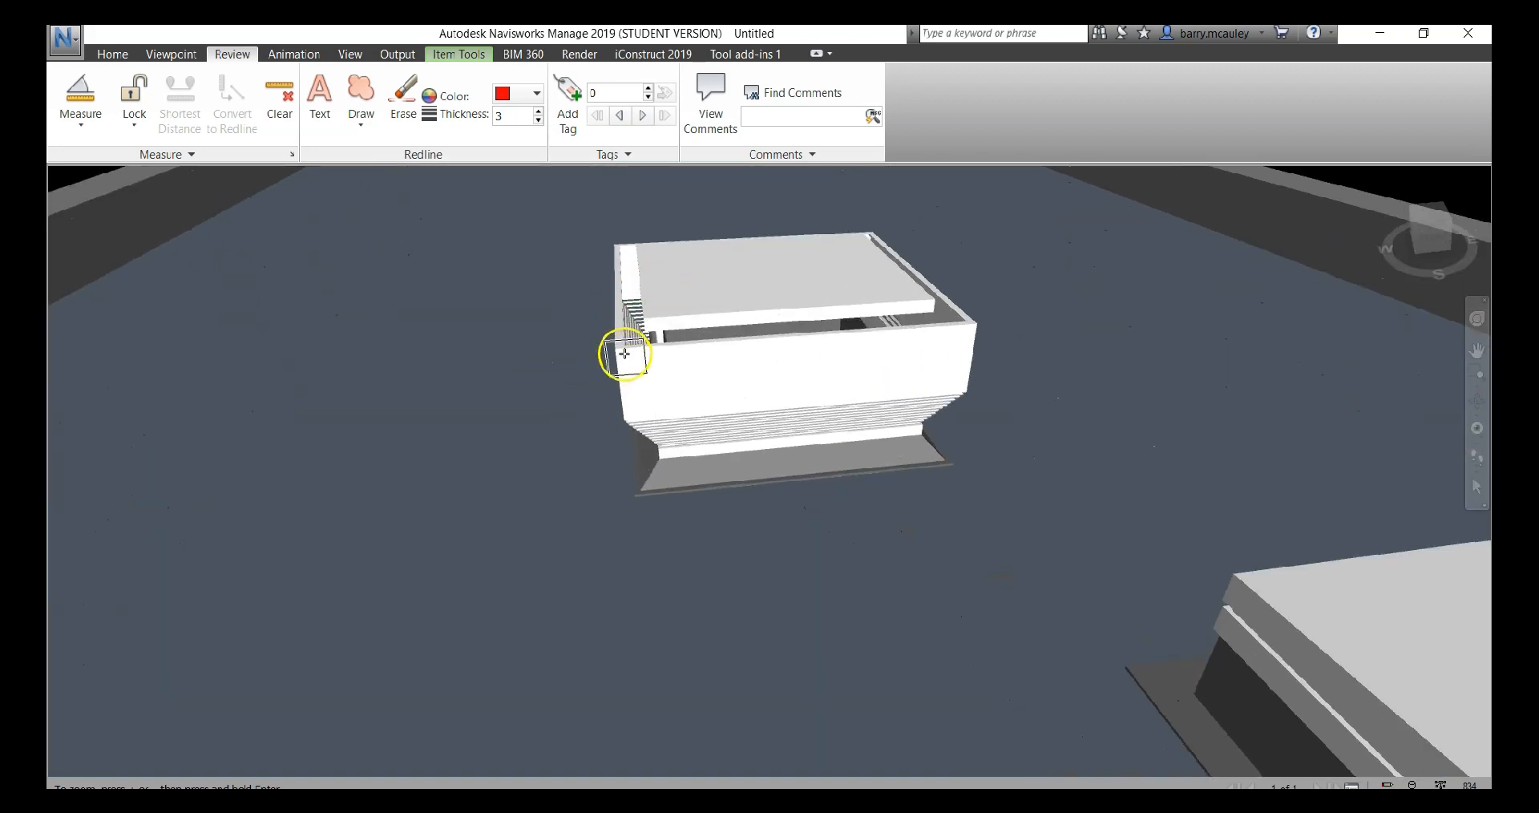
{"action": "left_click", "coordinate": [618, 350]}
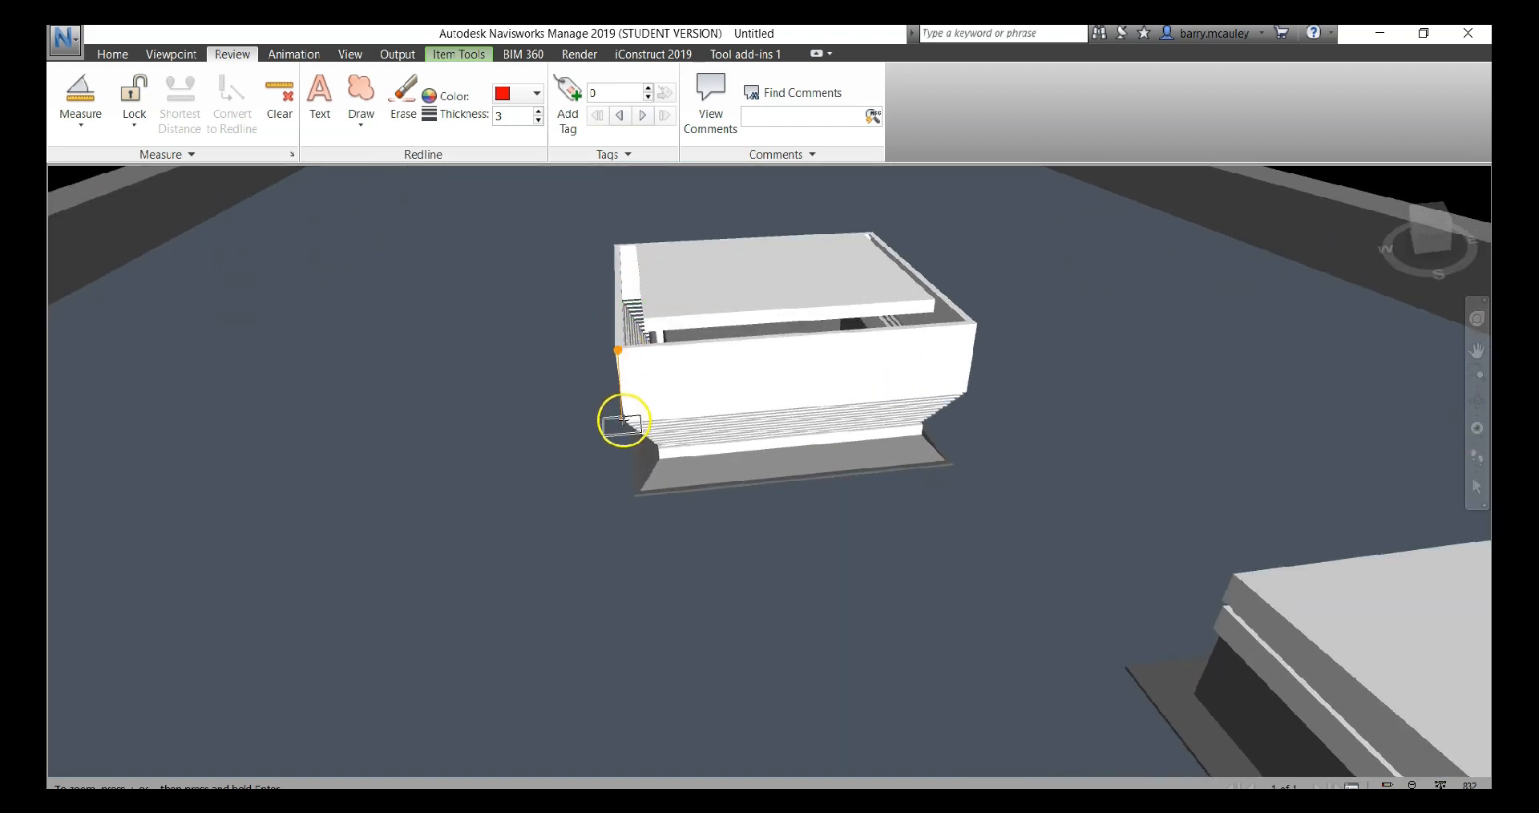
{"action": "left_click", "coordinate": [698, 417]}
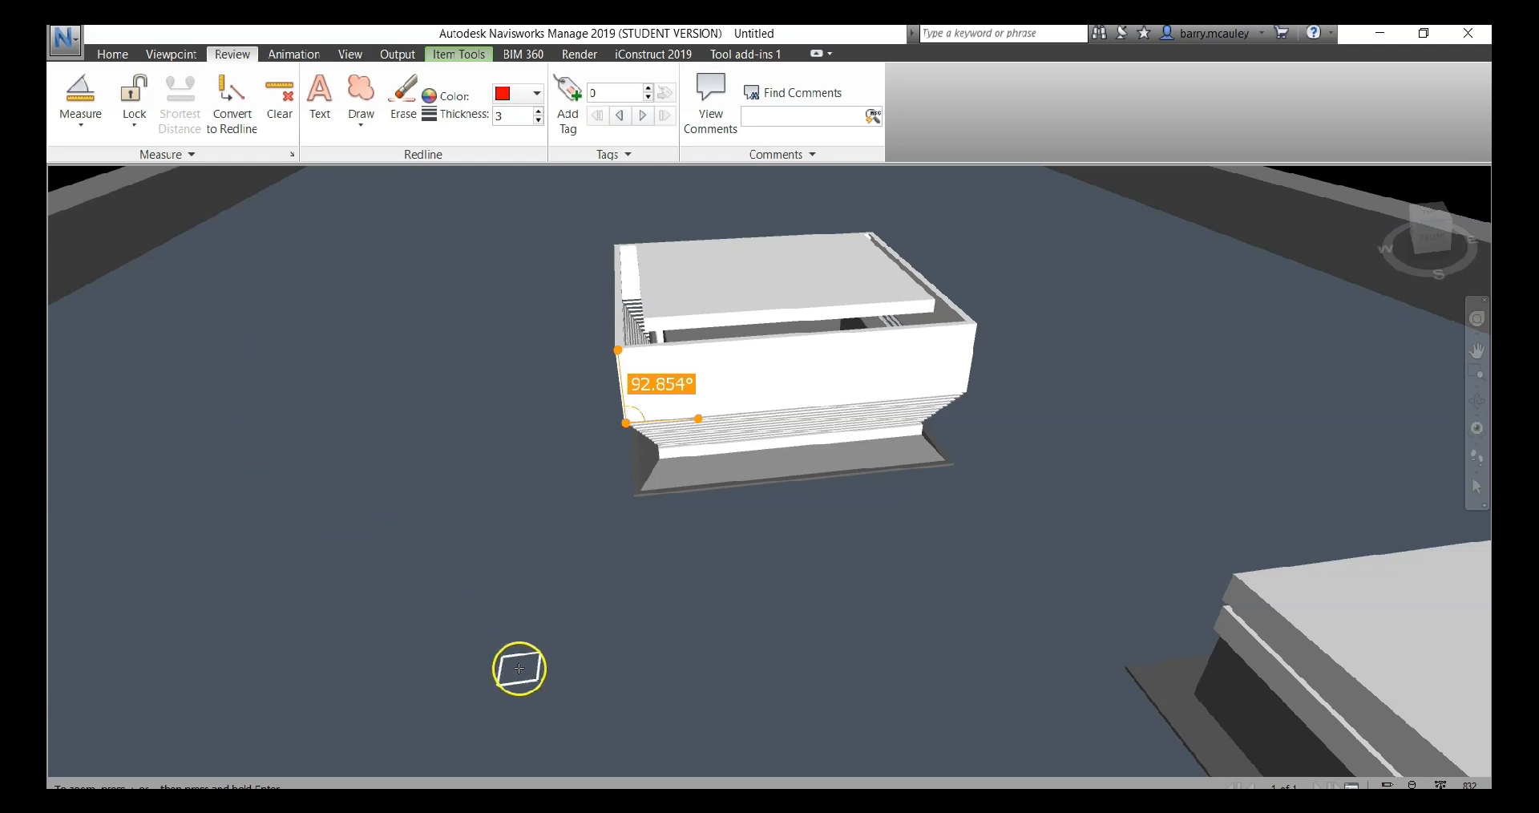
Clear the angle measurement and measure the shortest distance between the large and small rooftop units
{"action": "scroll", "coordinate": [869, 453], "scroll_direction": "down", "scroll_amount": 5}
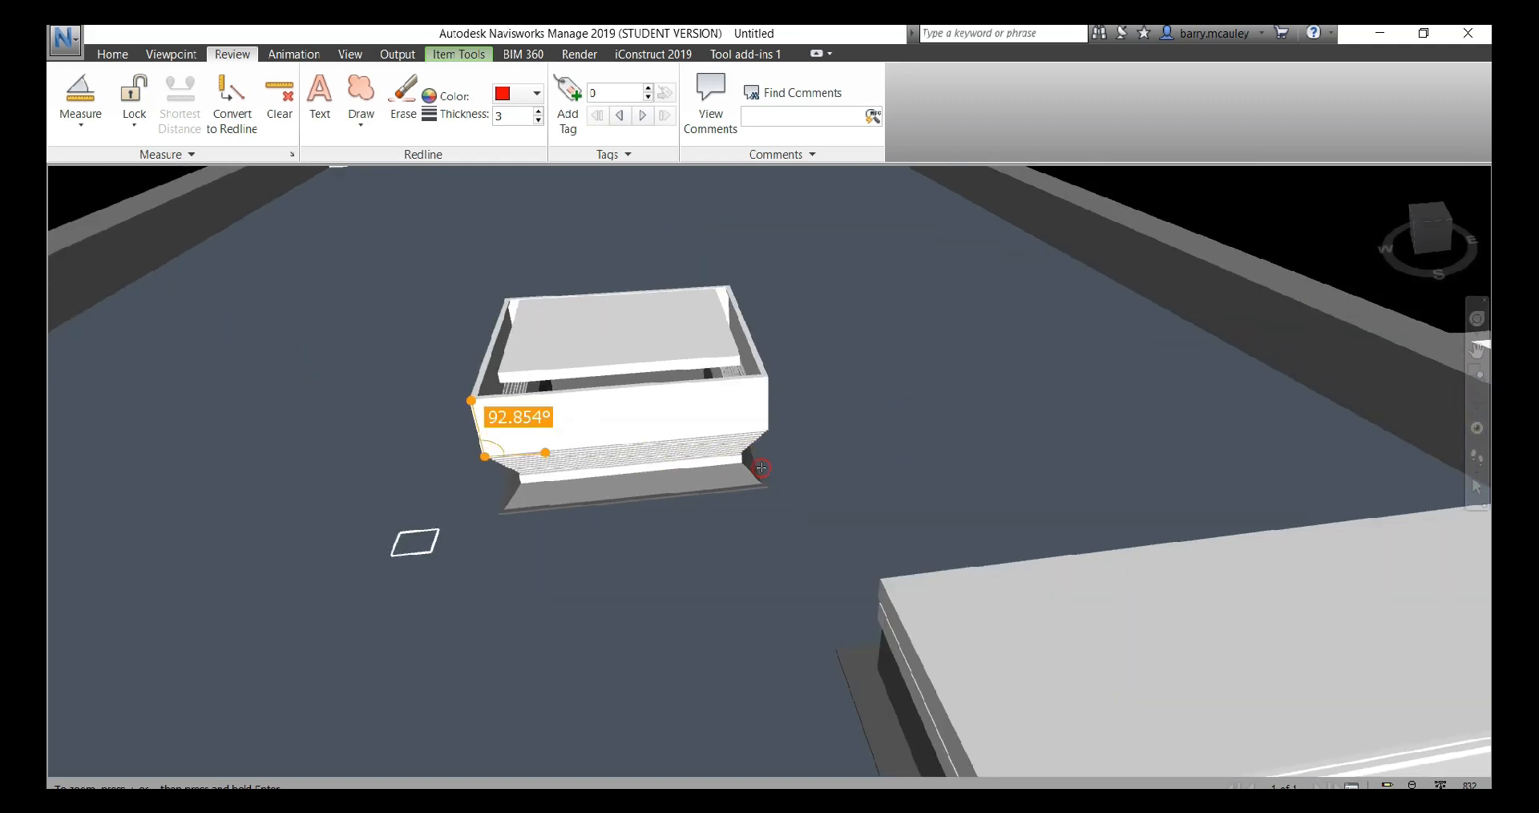
{"action": "scroll", "coordinate": [751, 476], "scroll_direction": "down", "scroll_amount": 2}
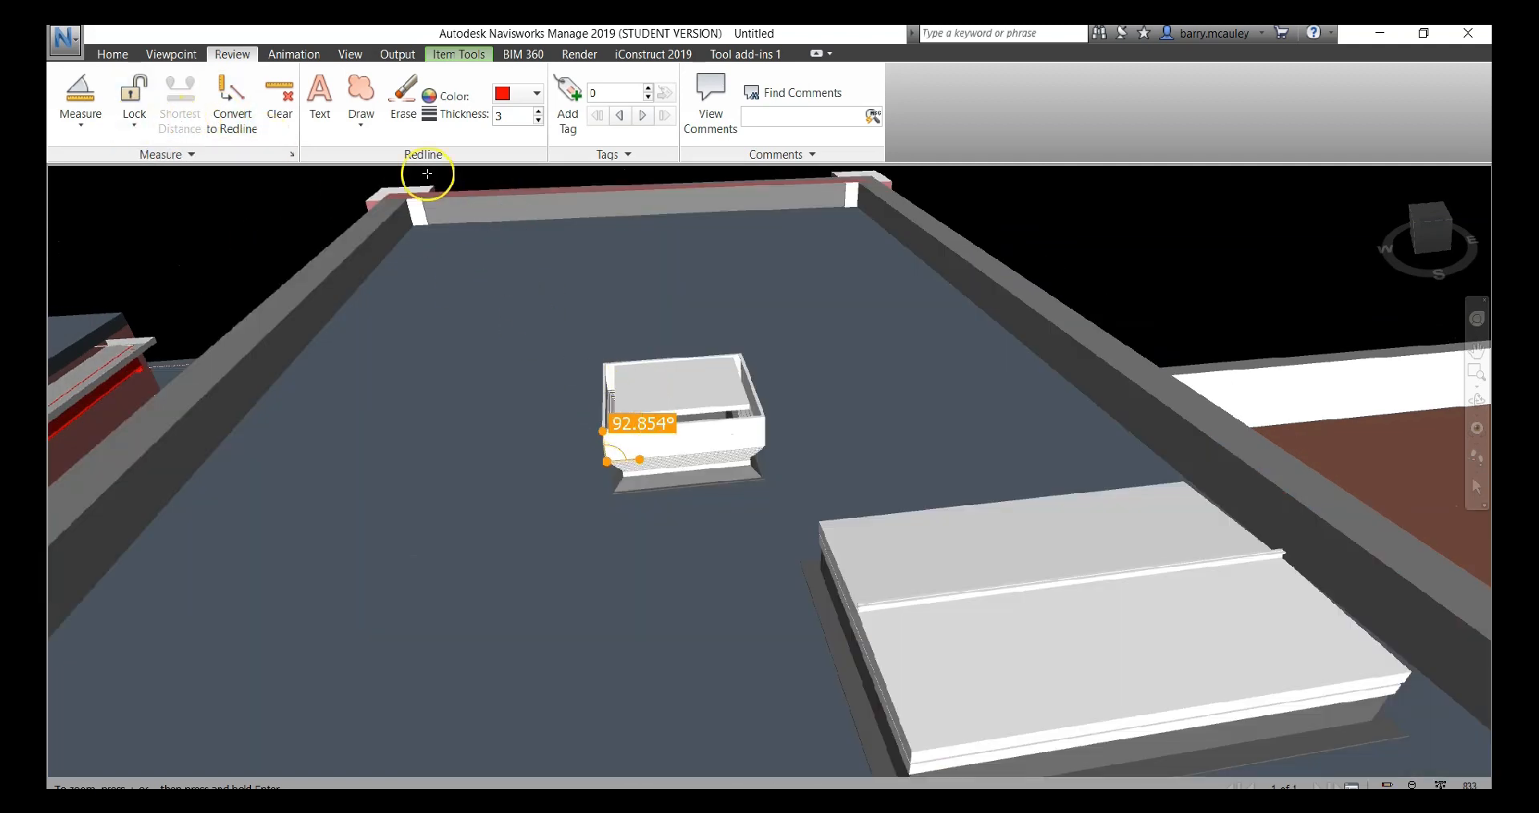
{"action": "left_click", "coordinate": [272, 106]}
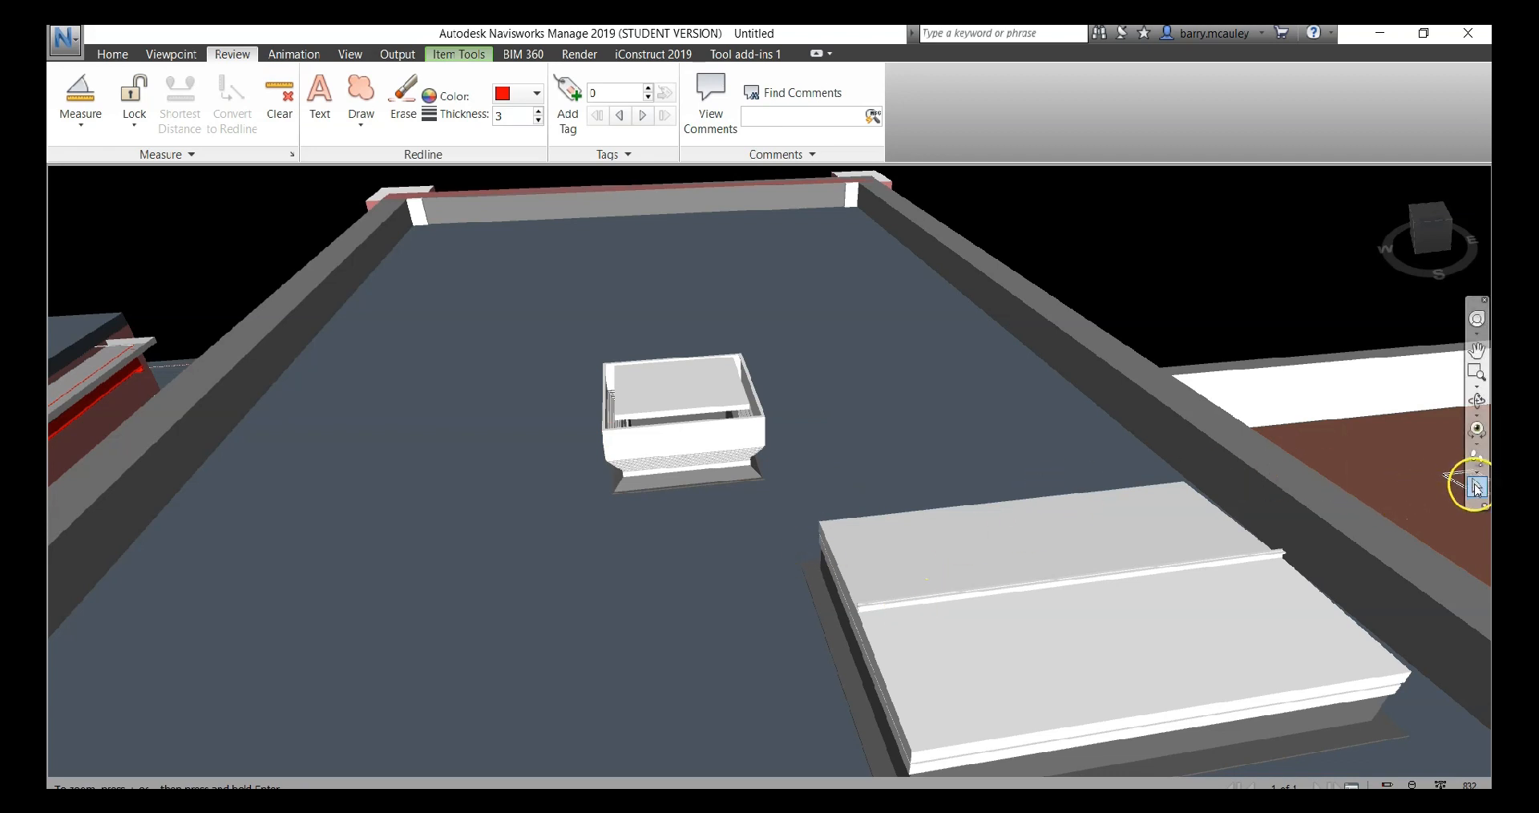
{"action": "left_click", "coordinate": [1032, 559]}
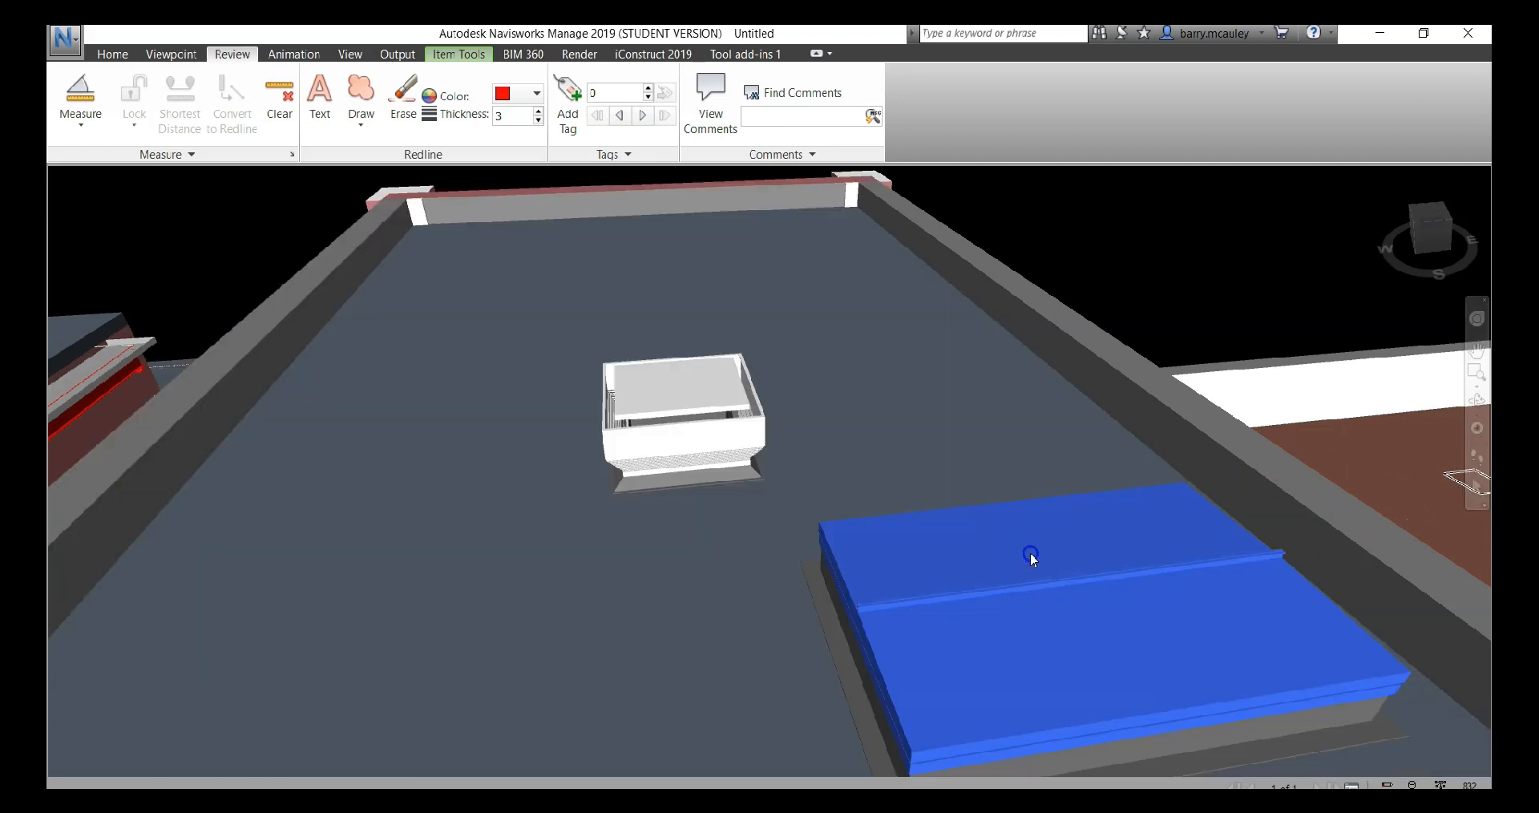
{"action": "left_click", "coordinate": [686, 433], "text": "ctrl"}
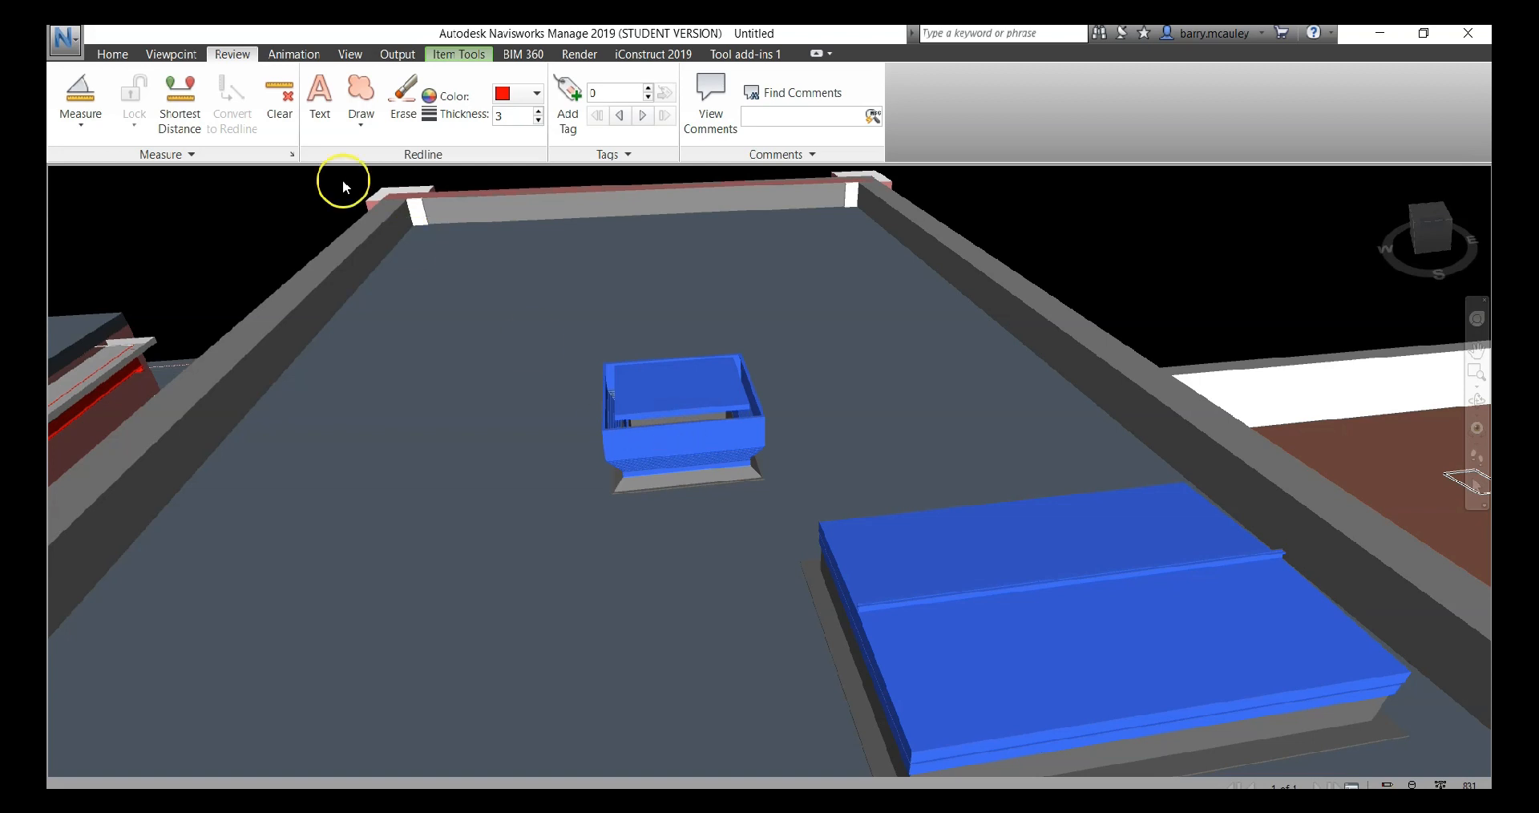
{"action": "left_click", "coordinate": [179, 101]}
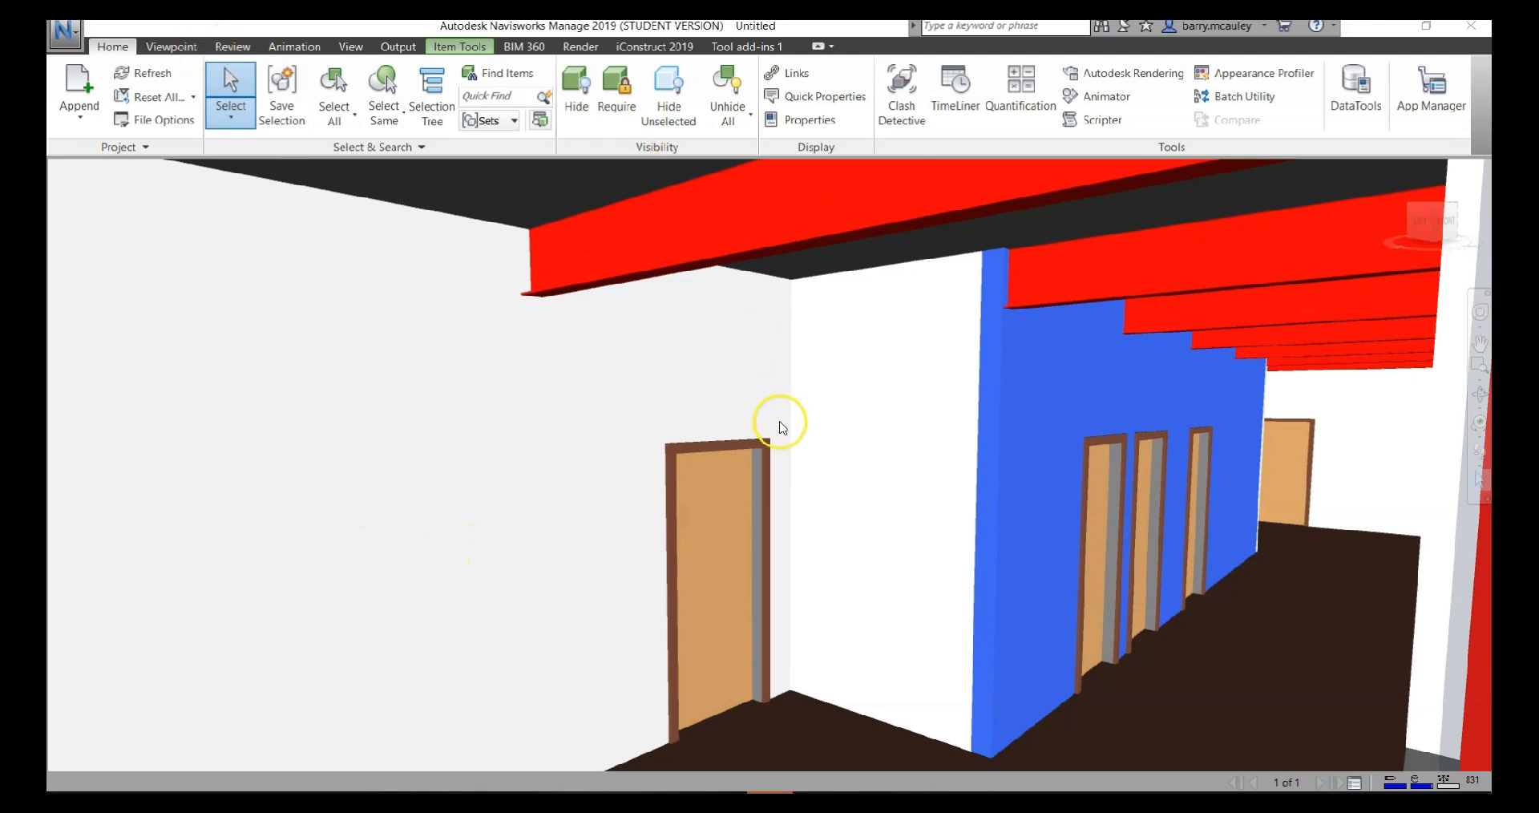
Show the model's links and view the Add Link options for the door on the near wall, without adding a link
{"action": "left_click", "coordinate": [799, 74]}
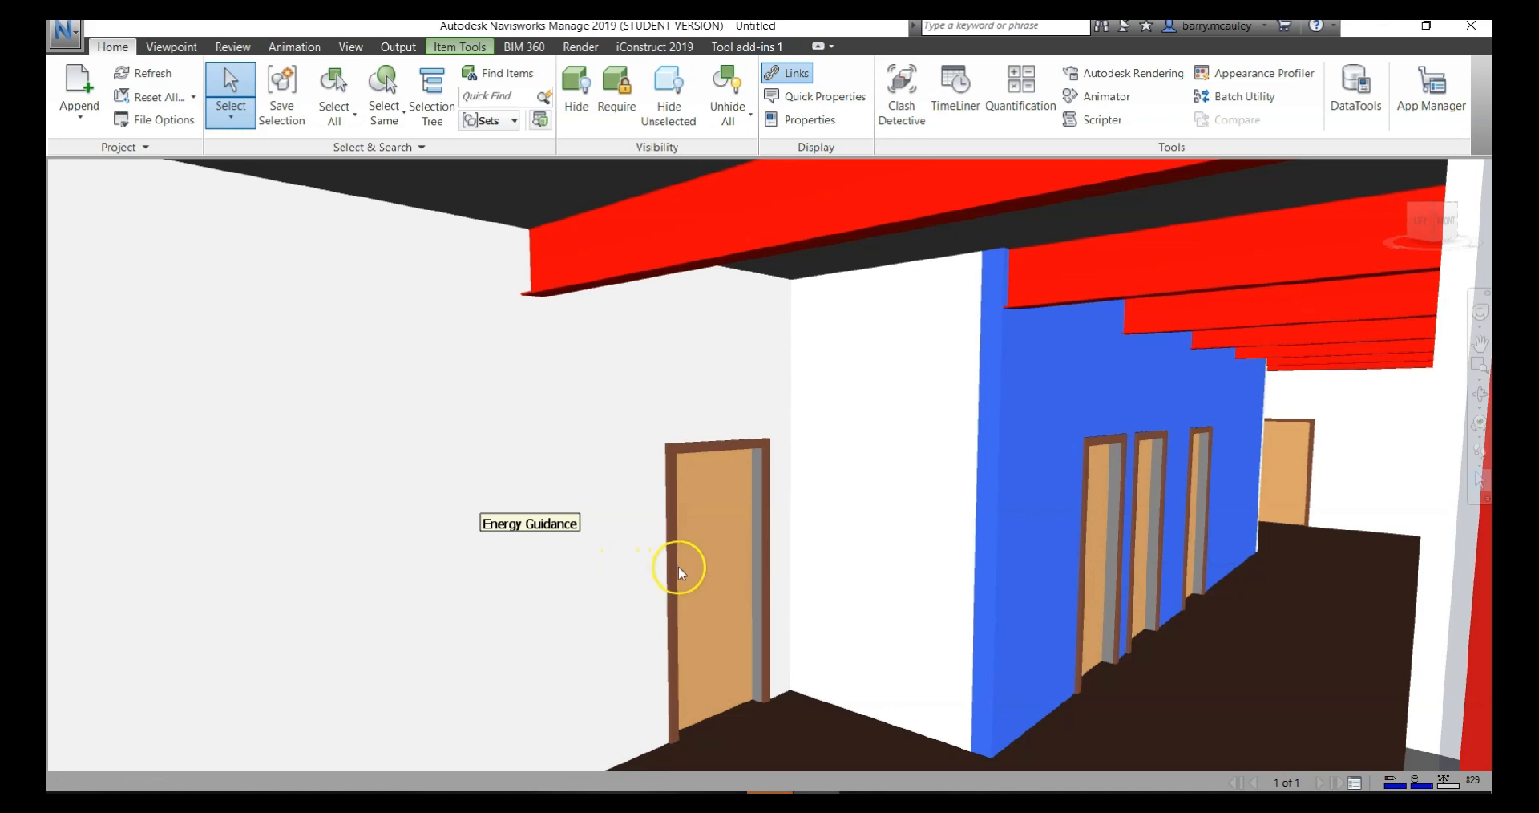
{"action": "left_click", "coordinate": [721, 548]}
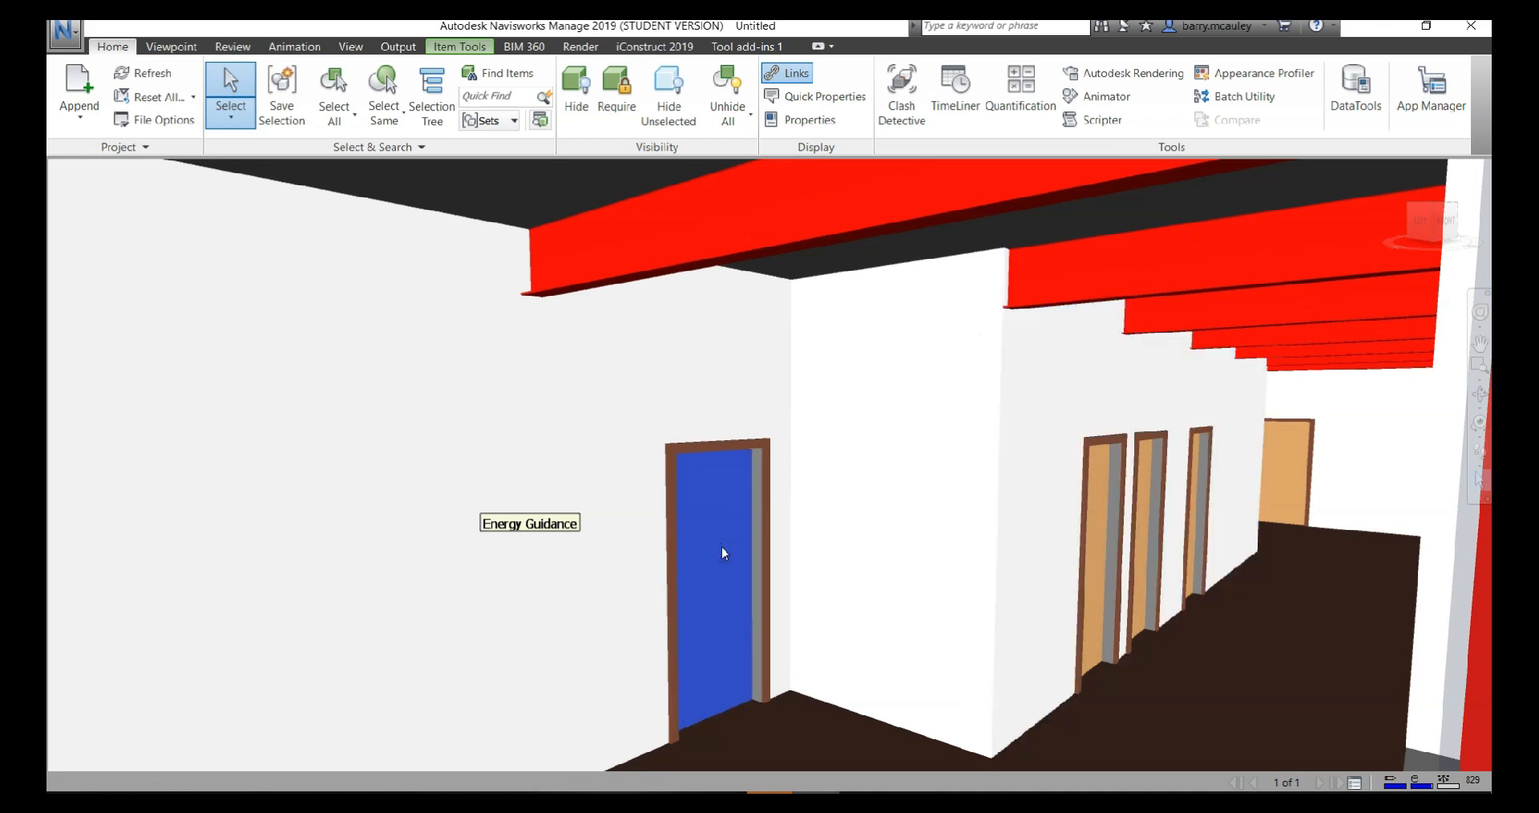
{"action": "right_click", "coordinate": [721, 546]}
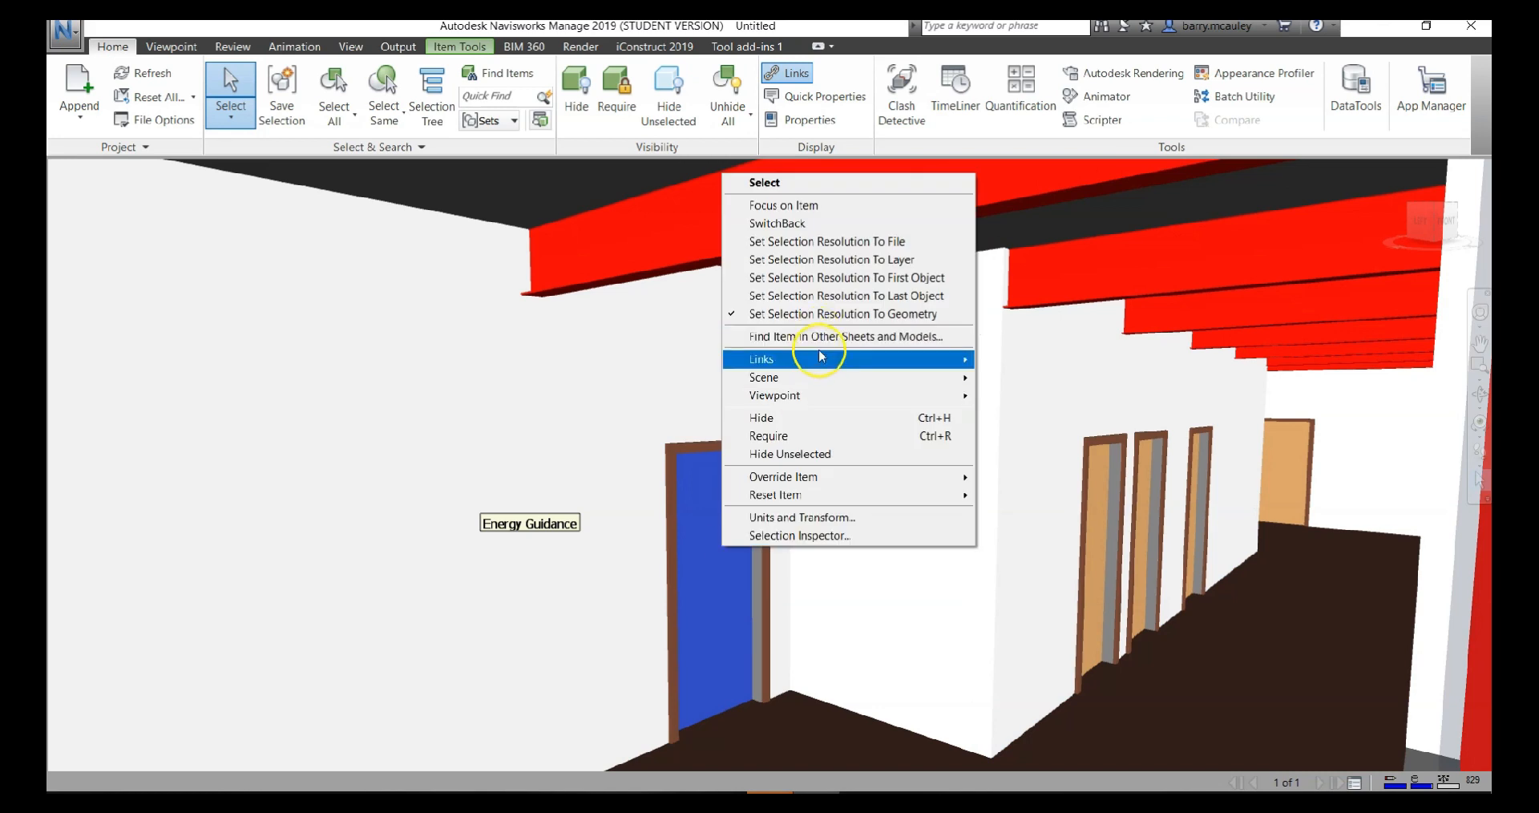
{"action": "mouse_move", "coordinate": [938, 358]}
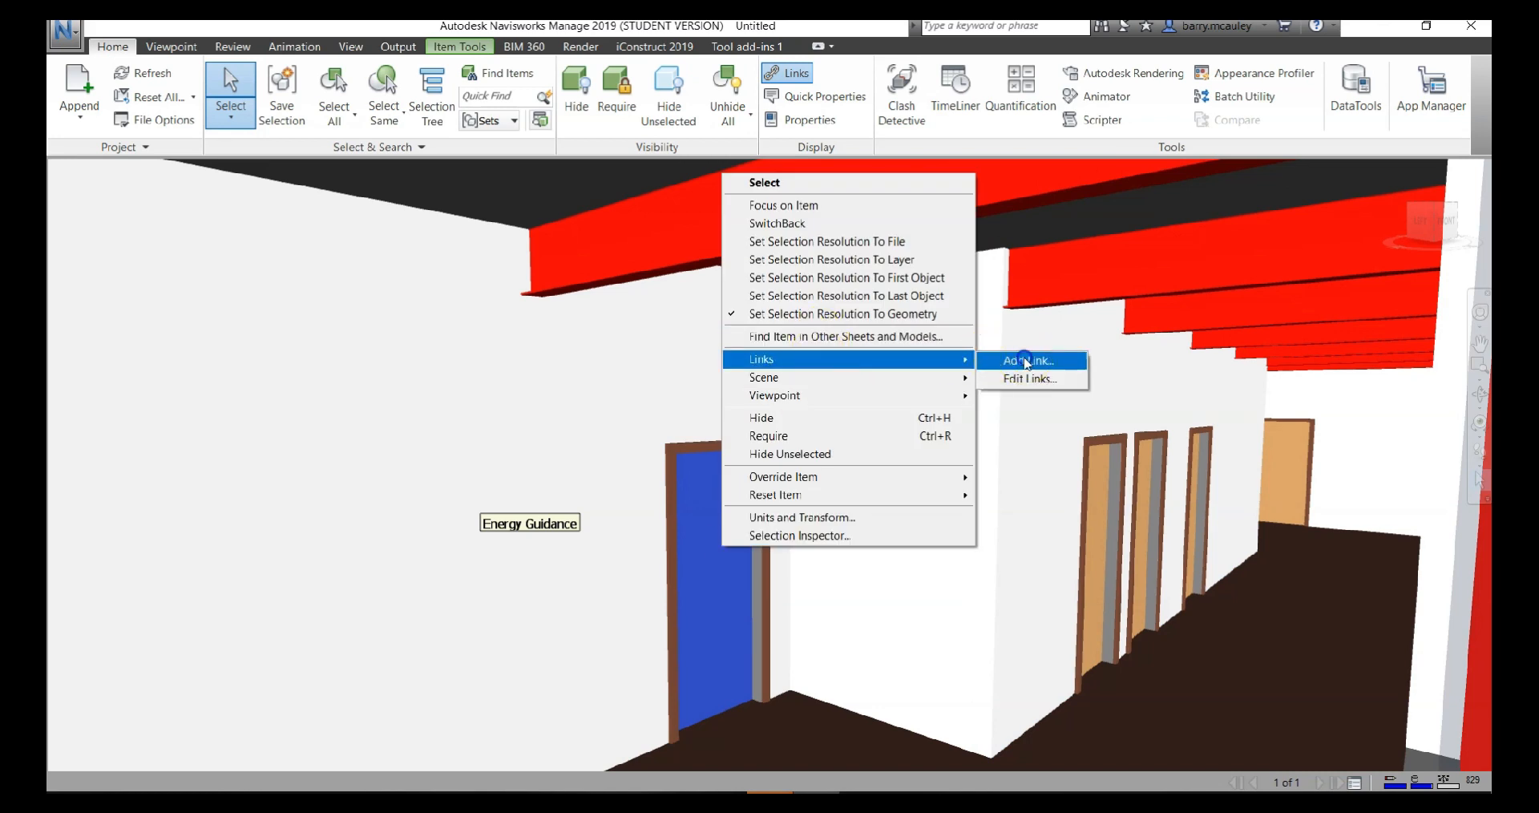
{"action": "left_click", "coordinate": [1024, 358]}
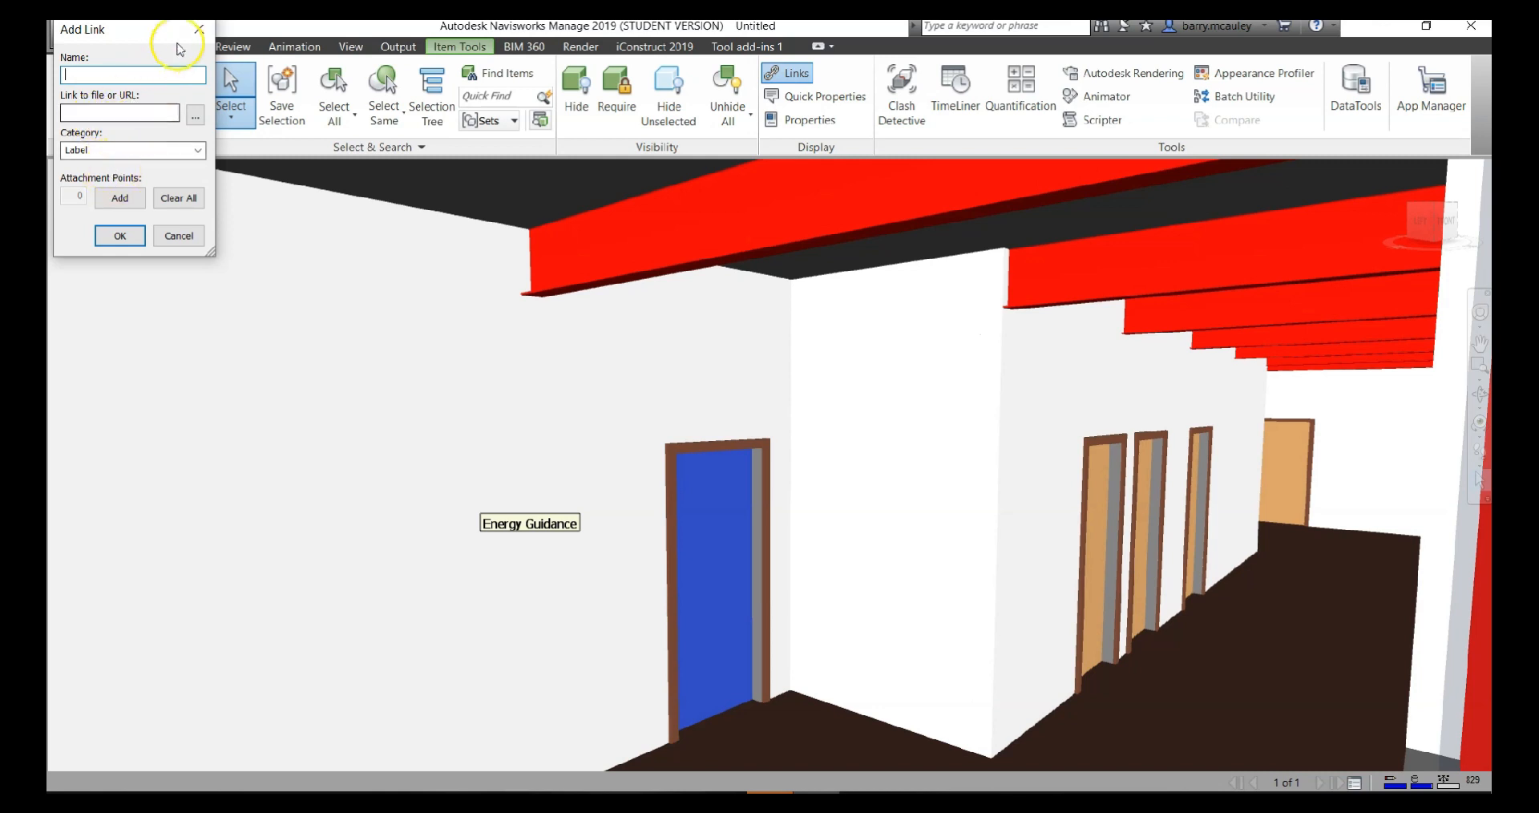
{"action": "left_click", "coordinate": [199, 30]}
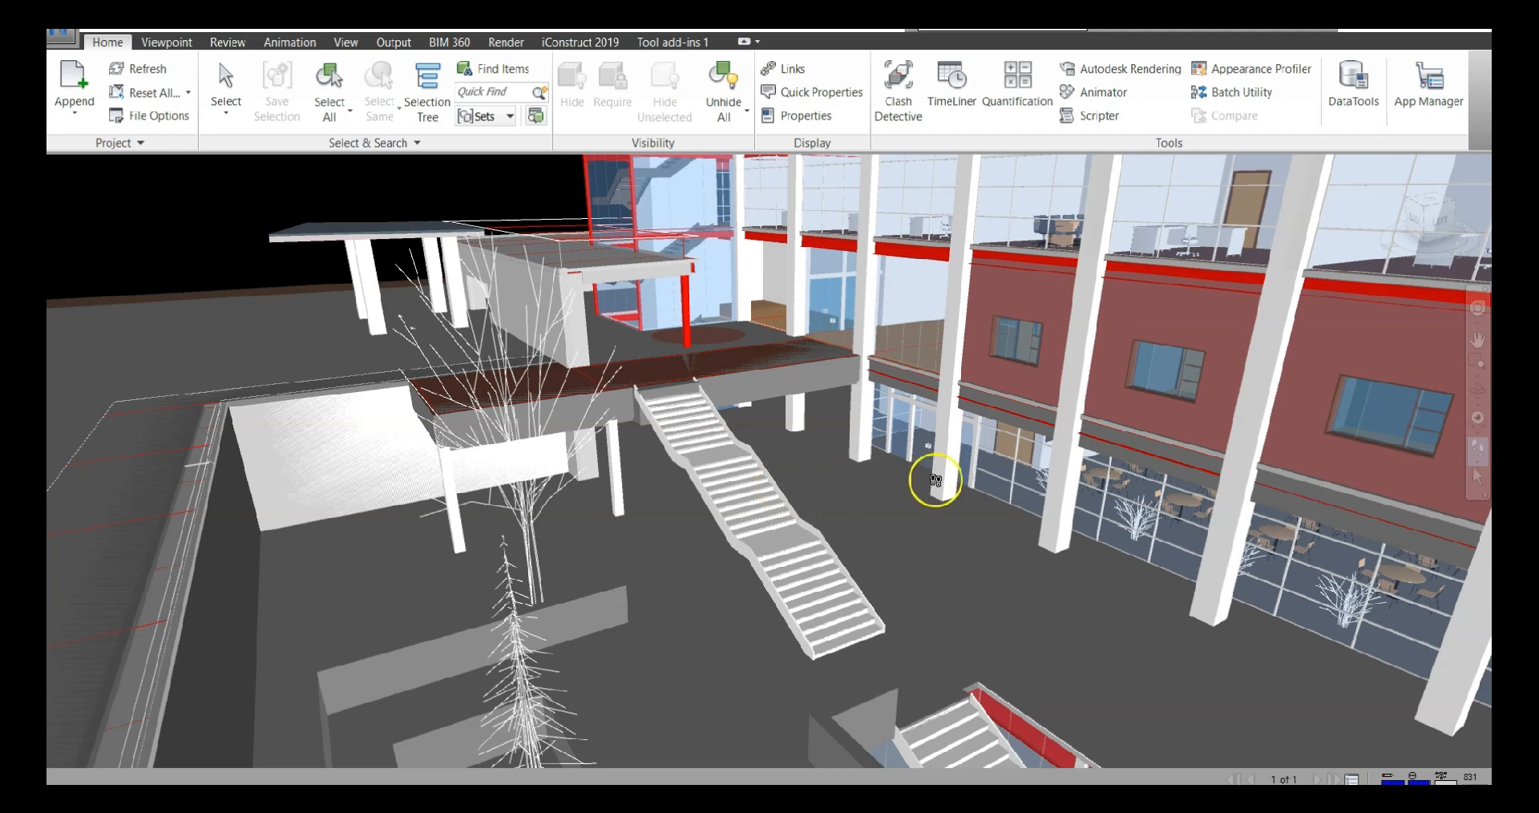
Save the current view of the external stairs as a viewpoint named "railings concern"
{"action": "left_click", "coordinate": [1477, 479]}
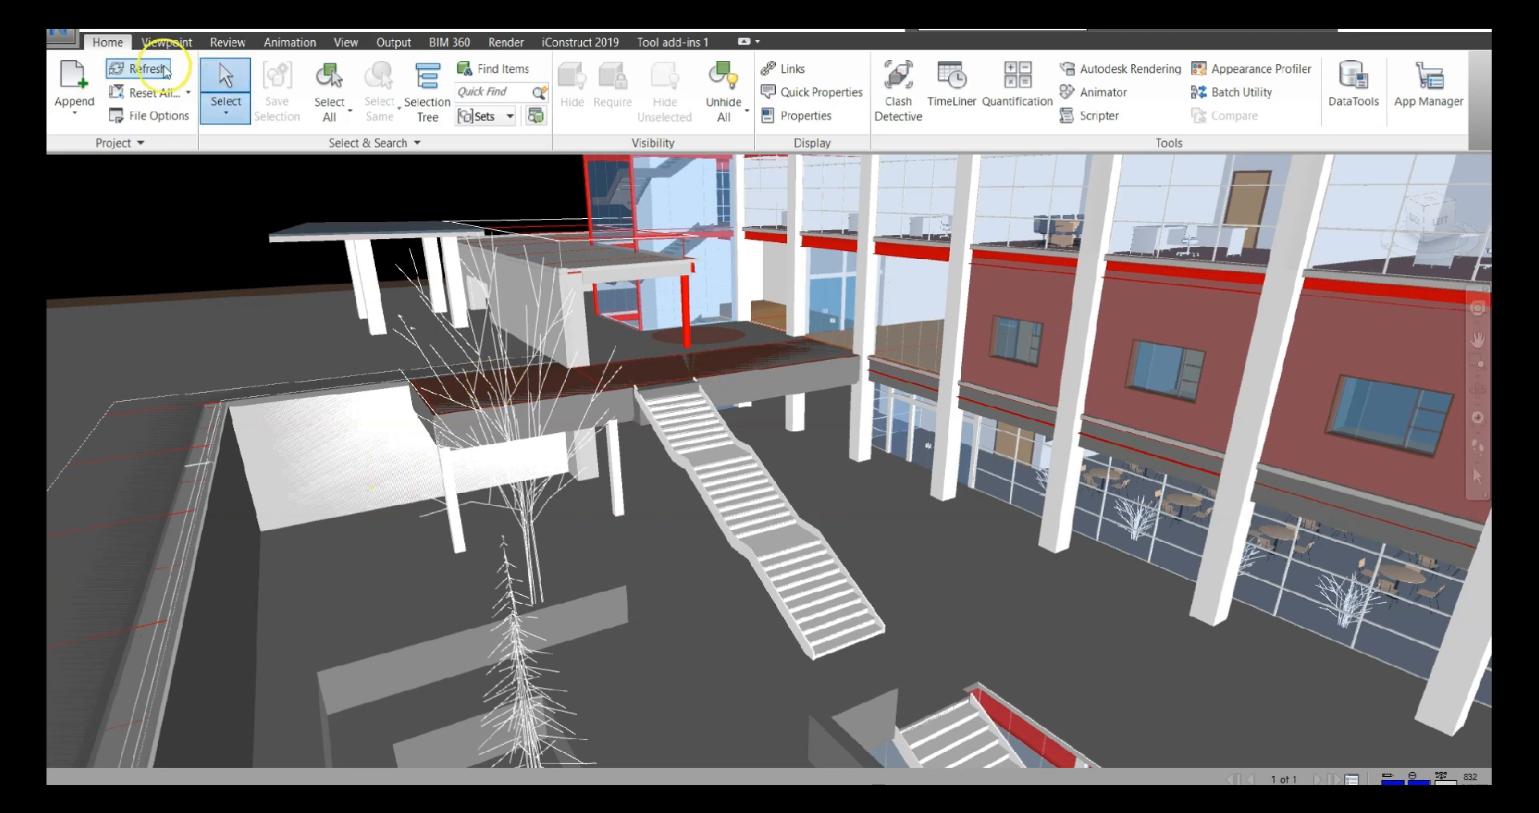
{"action": "left_click", "coordinate": [167, 41]}
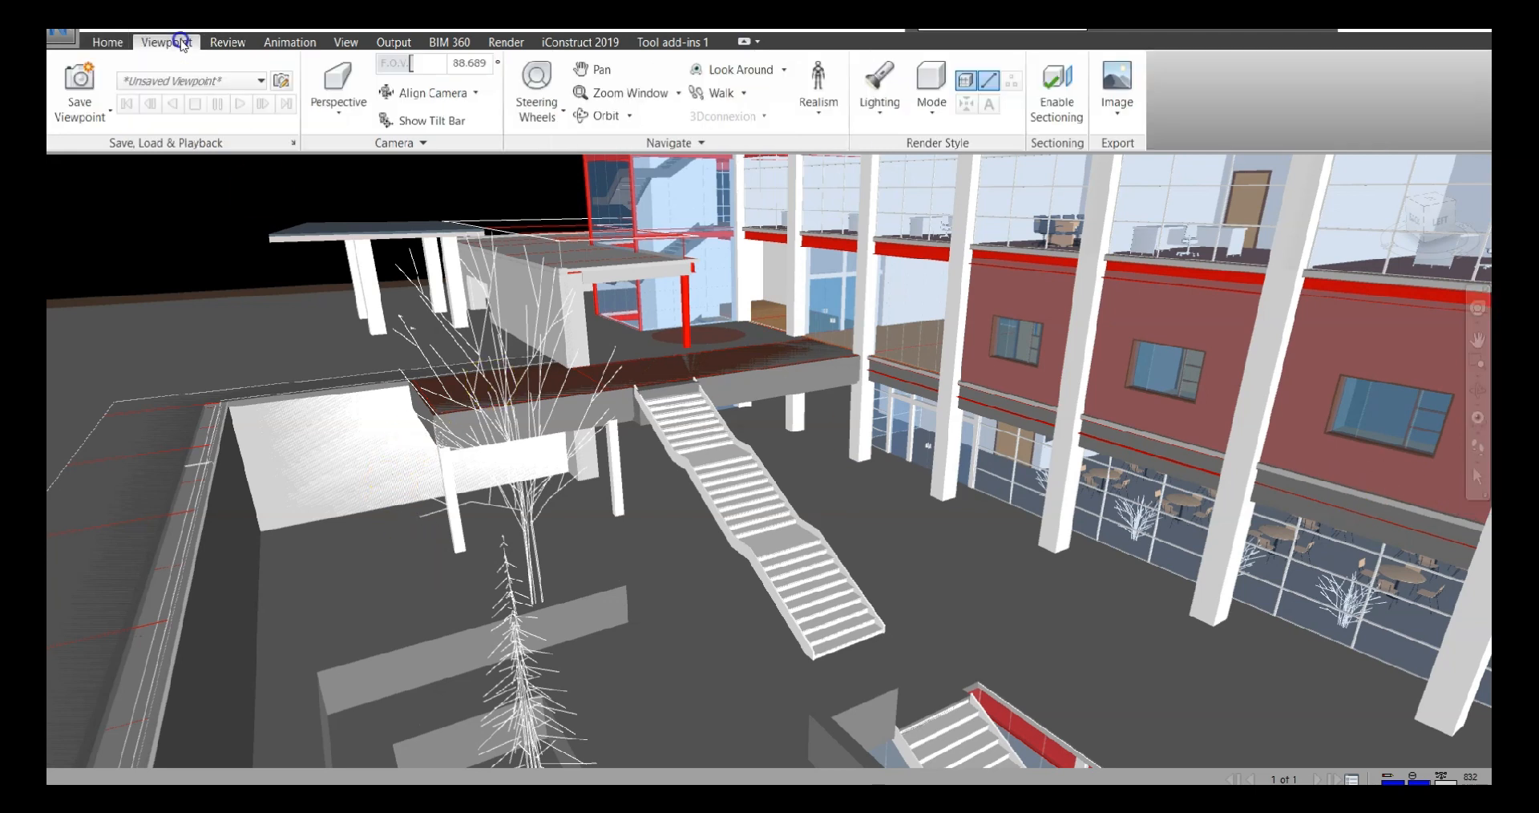
{"action": "left_click", "coordinate": [81, 78]}
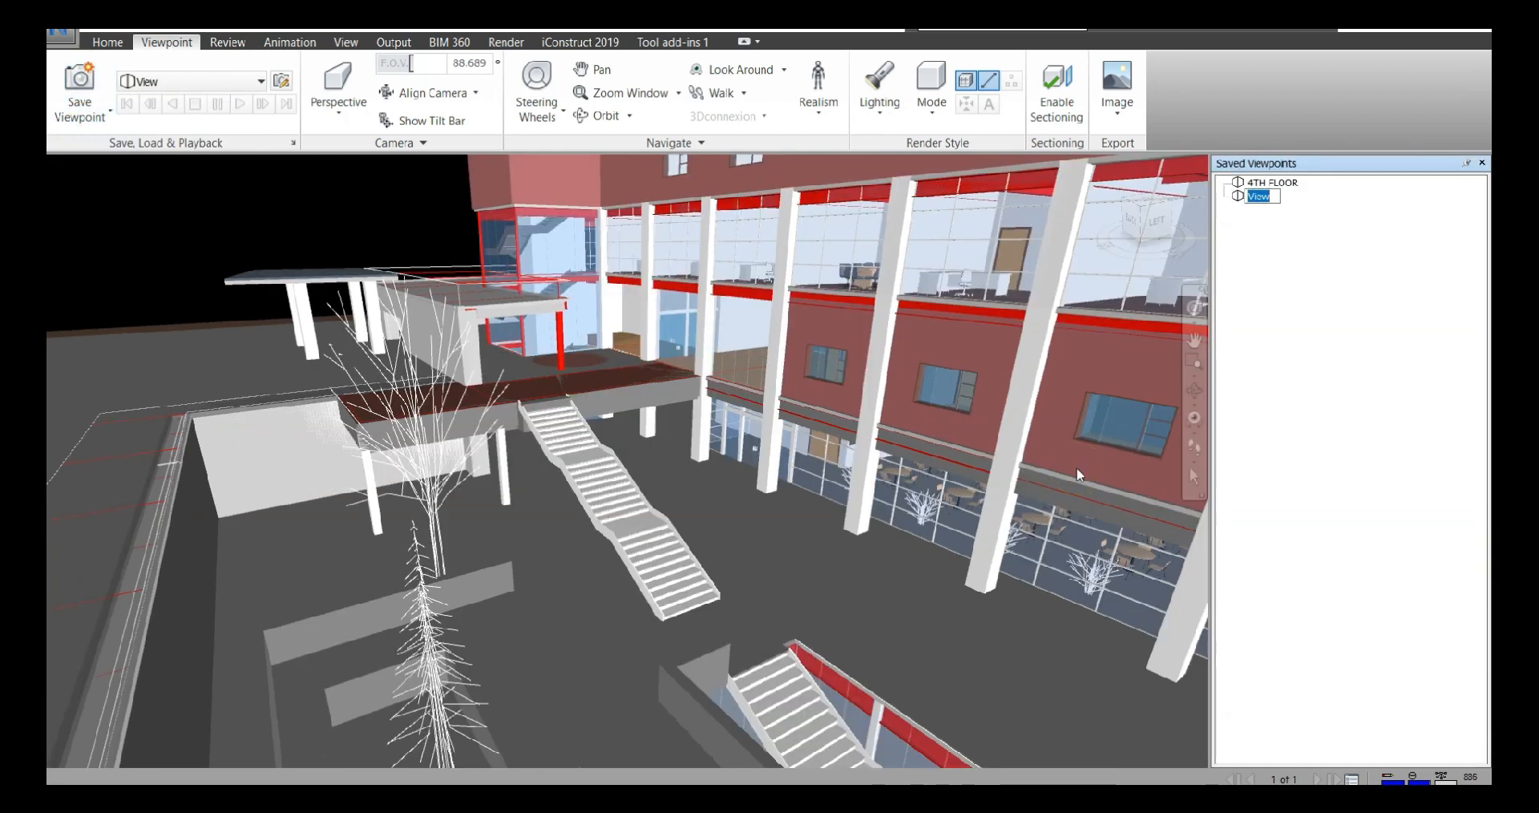
{"action": "type", "text": "railings conco"}
{"action": "type", "text": "rn"}
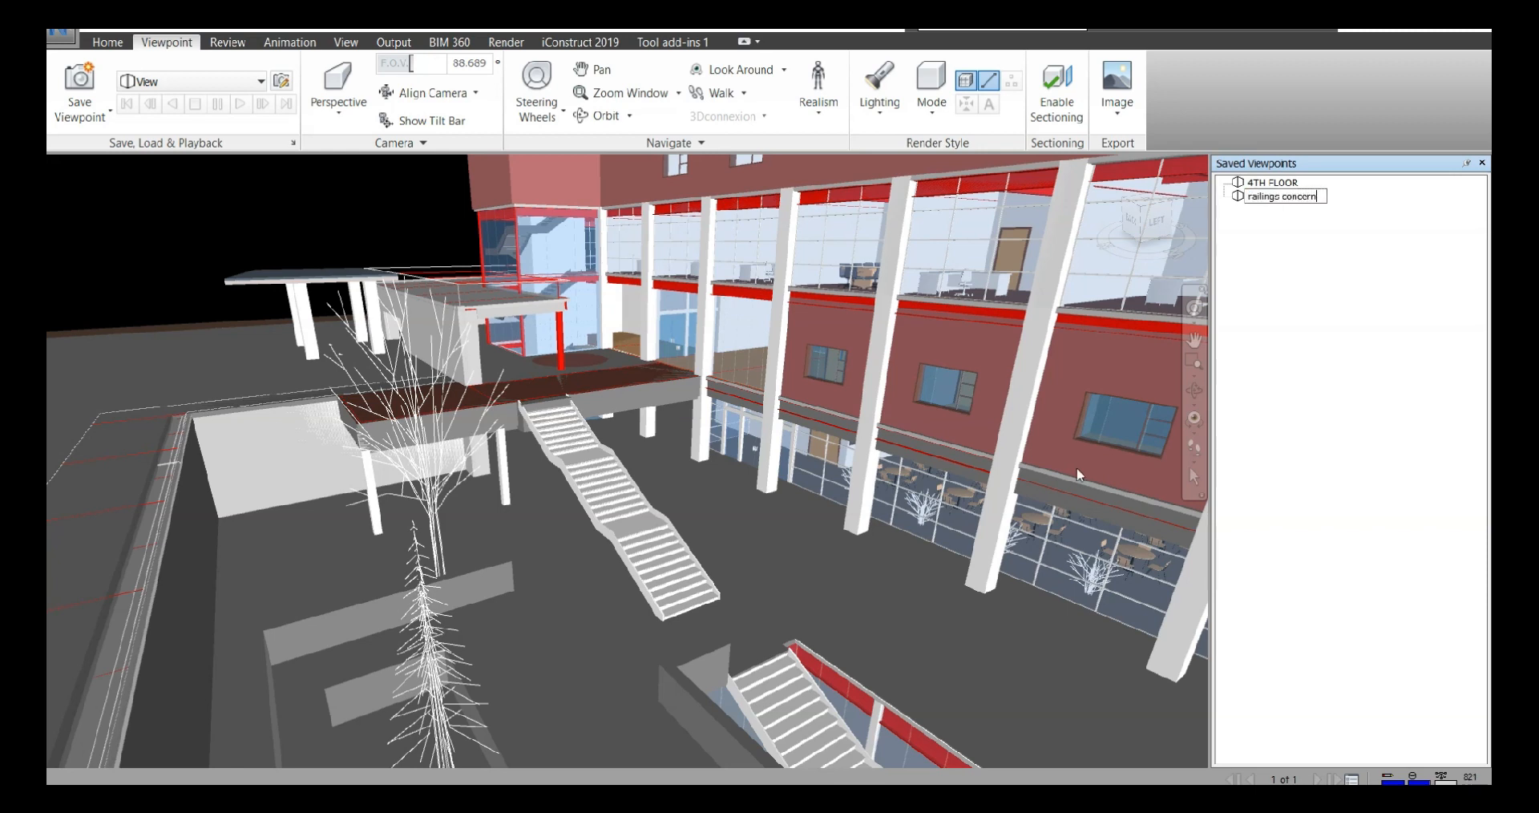
{"action": "key", "text": "Return"}
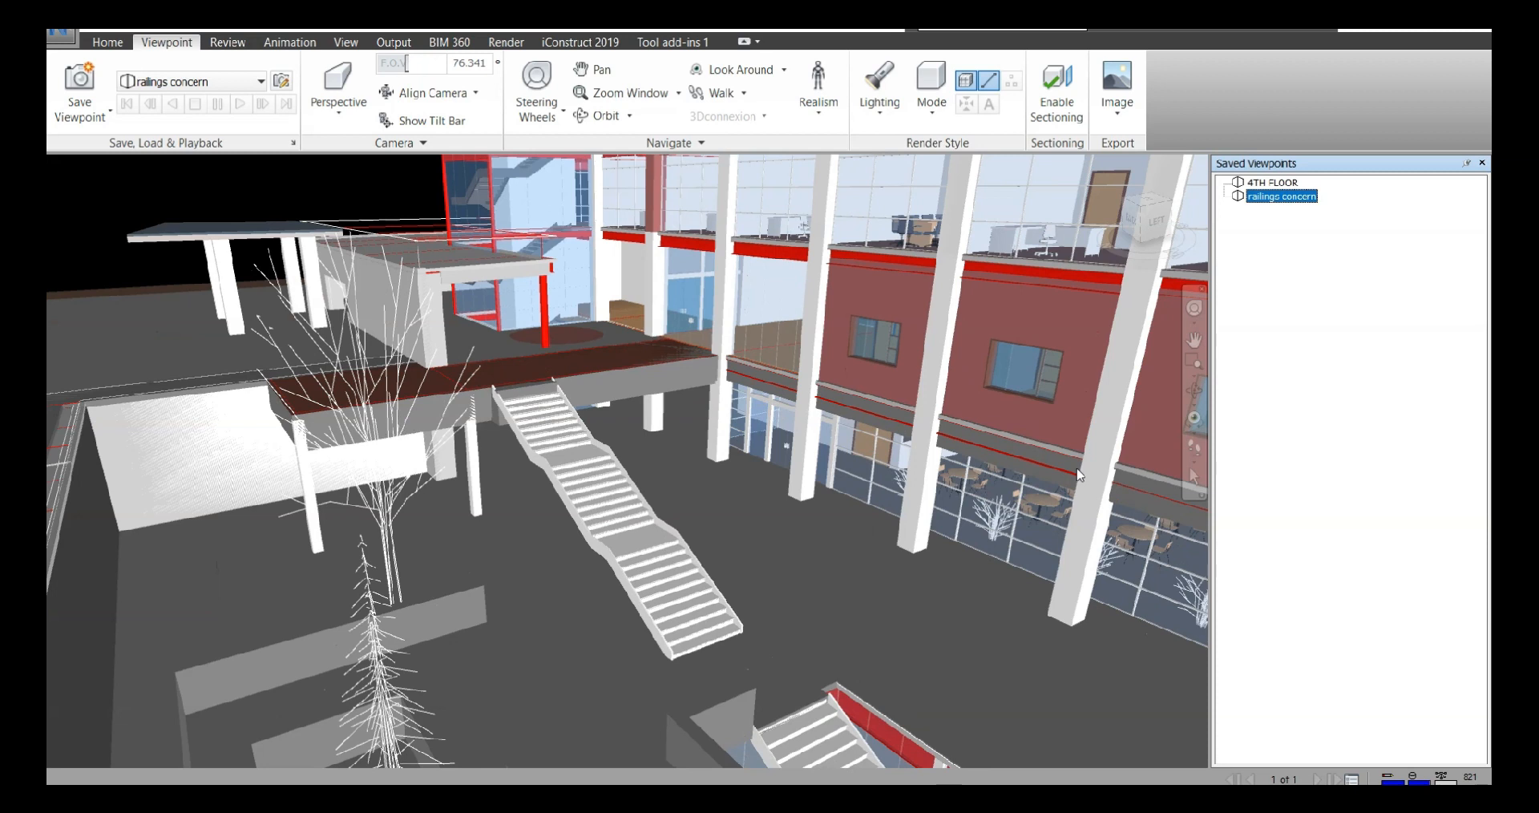
Draw a red redline cloud around the external staircase in the railings concern viewpoint
{"action": "left_click", "coordinate": [245, 44]}
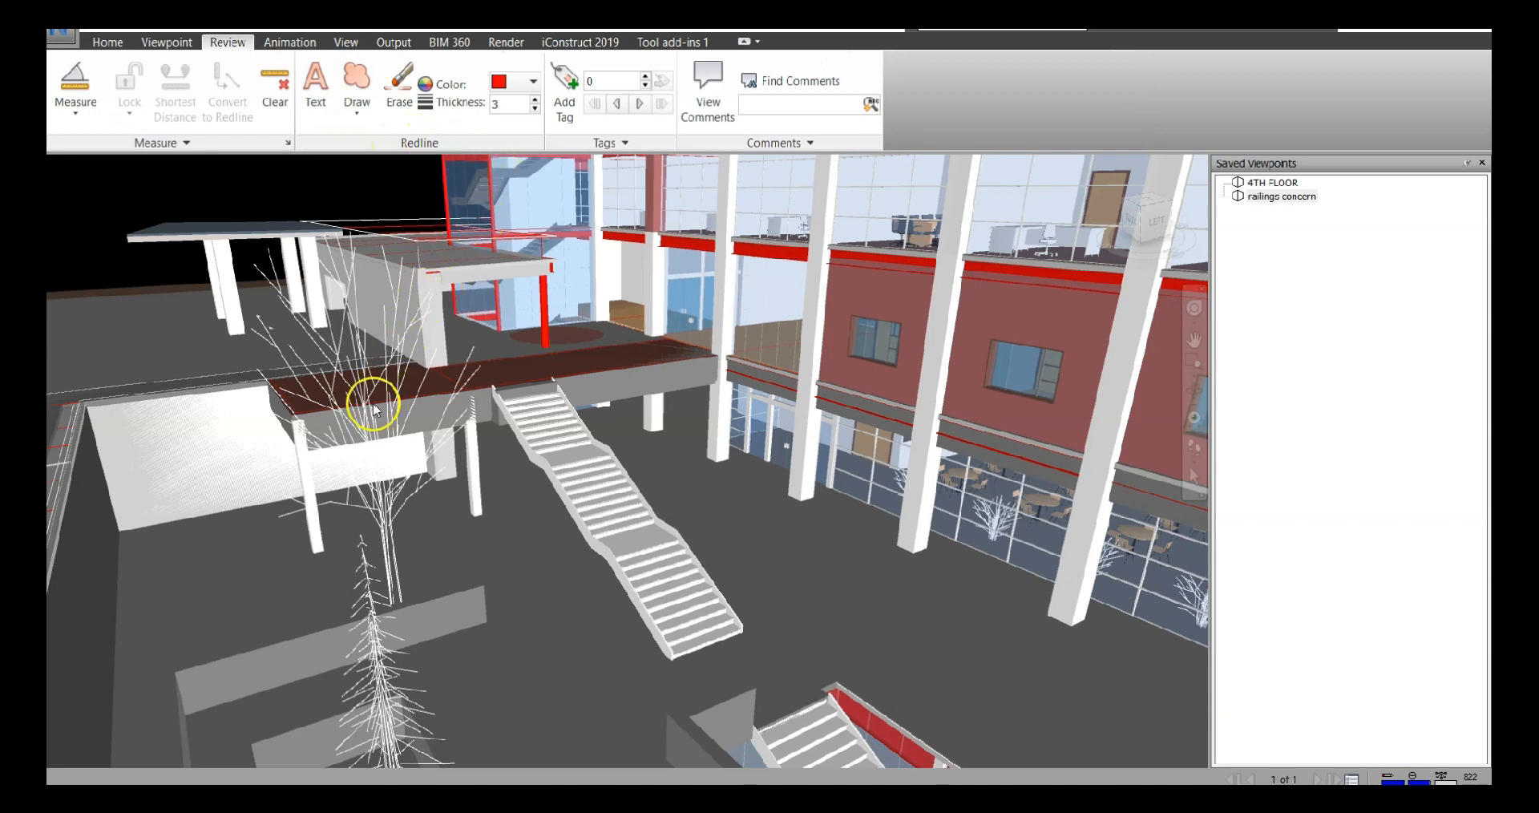
{"action": "left_click", "coordinate": [357, 112]}
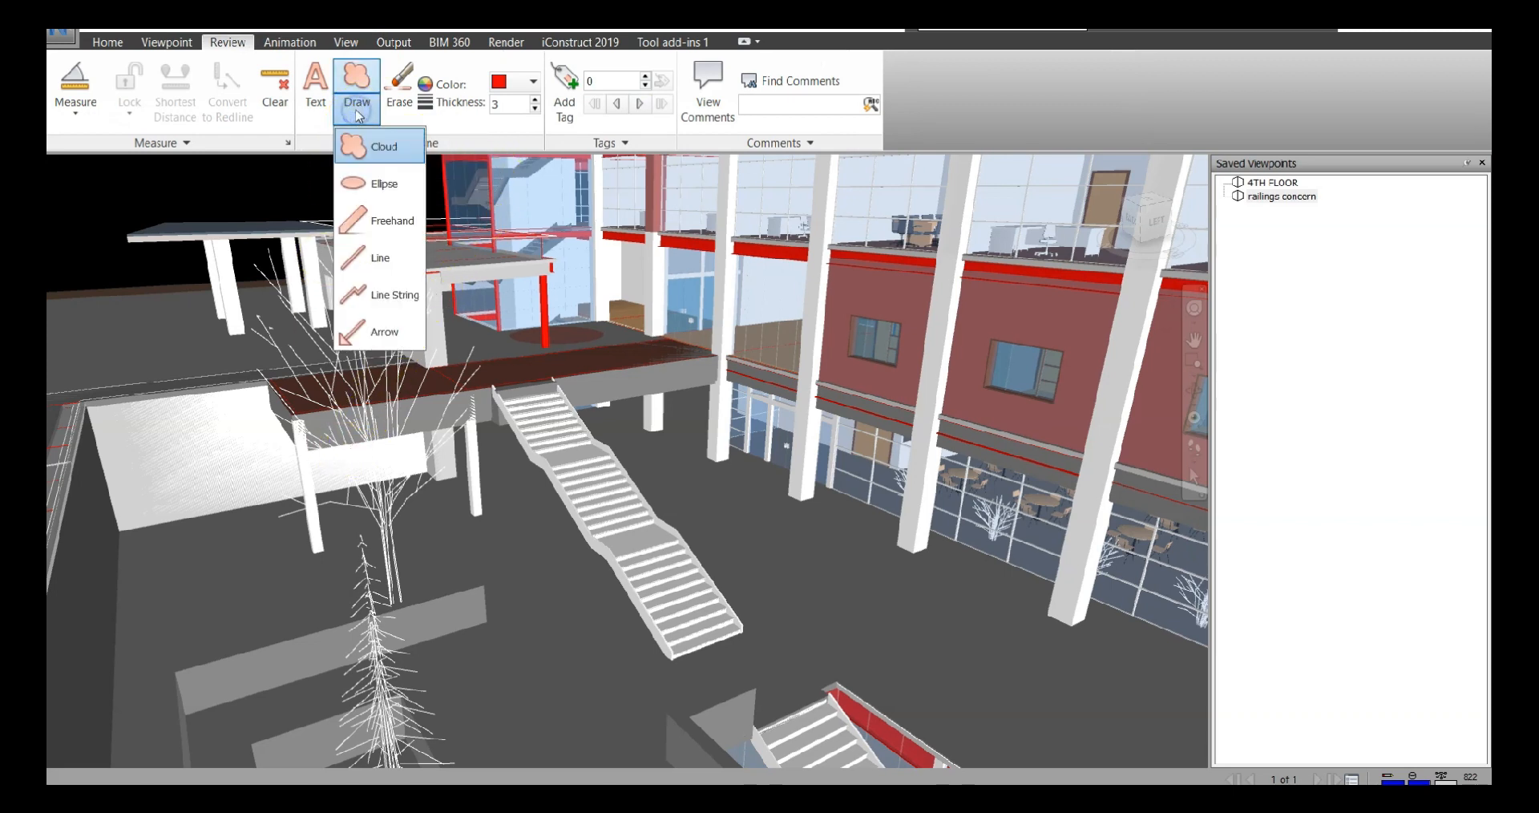
{"action": "left_click", "coordinate": [393, 152]}
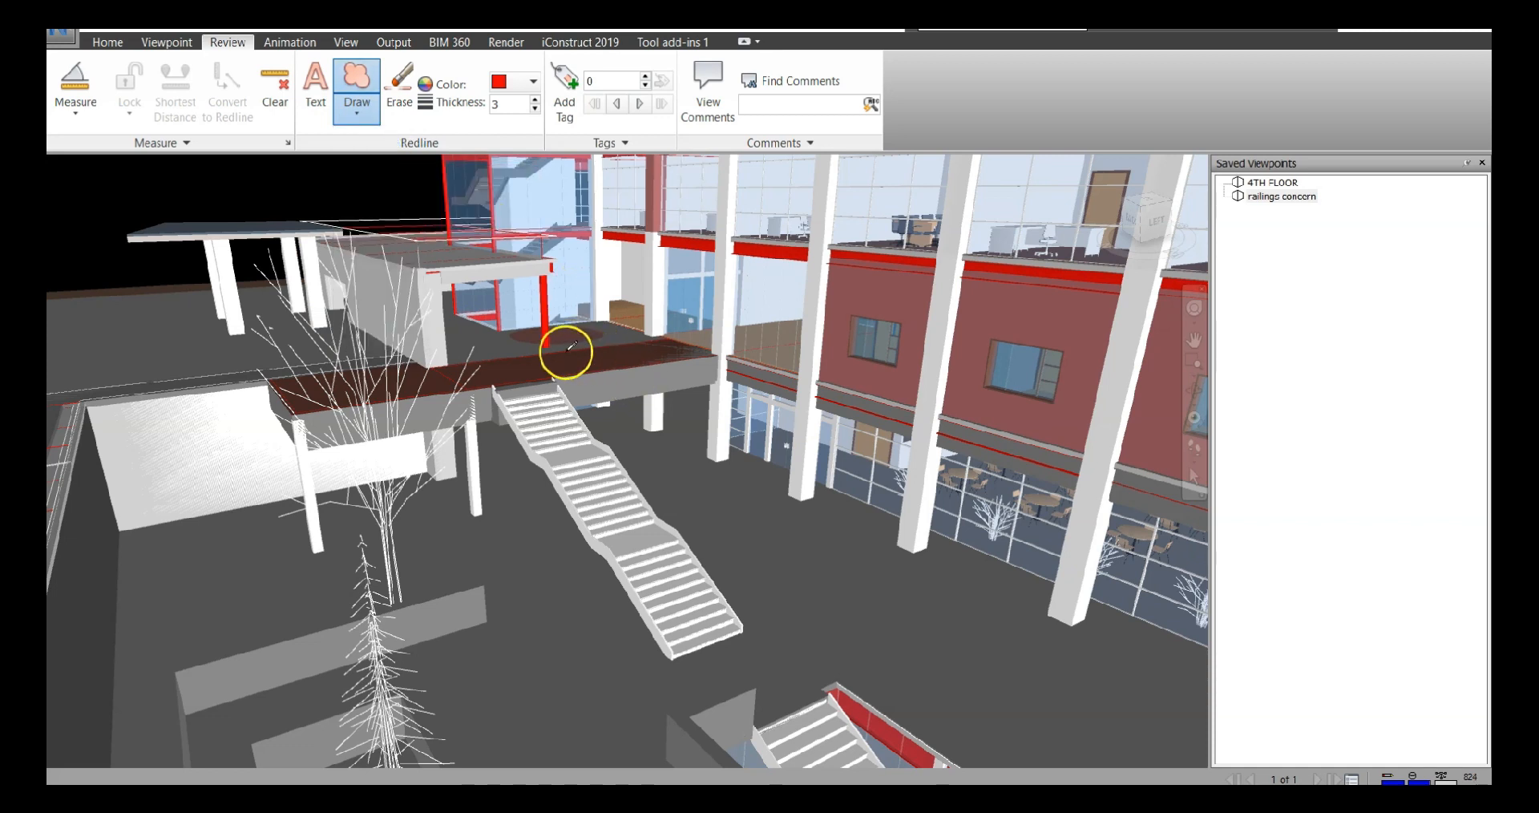
{"action": "mouse_move", "coordinate": [567, 351]}
{"action": "left_mouse_down"}
{"action": "mouse_move", "coordinate": [659, 394]}
{"action": "mouse_move", "coordinate": [765, 621]}
{"action": "left_mouse_up"}
{"action": "mouse_move", "coordinate": [714, 667]}
{"action": "left_mouse_down"}
{"action": "mouse_move", "coordinate": [659, 669]}
{"action": "mouse_move", "coordinate": [615, 623]}
{"action": "mouse_move", "coordinate": [486, 384]}
{"action": "mouse_move", "coordinate": [500, 340]}
{"action": "mouse_move", "coordinate": [550, 329]}
{"action": "mouse_move", "coordinate": [583, 346]}
{"action": "left_mouse_up"}
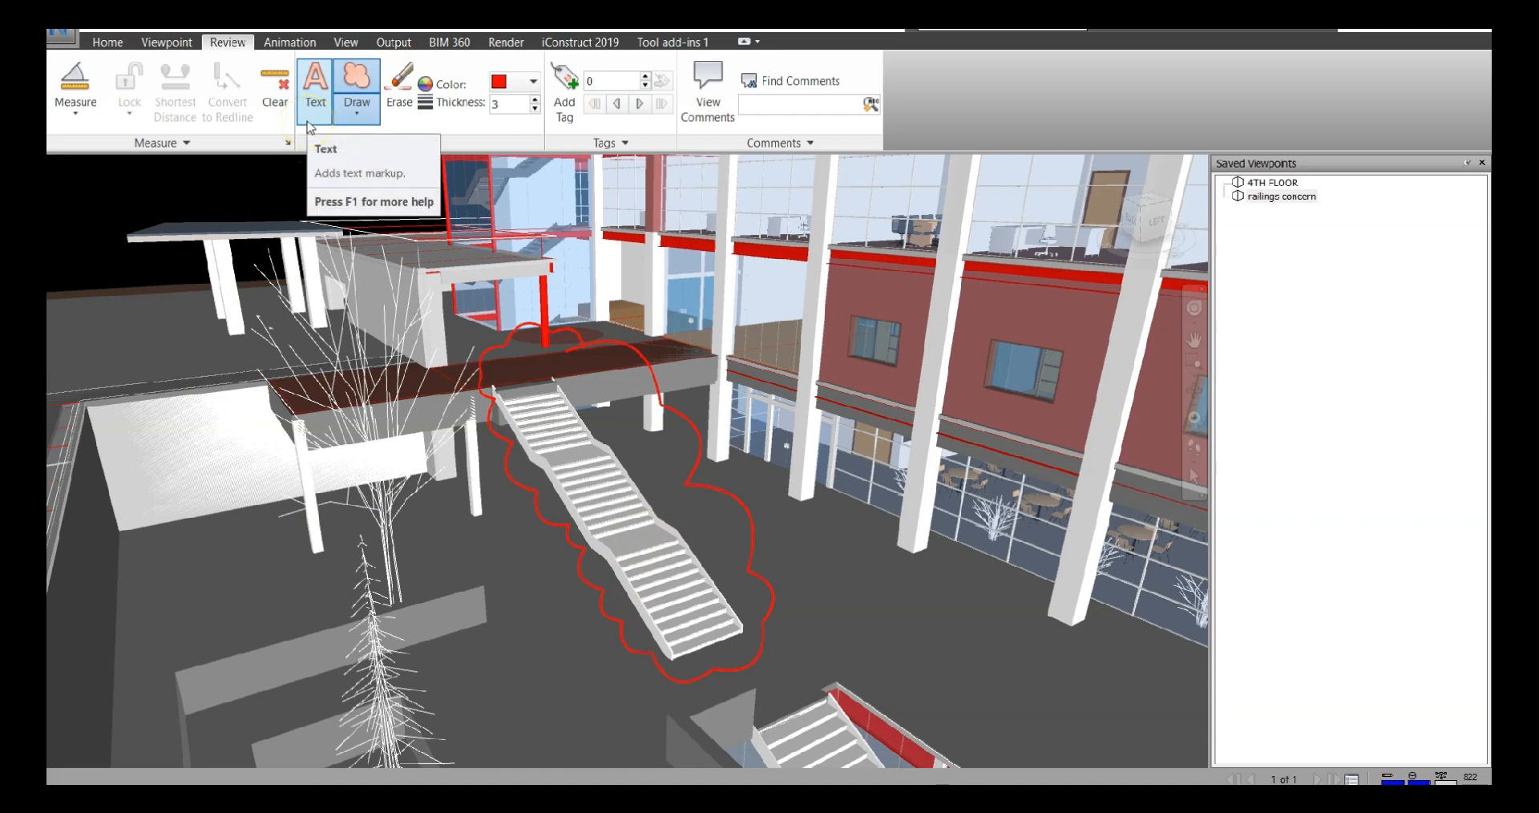
{"action": "left_click", "coordinate": [369, 115]}
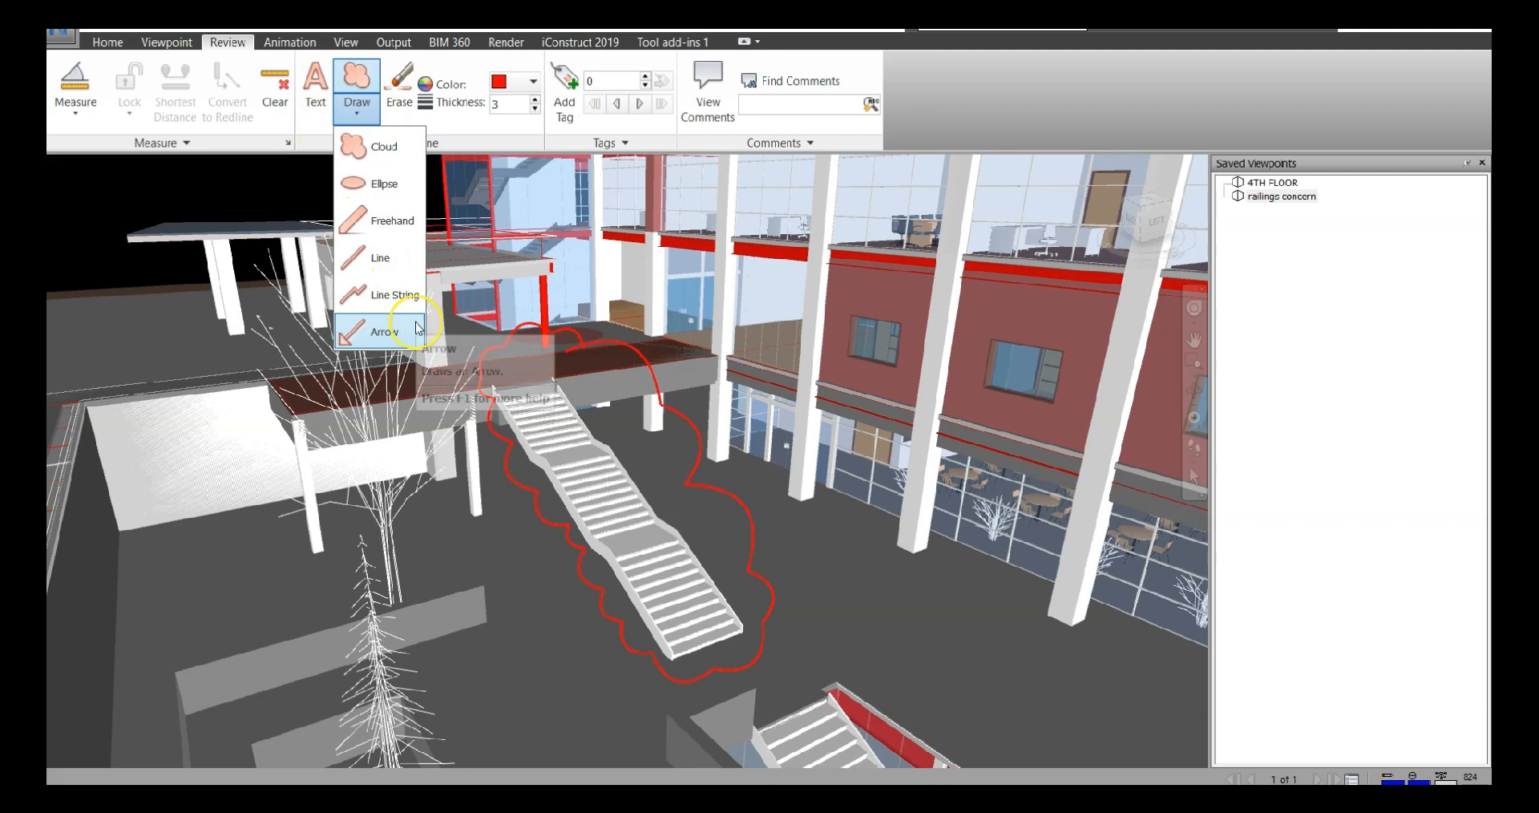
{"action": "left_click", "coordinate": [736, 143]}
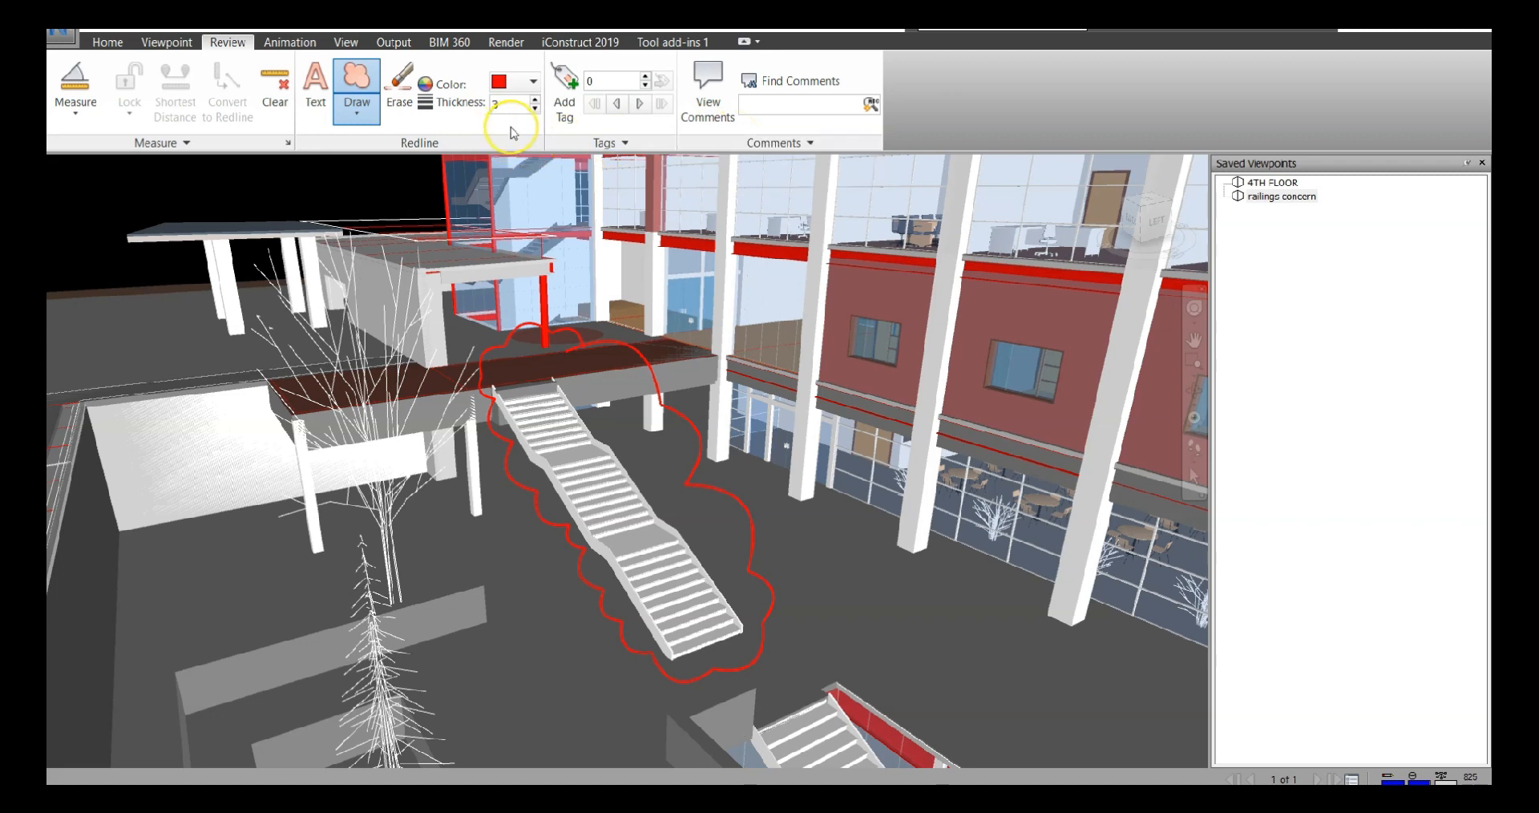
Tag the clouded staircase with the comment "Please add railings to the model" and status New
{"action": "left_click", "coordinate": [571, 112]}
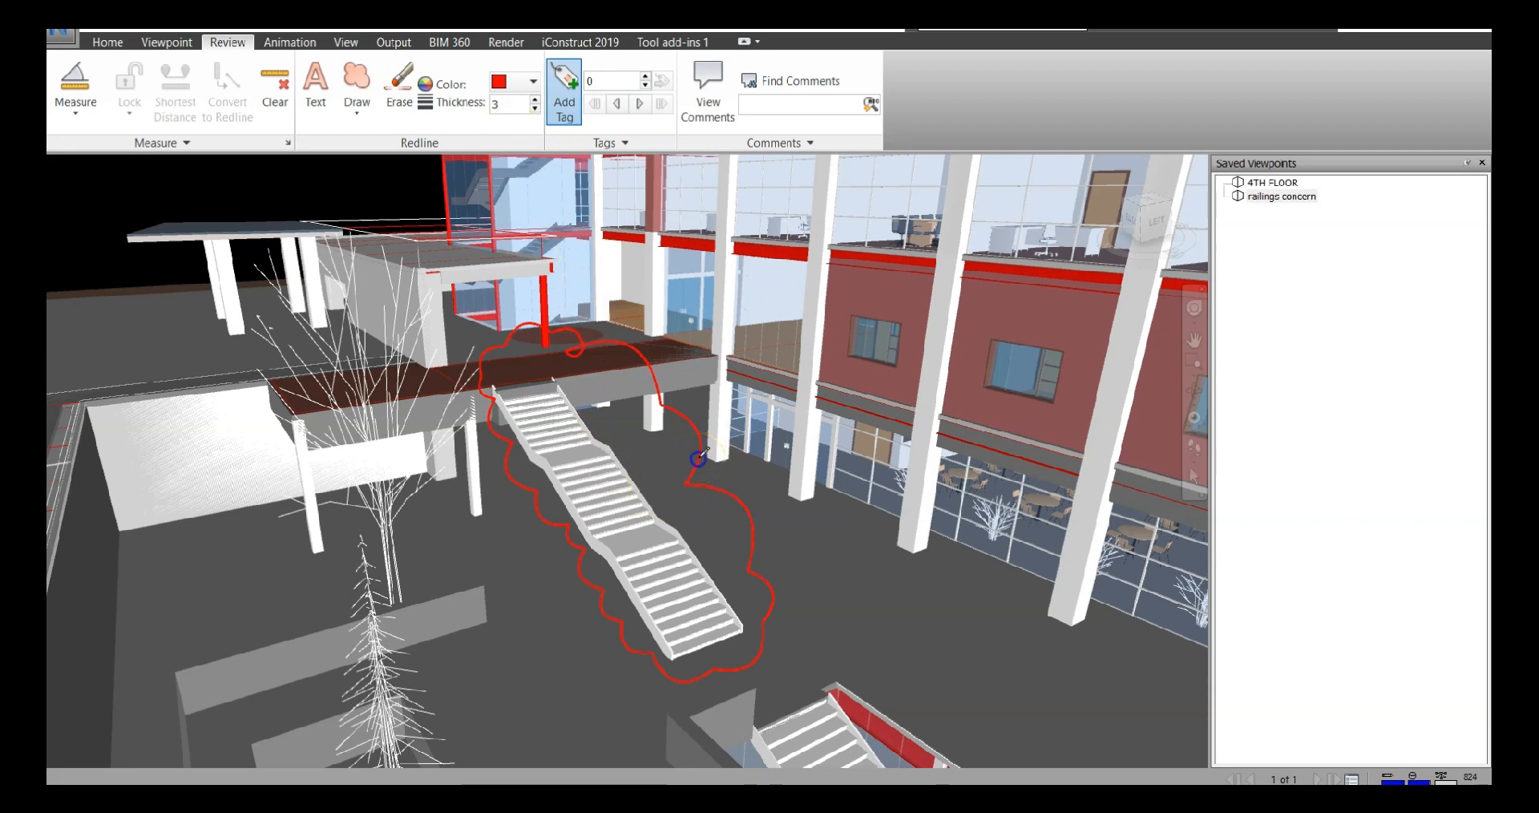
{"action": "left_click", "coordinate": [931, 351]}
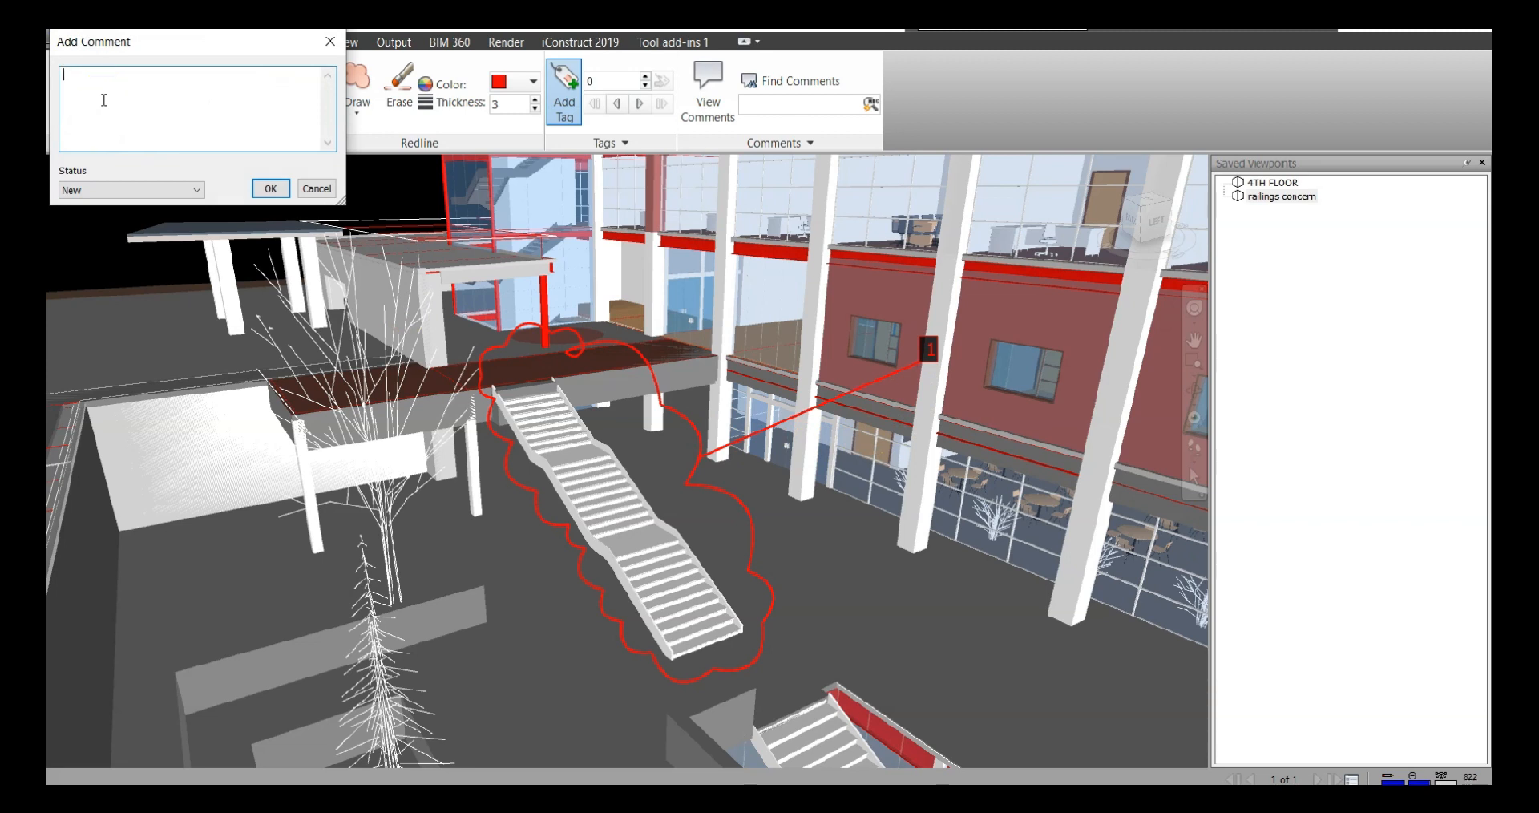
{"action": "type", "text": "Please add railings to the model"}
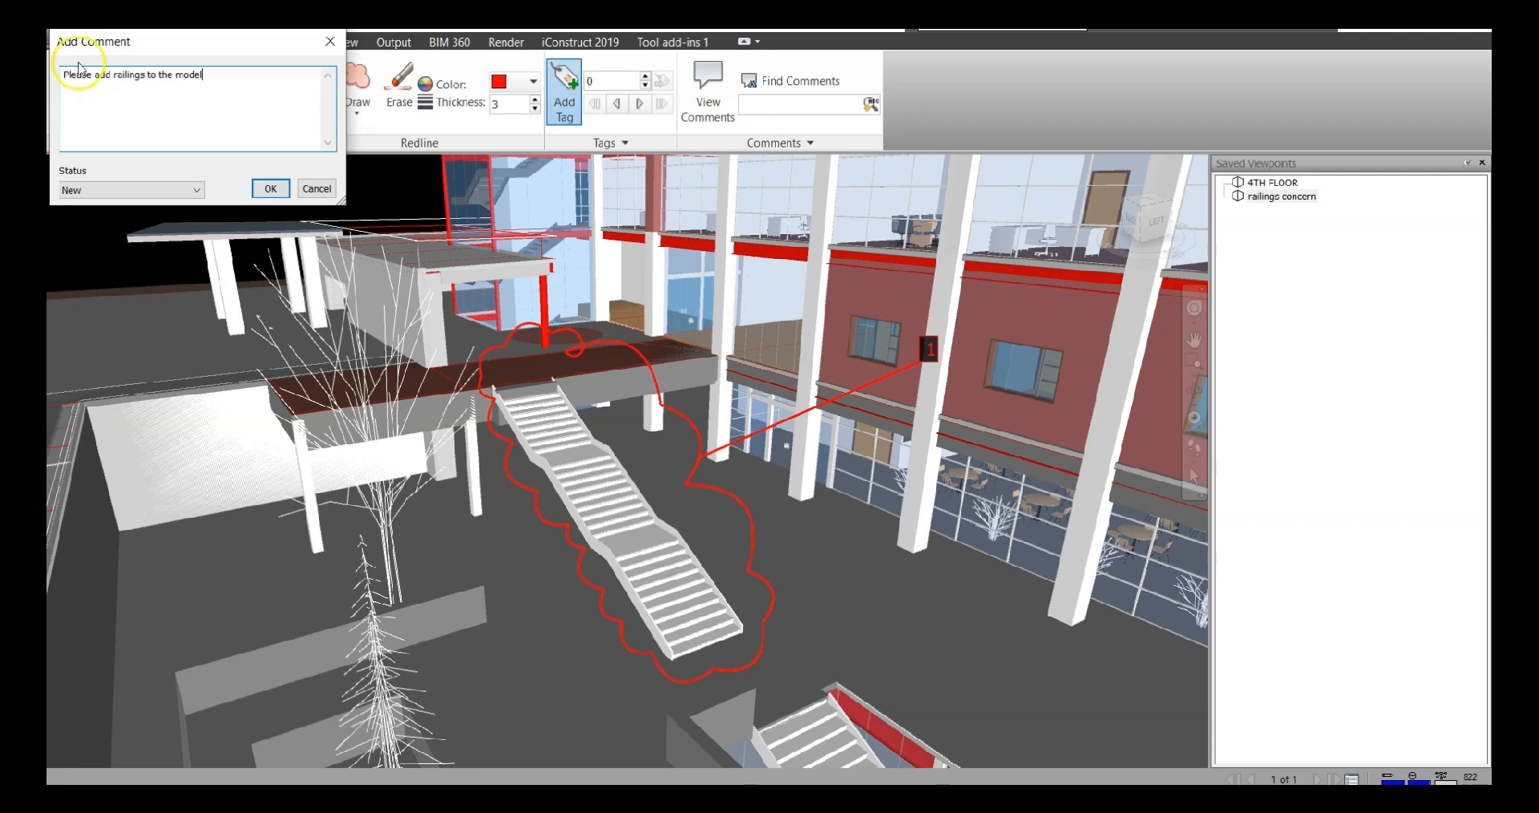
{"action": "left_click", "coordinate": [142, 187]}
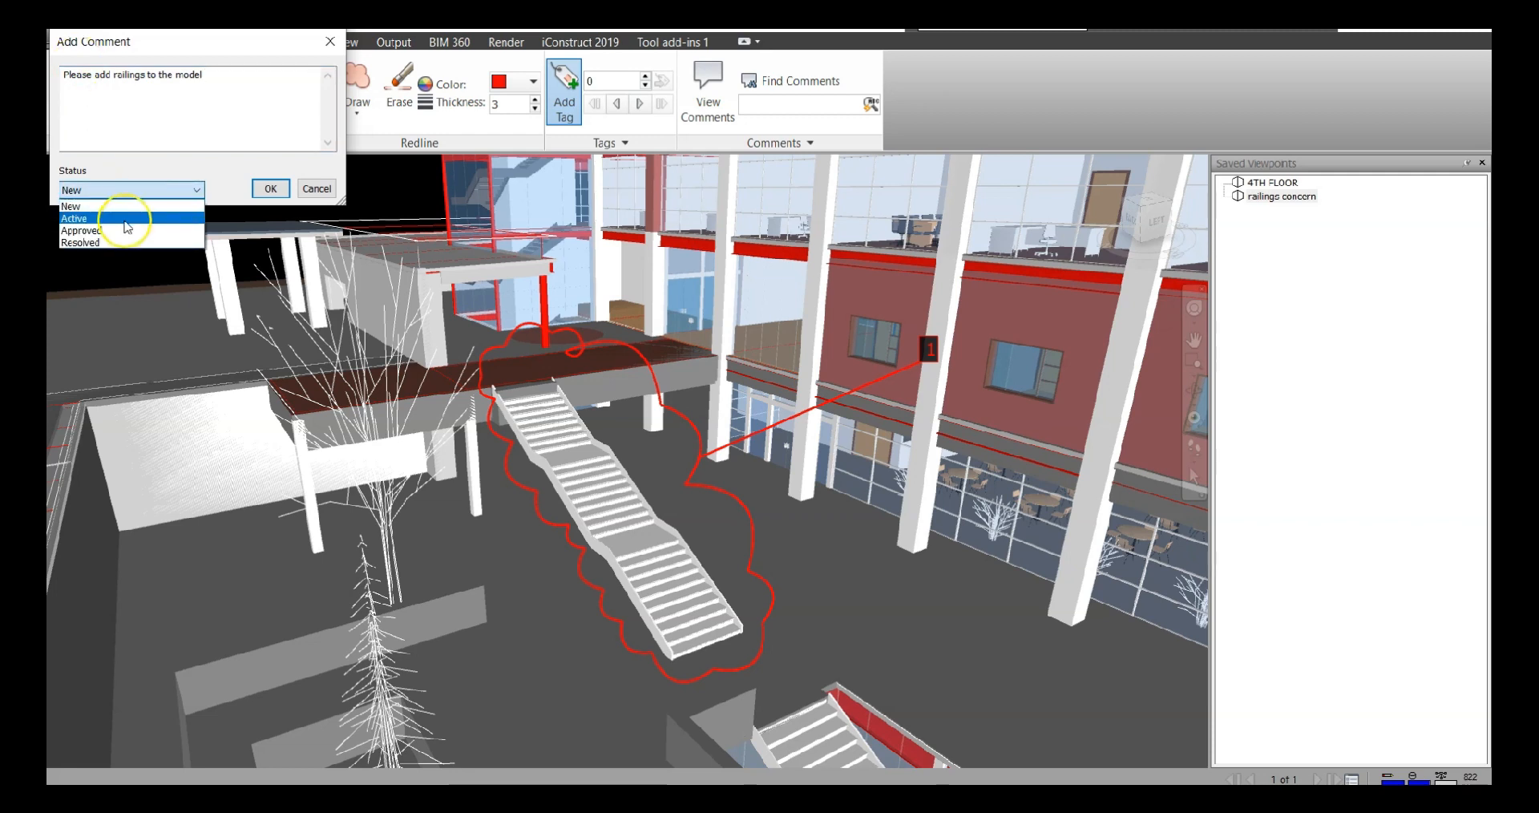
{"action": "left_click", "coordinate": [161, 186]}
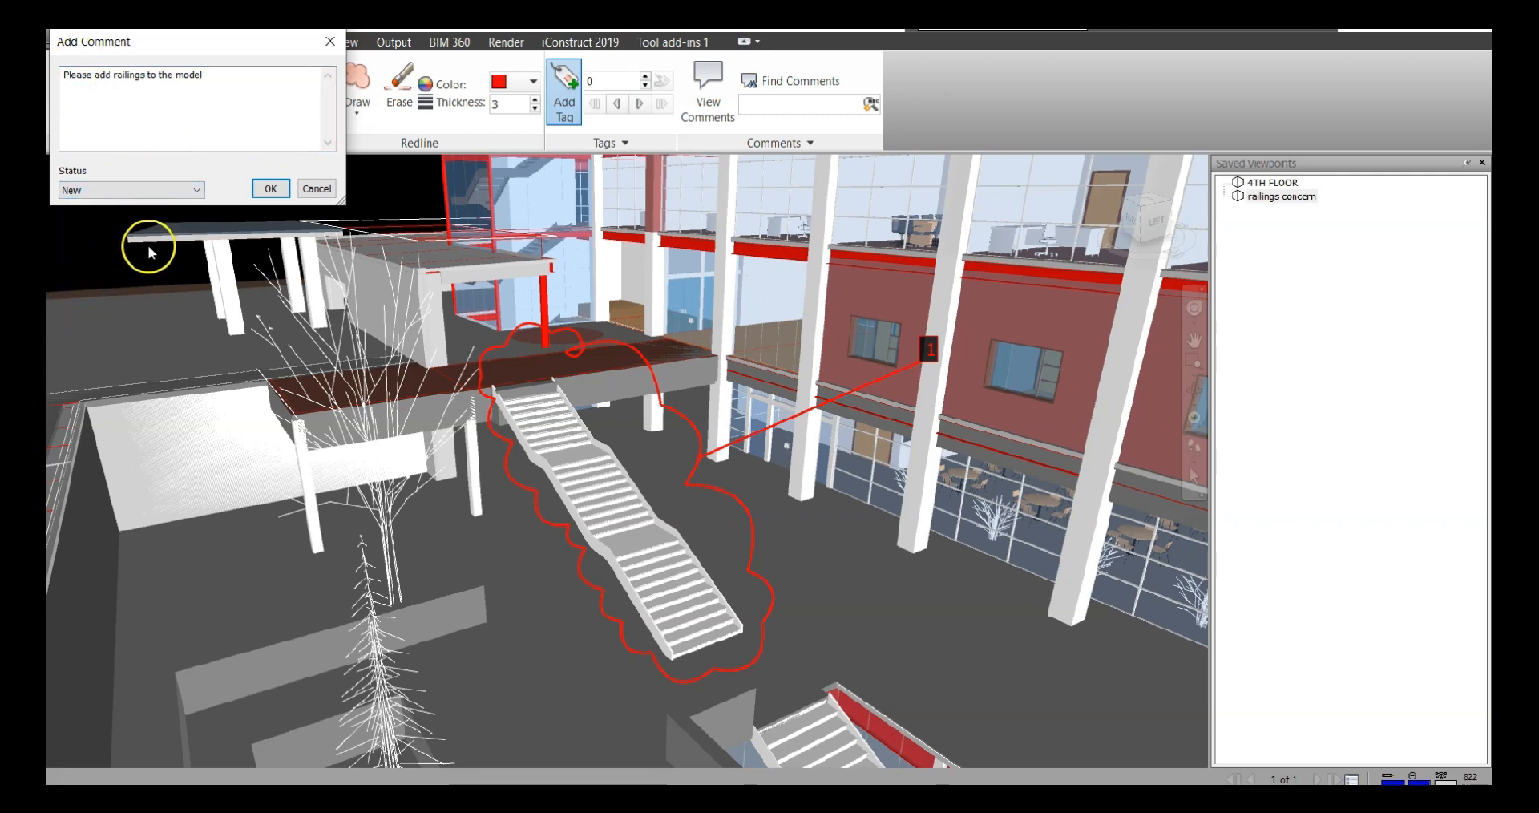
{"action": "left_click", "coordinate": [267, 190]}
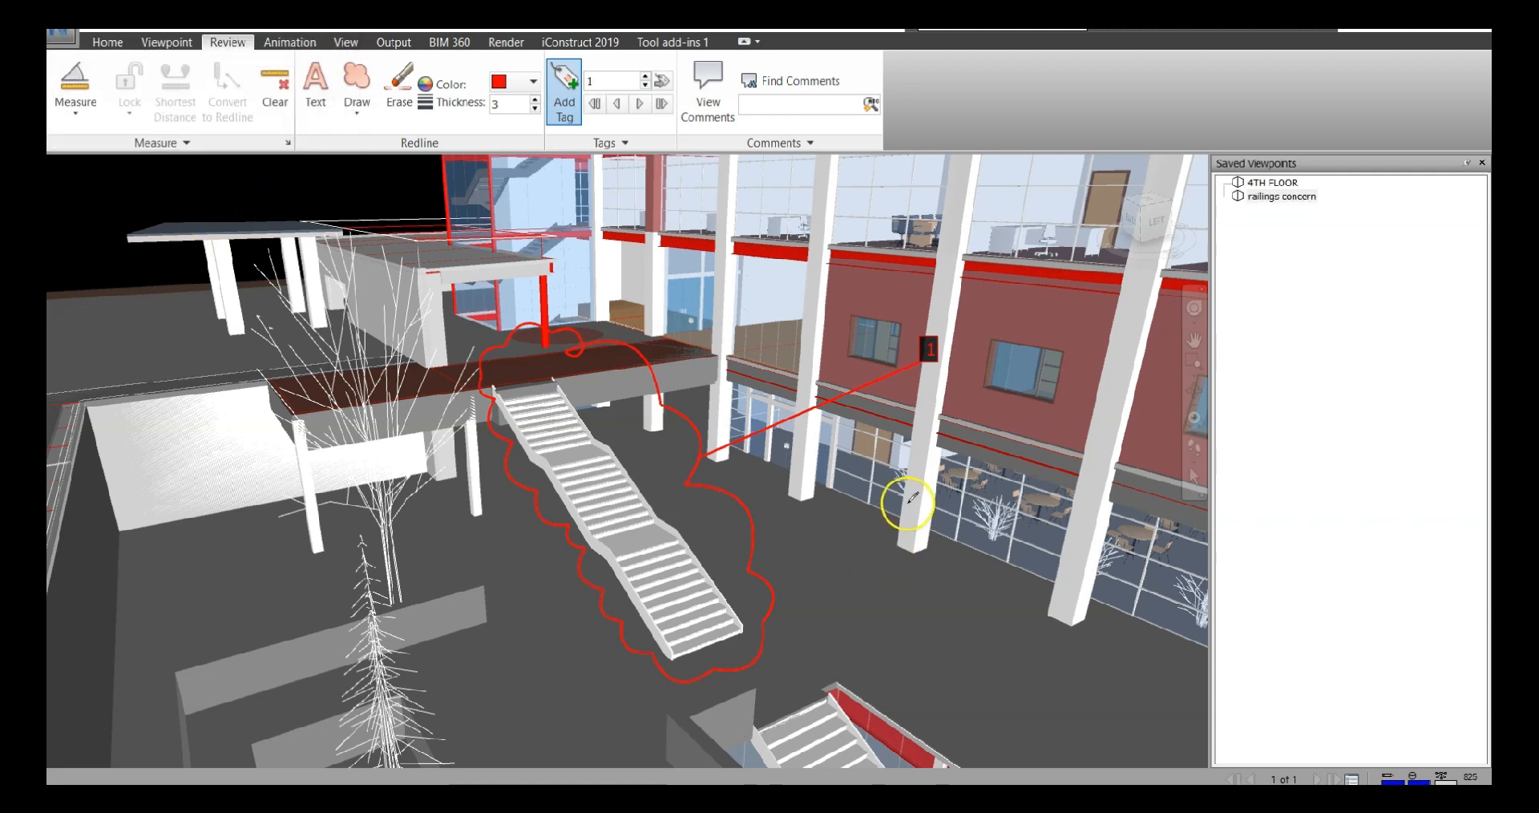
{"action": "left_click", "coordinate": [1193, 475]}
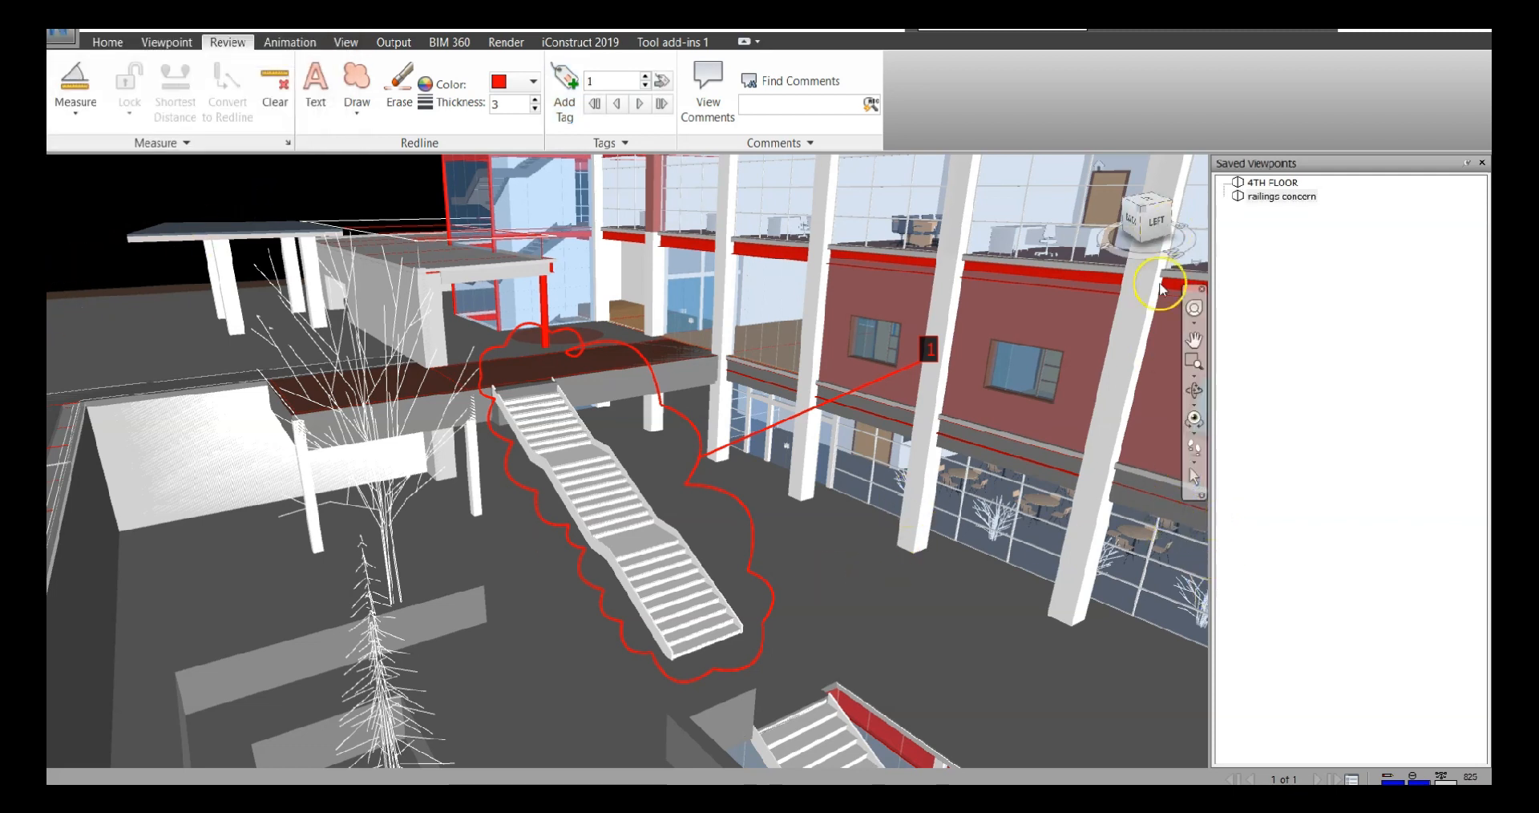
Return to the home view, show the comments list, and go to the tagged staircase view
{"action": "left_click", "coordinate": [1100, 167]}
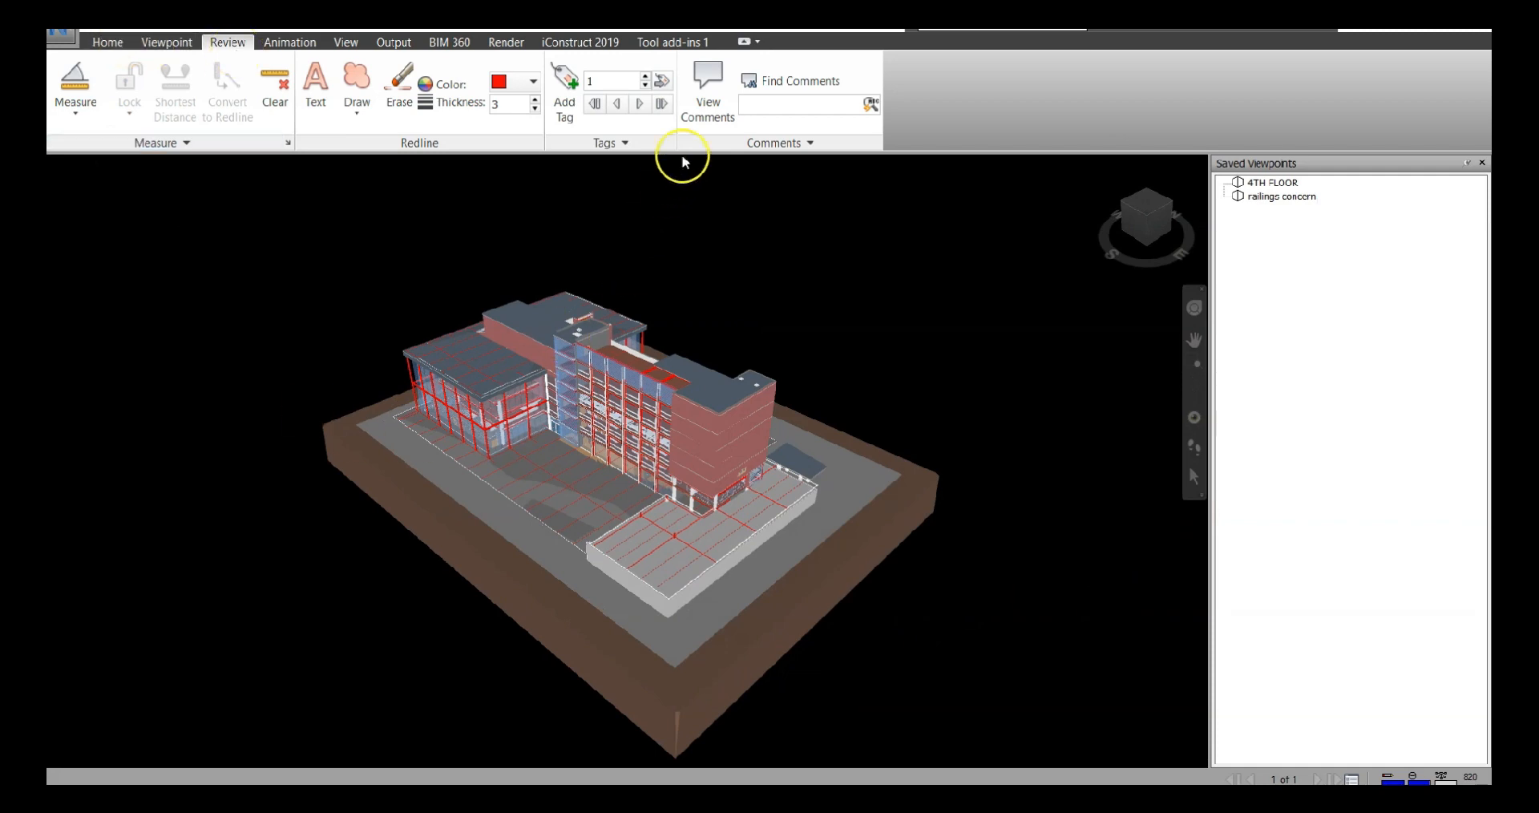
{"action": "left_click", "coordinate": [704, 119]}
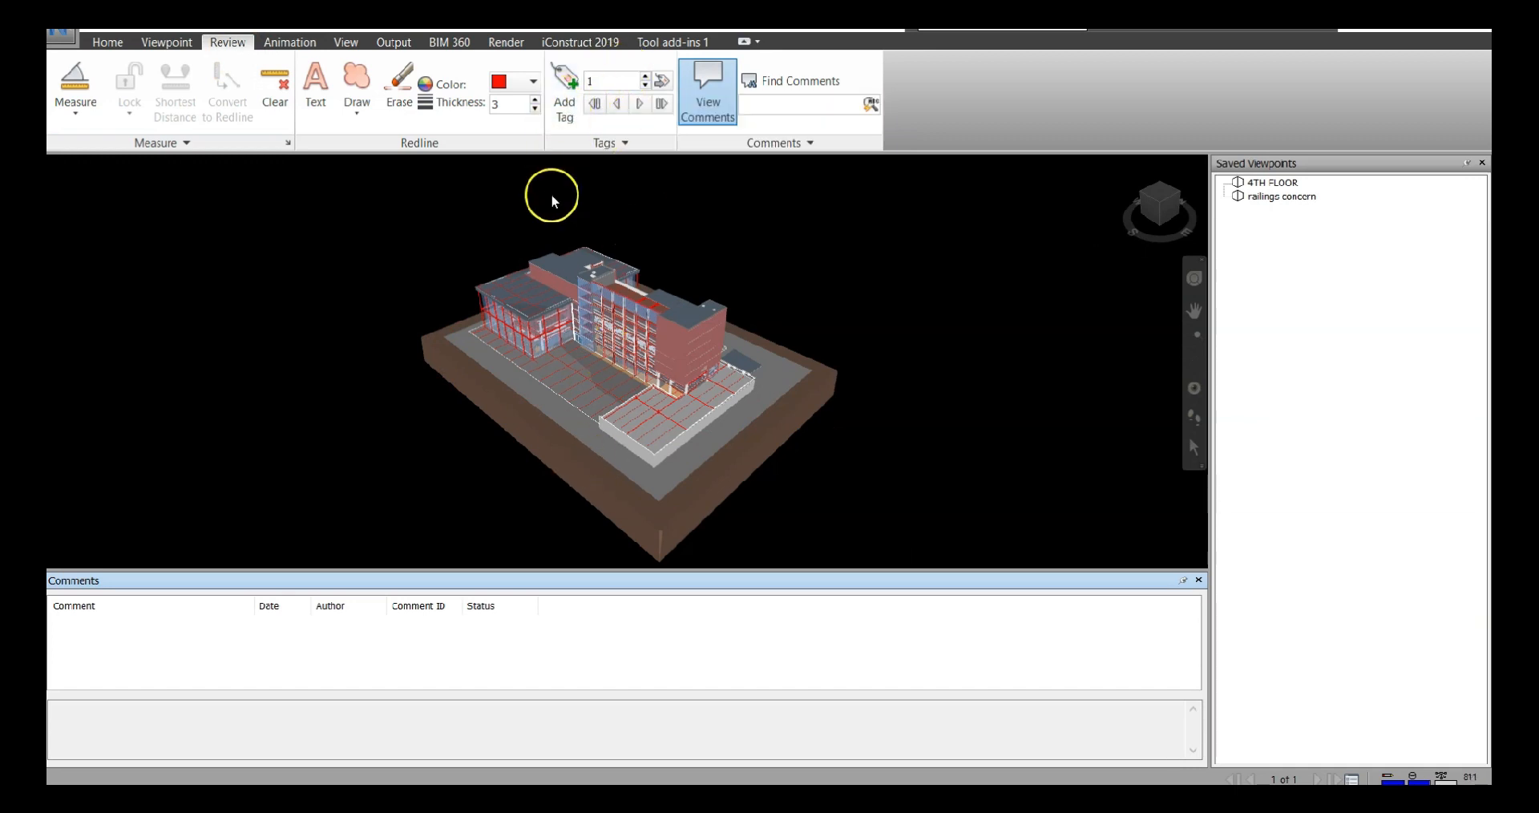
{"action": "left_click", "coordinate": [641, 108]}
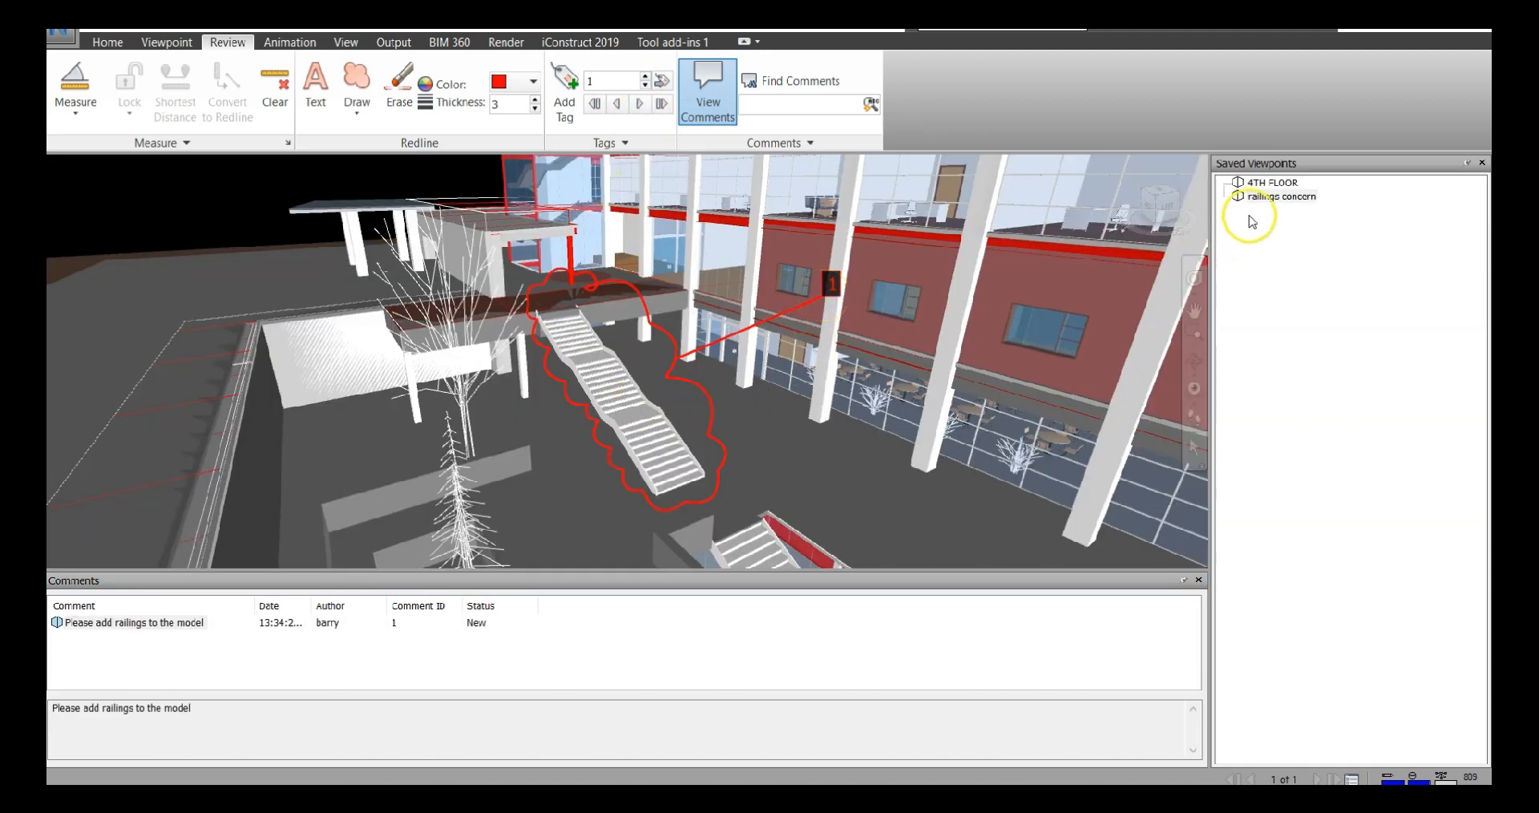
Add a follow-up comment to the railings comment reading "will be in the next revision" with status Resolved
{"action": "left_click", "coordinate": [195, 631]}
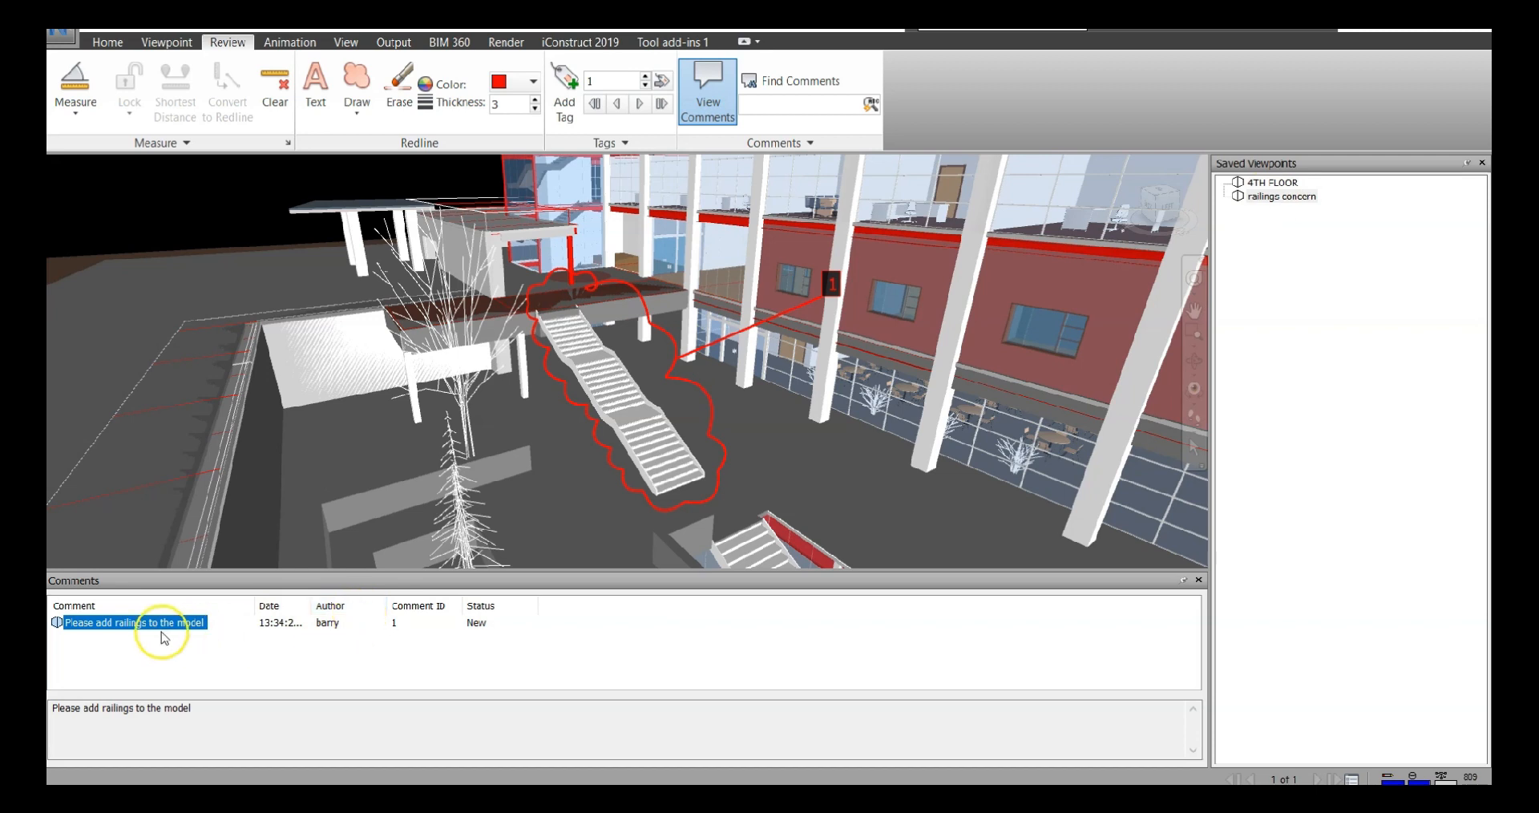
{"action": "right_click", "coordinate": [89, 624]}
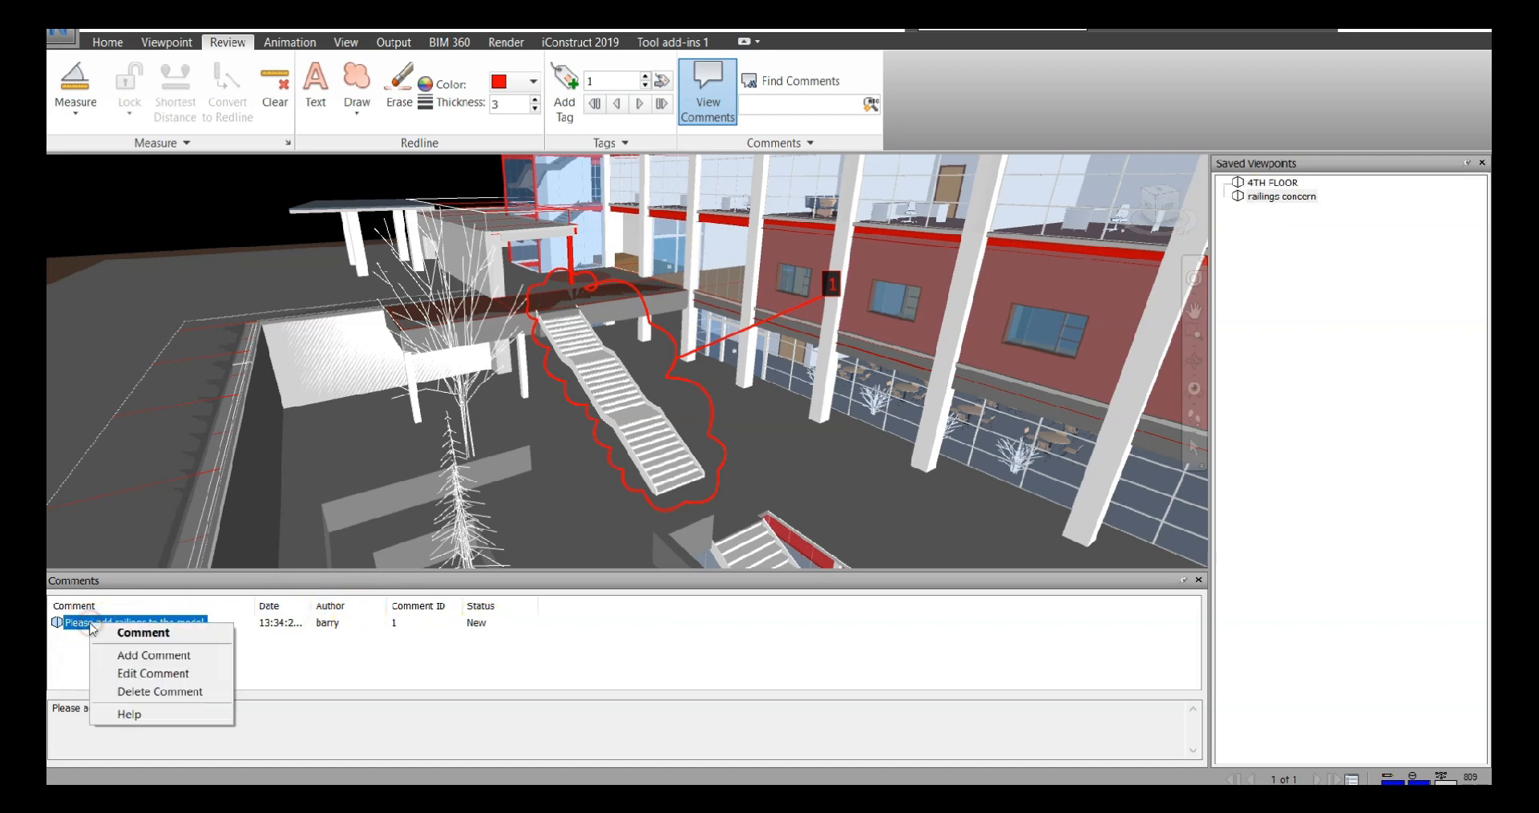
{"action": "left_click", "coordinate": [186, 654]}
{"action": "left_click", "coordinate": [150, 105]}
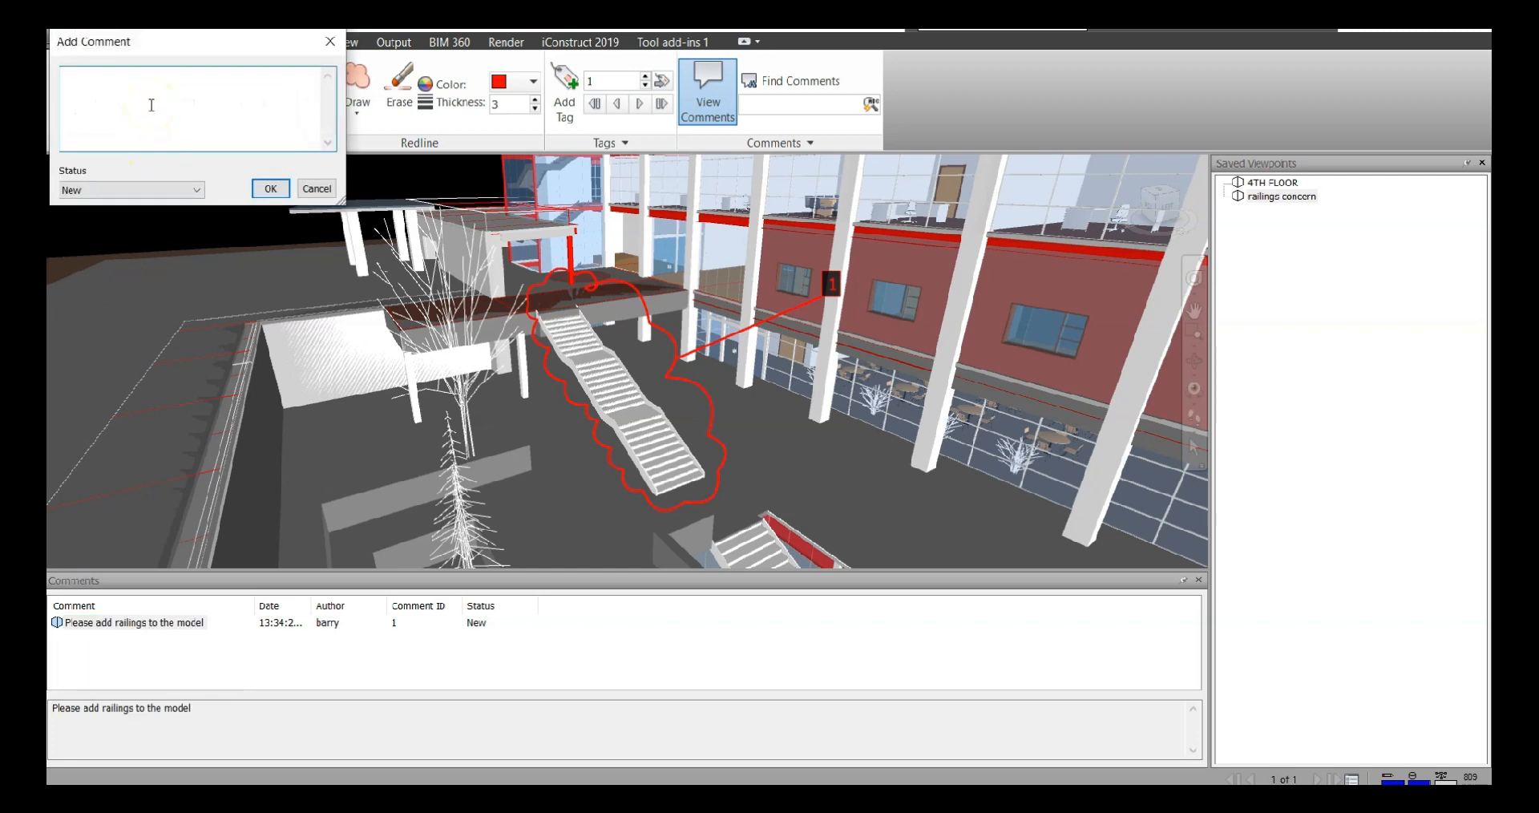
{"action": "type", "text": "will be in the next revision"}
{"action": "left_click", "coordinate": [113, 189]}
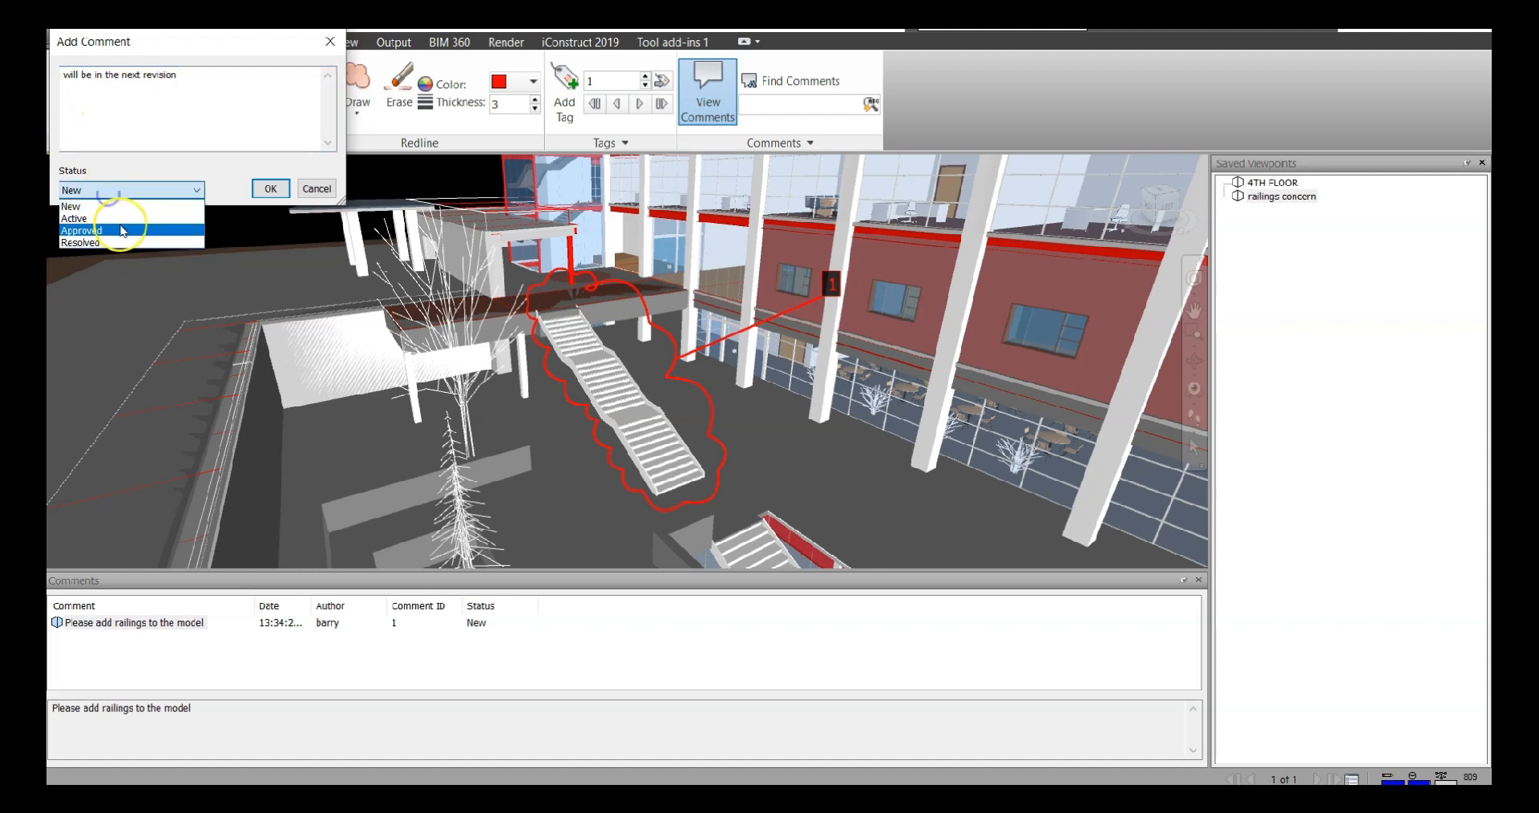
{"action": "left_click", "coordinate": [120, 241]}
{"action": "left_click", "coordinate": [273, 190]}
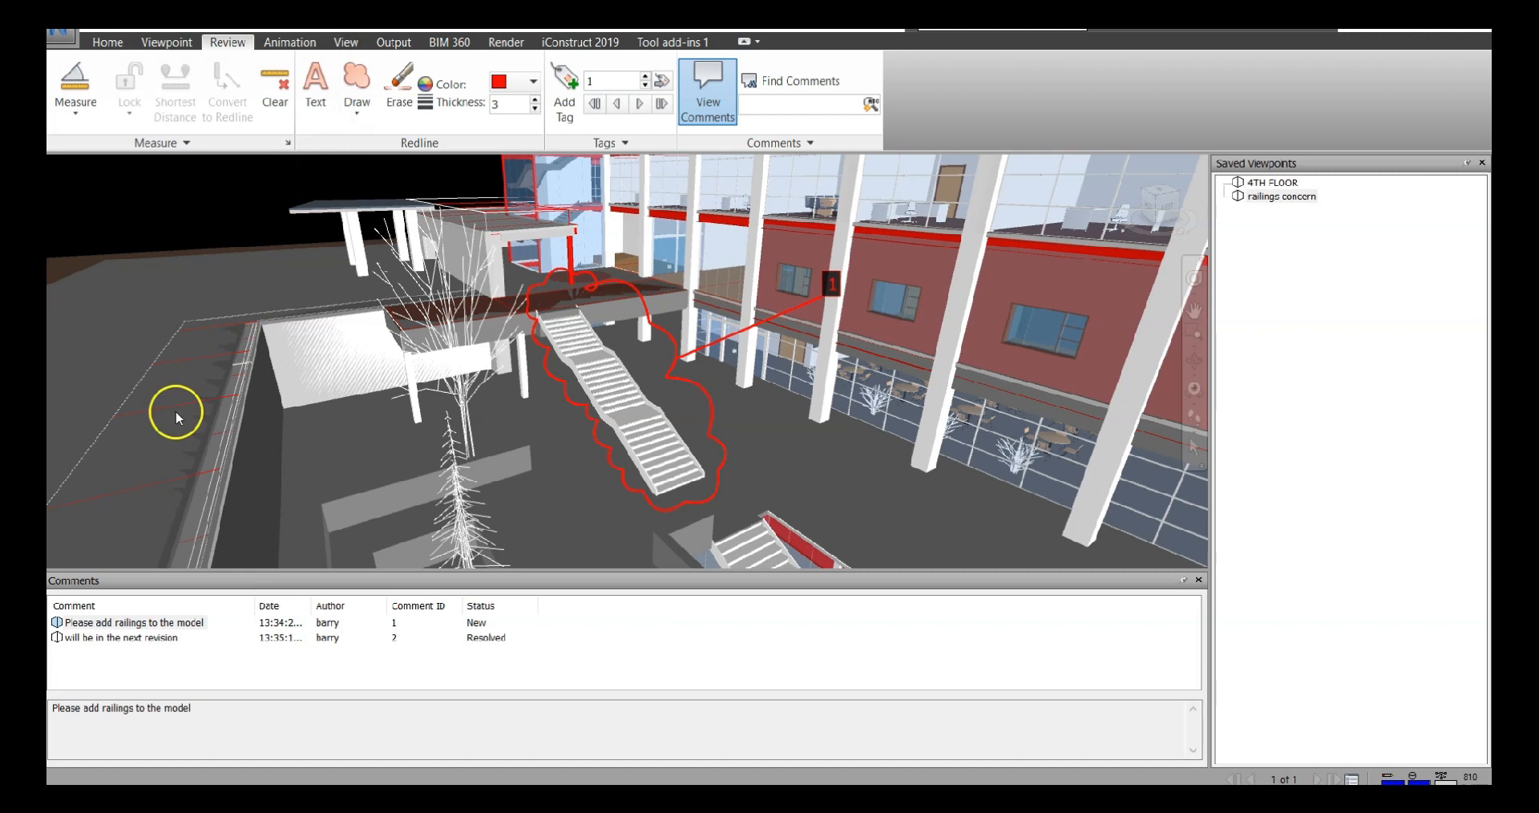